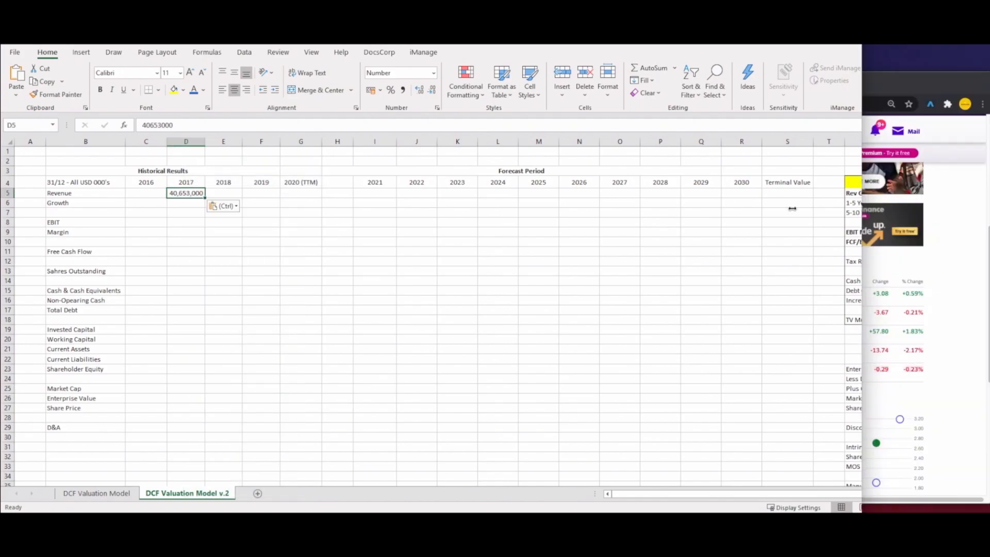
# Copy the 2016 total revenue, 27,638,000, from the Yahoo Finance income statement into cell C5 of the Excel valuation sheet.
pyautogui.click(728, 217)
pyautogui.hscroll(2, 727, 216)
pyautogui.rightClick(685, 201)
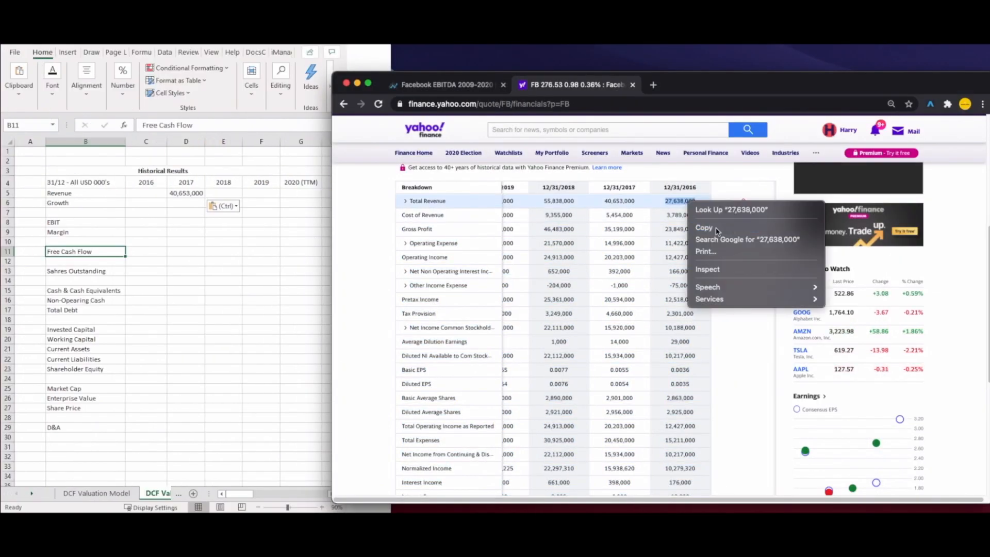
pyautogui.click(705, 228)
pyautogui.rightClick(148, 193)
pyautogui.click(199, 254)
pyautogui.click(178, 304)
pyautogui.click(301, 222)
# Copy the 2018 total revenue, 55,838,000, from the income statement into cell E5.
pyautogui.click(566, 201)
pyautogui.rightClick(566, 202)
pyautogui.click(586, 228)
pyautogui.click(228, 210)
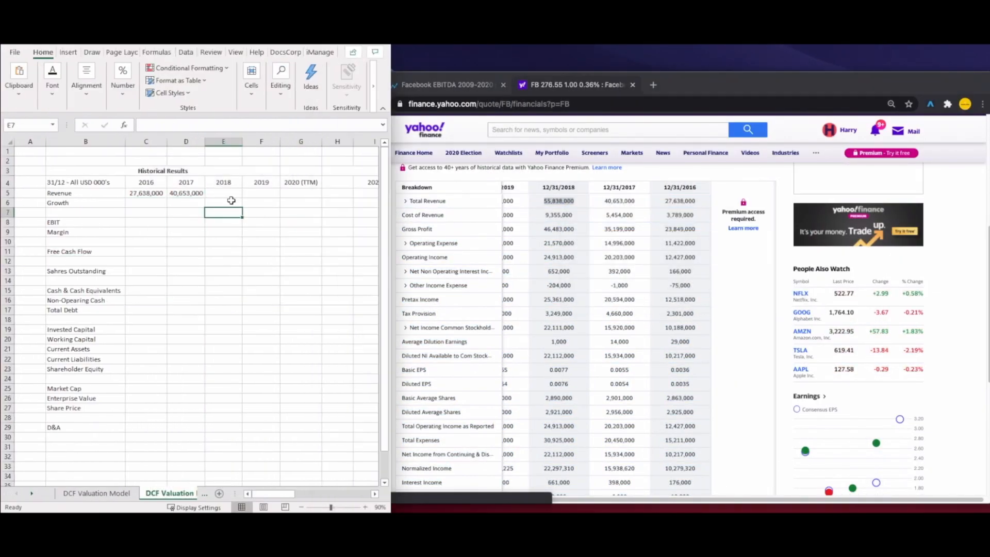
pyautogui.rightClick(226, 194)
pyautogui.click(276, 254)
# Copy the 2019 total revenue, 70,697,000, from the income statement into cell F5.
pyautogui.click(453, 242)
pyautogui.rightClick(510, 201)
pyautogui.click(530, 229)
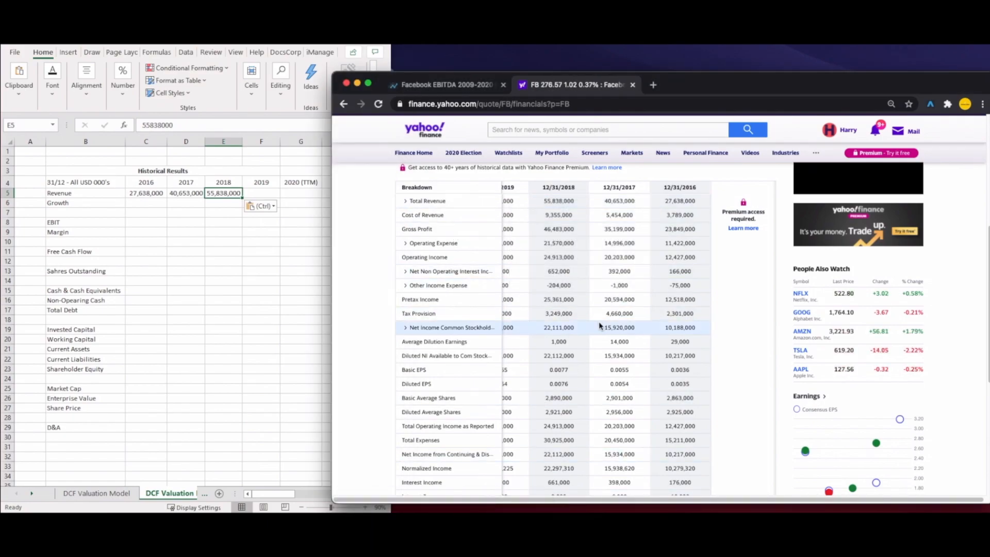
pyautogui.moveTo(598, 327); pyautogui.dragTo(477, 300)
pyautogui.click(264, 251)
pyautogui.rightClick(265, 193)
pyautogui.click(315, 254)
pyautogui.click(289, 282)
# Copy the TTM total revenue, 73,357,000, from the income statement into the 2020 (TTM) cell G5.
pyautogui.click(609, 479)
pyautogui.hscroll(-5, 608, 480)
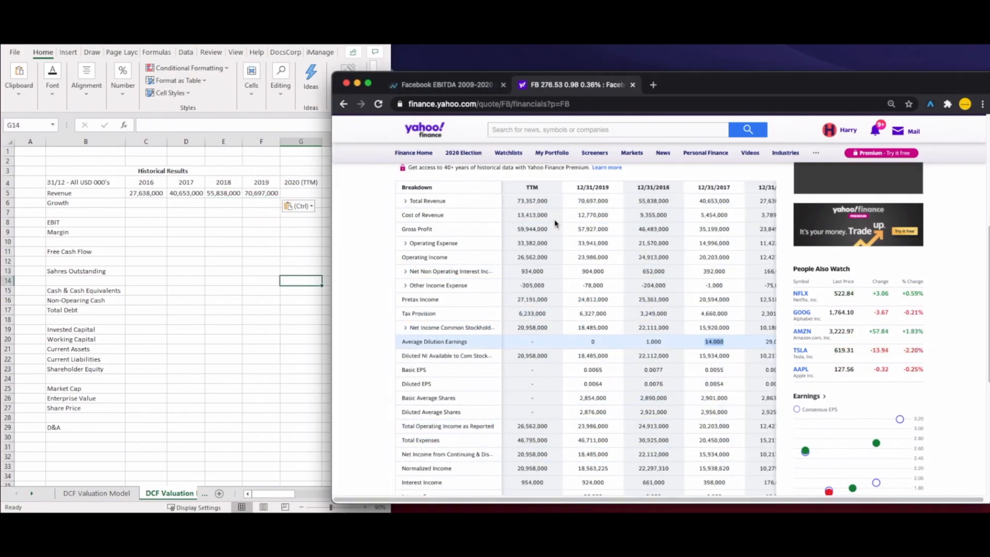
pyautogui.rightClick(536, 202)
pyautogui.click(556, 229)
pyautogui.rightClick(297, 194)
pyautogui.click(348, 254)
pyautogui.click(185, 242)
# Copy EBIT from the income statement for 2019 (24,832,000) into F8, 2016 (12,528,000) into C8 and 2017 (20,600,000) into D8.
pyautogui.scroll(-5, 563, 385)
pyautogui.click(300, 222)
pyautogui.rightClick(270, 225)
pyautogui.click(320, 263)
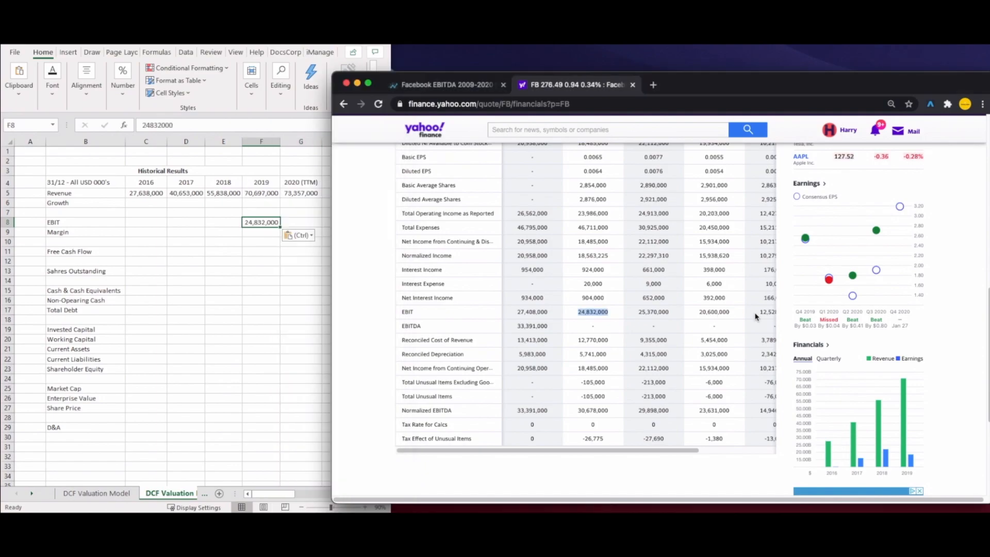
pyautogui.rightClick(148, 223)
pyautogui.click(200, 263)
pyautogui.rightClick(192, 222)
pyautogui.click(242, 263)
# Copy the 2018 EBIT, 25,370,000, into E8 and the TTM EBIT, 27,408,000, into G8.
pyautogui.rightClick(650, 310)
pyautogui.click(668, 336)
pyautogui.rightClick(223, 223)
pyautogui.click(274, 263)
pyautogui.click(601, 311)
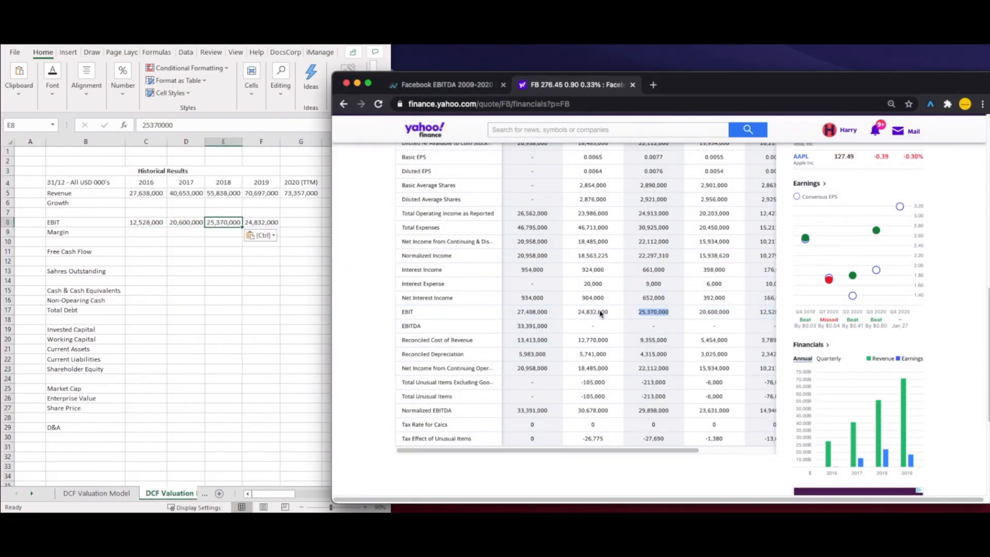
pyautogui.rightClick(541, 311)
pyautogui.click(562, 338)
pyautogui.rightClick(300, 222)
pyautogui.click(351, 263)
# Open Facebook's Cash Flow statement at the free cash flow figures for filling row 11.
pyautogui.click(147, 252)
pyautogui.scroll(10, 531, 313)
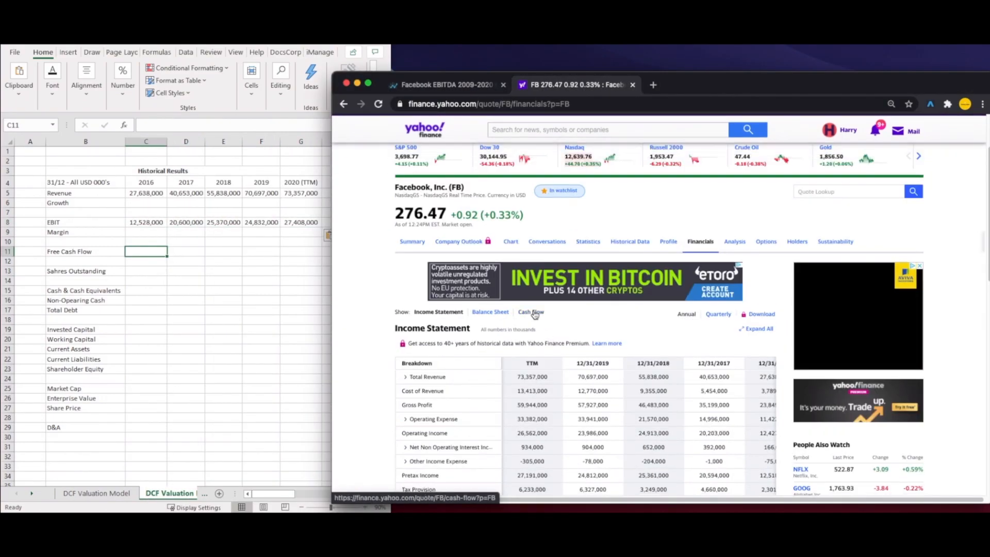
pyautogui.click(531, 313)
pyautogui.scroll(-3, 536, 376)
# Place the 2016 free cash flow, 11,617,000, from the cash flow statement in cell C11.
pyautogui.click(223, 319)
pyautogui.click(146, 271)
pyautogui.click(191, 292)
pyautogui.rightClick(715, 367)
pyautogui.click(301, 310)
pyautogui.rightClick(190, 252)
pyautogui.click(237, 280)
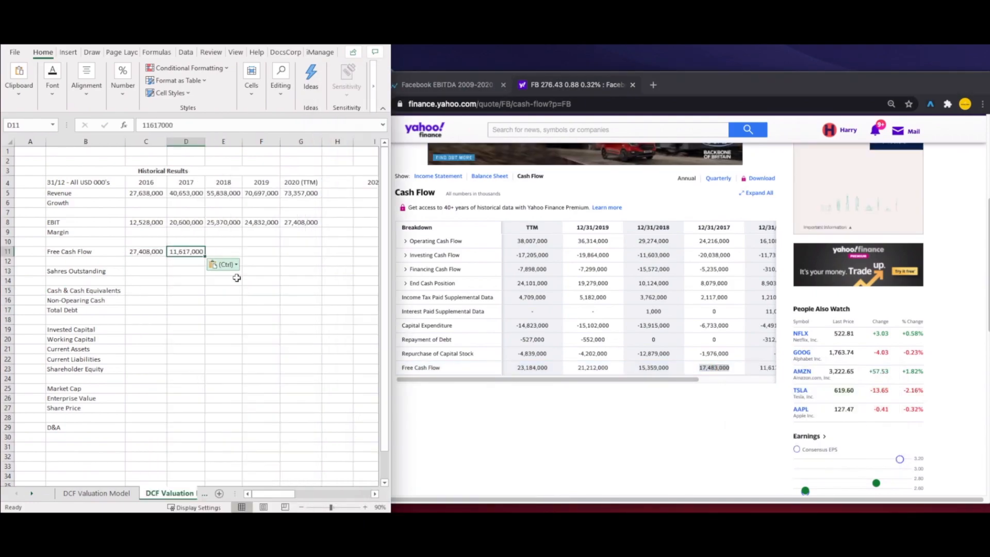
pyautogui.moveTo(182, 256); pyautogui.dragTo(147, 256)
pyautogui.click(177, 305)
# Copy the 2017 free cash flow, 17,483,000, from the cash flow statement into cell D11.
pyautogui.rightClick(194, 252)
pyautogui.rightClick(714, 368)
pyautogui.click(734, 393)
pyautogui.click(181, 252)
pyautogui.rightClick(181, 252)
pyautogui.click(232, 292)
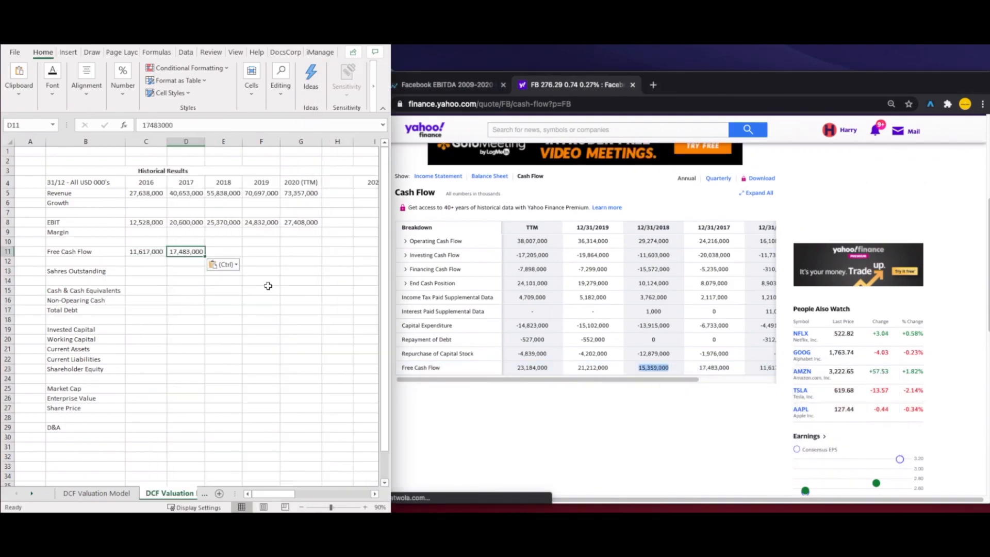
# Copy the 2018, 2019 and TTM free cash flows (15,359,000, 21,212,000 and 23,184,000) into E11, F11 and G11.
pyautogui.rightClick(653, 368)
pyautogui.rightClick(601, 367)
pyautogui.click(619, 393)
pyautogui.rightClick(533, 367)
pyautogui.click(553, 394)
pyautogui.click(261, 271)
pyautogui.click(307, 320)
# Open the Income Statement and copy the 2016 diluted average shares, 2,925,000, into cell C13.
pyautogui.click(535, 214)
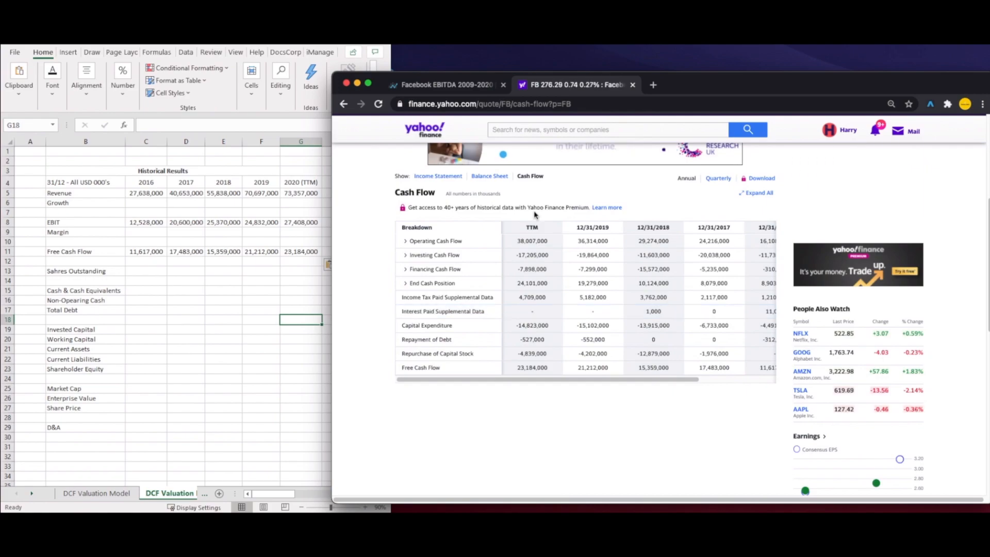
pyautogui.click(185, 299)
pyautogui.click(438, 176)
pyautogui.rightClick(767, 448)
pyautogui.click(782, 474)
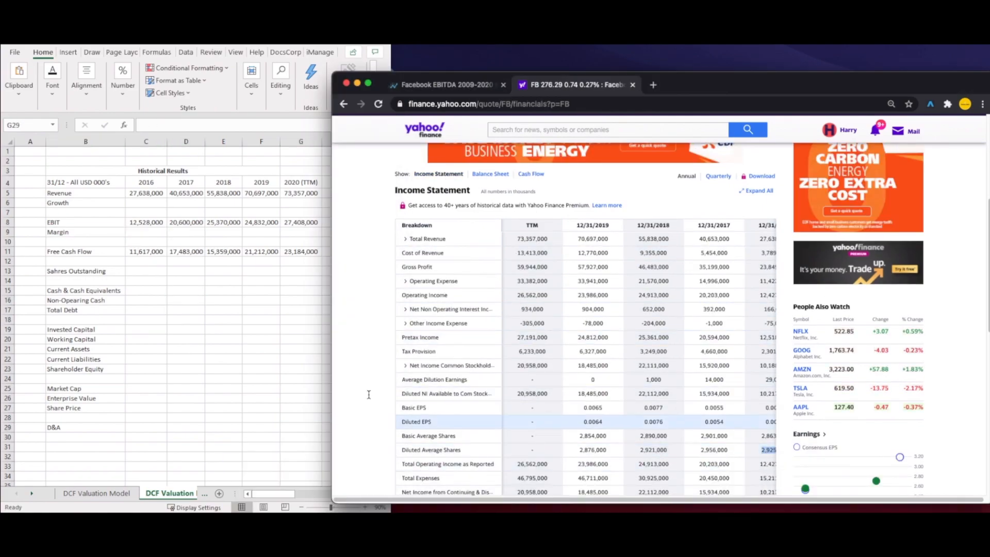
pyautogui.rightClick(146, 271)
pyautogui.click(192, 302)
# Fill shares outstanding for 2017 in D13 and 2018 in E13 with 2,925,000 and 2,921,000.
pyautogui.rightClick(712, 450)
pyautogui.rightClick(186, 271)
pyautogui.click(233, 301)
pyautogui.rightClick(653, 450)
pyautogui.click(223, 271)
# Paste the 2019 diluted average shares, 2,876,000, into both F13 and G13, and auto-fit the width of column D.
pyautogui.rightClick(594, 449)
pyautogui.click(263, 271)
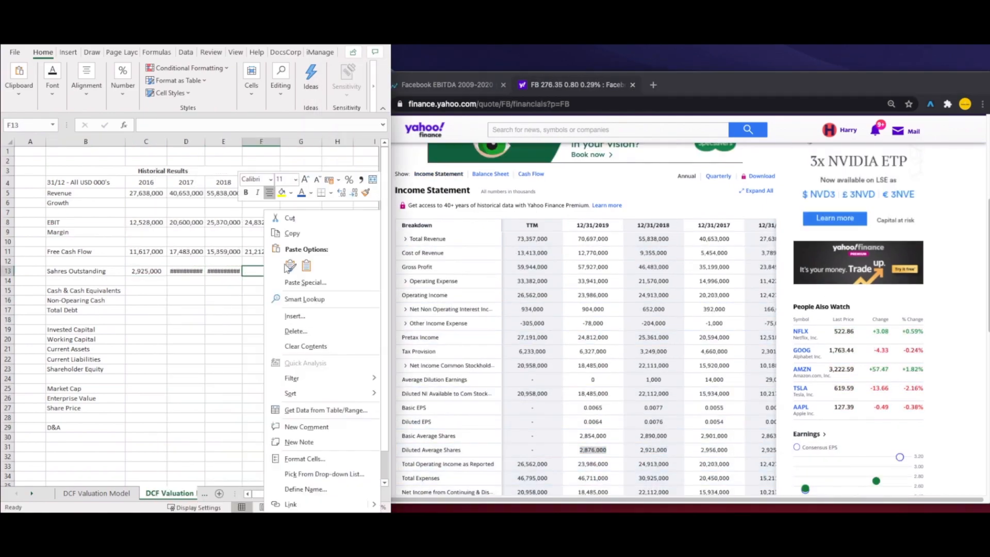
pyautogui.hotkey('ctrl', 'v')
pyautogui.click(300, 271)
pyautogui.click(307, 300)
pyautogui.doubleClick(205, 142)
# Try the Accounting number format with the £ symbol and two decimals on the shares outstanding cells D13:G13.
pyautogui.moveTo(193, 271); pyautogui.dragTo(310, 271)
pyautogui.rightClick(310, 271)
pyautogui.click(310, 458)
pyautogui.click(132, 229)
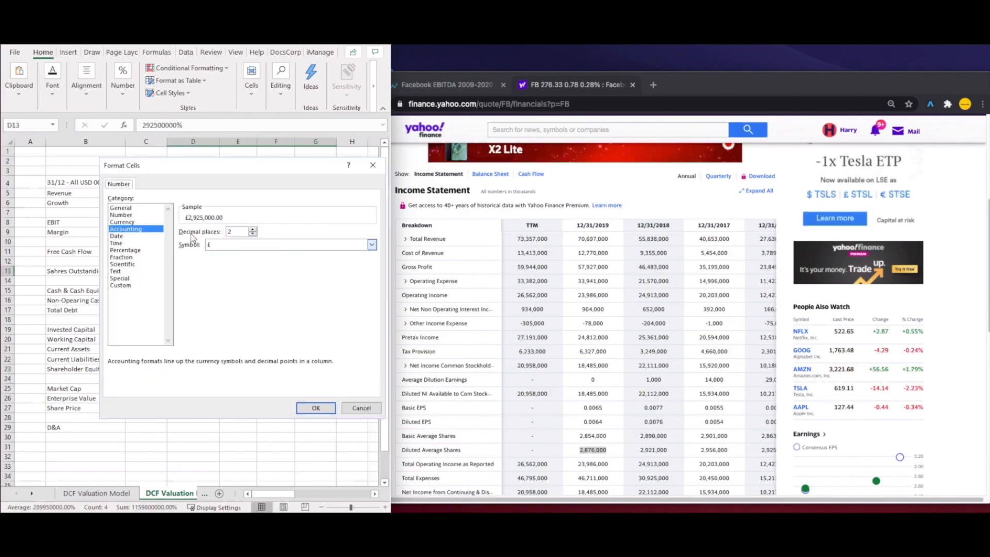
pyautogui.click(316, 409)
# Copy the number format of the 2016 shares outstanding cell C13 onto D13:G13.
pyautogui.rightClick(159, 271)
pyautogui.click(287, 193)
pyautogui.moveTo(191, 271); pyautogui.dragTo(307, 272)
# Expand total and current assets on the Balance Sheet and copy the 2016 cash and equivalents, 29,449,000, into C15.
pyautogui.click(146, 300)
pyautogui.click(490, 174)
pyautogui.click(405, 239)
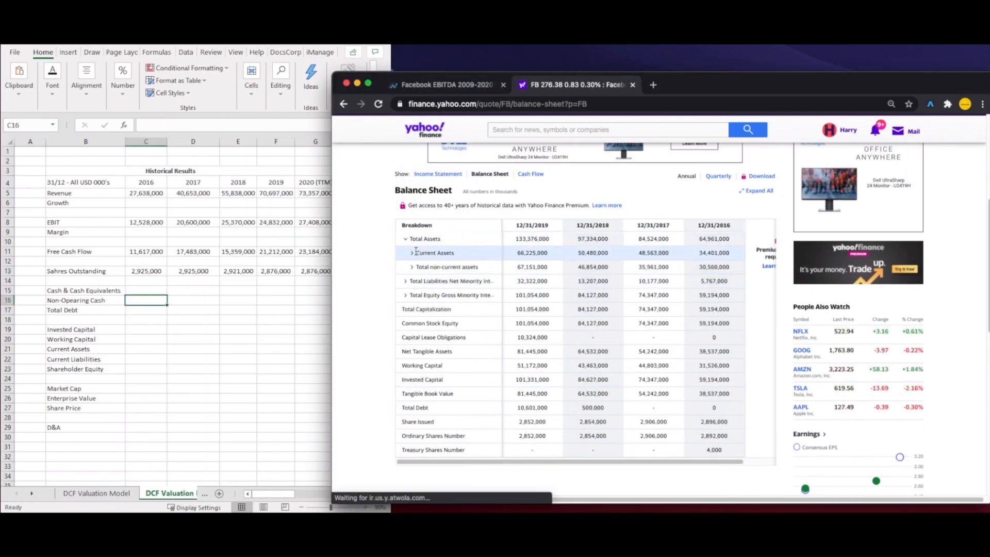
pyautogui.click(412, 253)
pyautogui.rightClick(714, 267)
pyautogui.click(146, 290)
pyautogui.hotkey('ctrl', 'v')
# Copy cash and equivalents for 2017, 2018 and 2019 (41,711,000, 41,114,000 and 54,855,000) into D15, E15 and F15.
pyautogui.rightClick(654, 267)
pyautogui.click(192, 290)
pyautogui.hotkey('ctrl', 'v')
pyautogui.rightClick(598, 268)
pyautogui.rightClick(239, 291)
pyautogui.click(274, 265)
pyautogui.rightClick(534, 268)
pyautogui.rightClick(279, 290)
# Link the 2020 cash and equivalents cell G15 to the 2019 value in F15 with a formula.
pyautogui.click(311, 289)
pyautogui.write('=')
pyautogui.click(288, 290)
pyautogui.press('Return')
# Enter 0 as total debt for 2016 and 2017 in C17 and D17, and match their cell formatting.
pyautogui.click(146, 310)
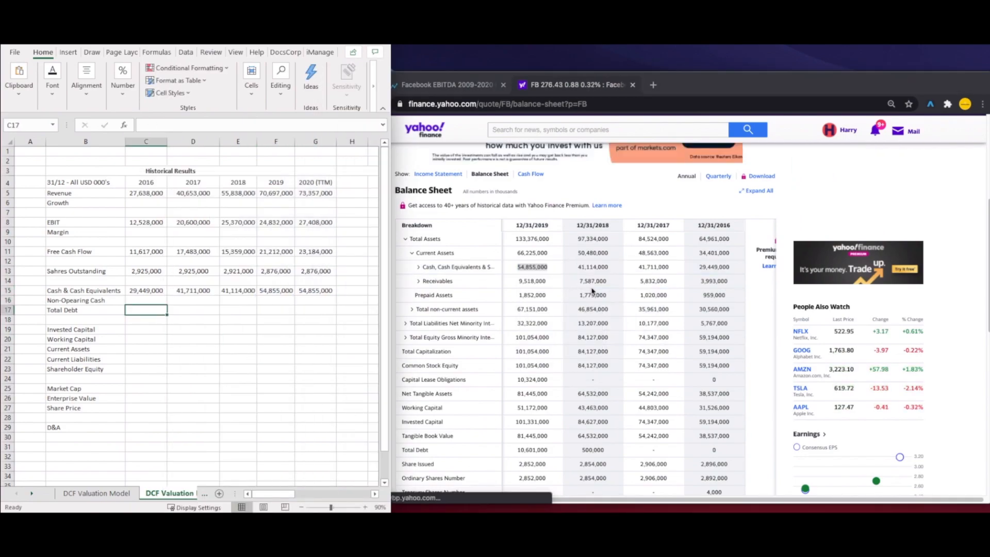
pyautogui.scroll(-1, 592, 292)
pyautogui.write('0')
pyautogui.press('Tab')
pyautogui.write('0')
pyautogui.press('Tab')
pyautogui.click(149, 310)
pyautogui.rightClick(146, 310)
pyautogui.click(273, 193)
pyautogui.click(194, 310)
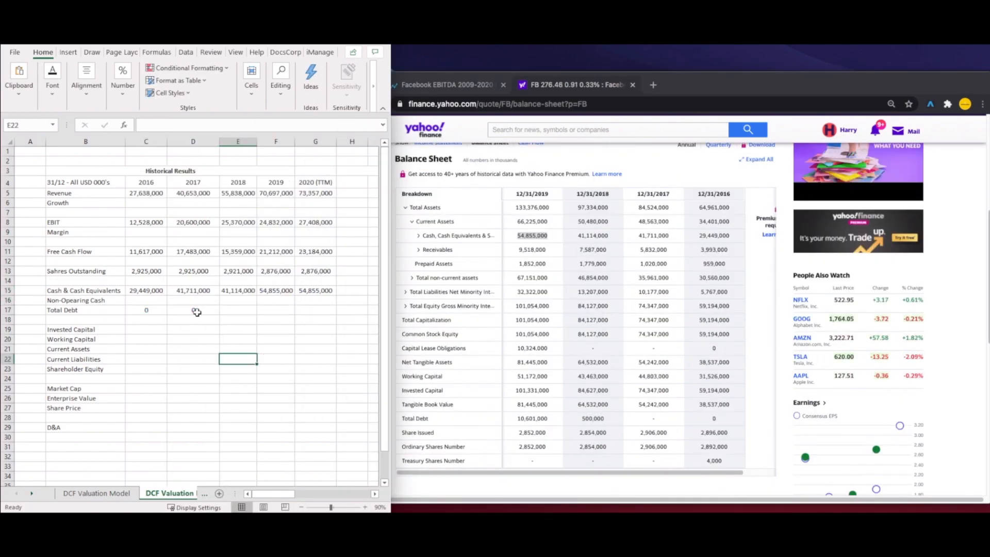
# Copy total debt from the balance sheet for 2018 (500,000) into E17 and 2019 (10,601,000) into F17.
pyautogui.click(238, 310)
pyautogui.doubleClick(596, 418)
pyautogui.click(285, 266)
pyautogui.doubleClick(532, 419)
pyautogui.rightClick(275, 310)
pyautogui.click(200, 267)
# Copy the formula in G15 to the 2020 total debt cell G17 so it takes the 2019 value.
pyautogui.click(315, 291)
pyautogui.click(315, 310)
pyautogui.hotkey('ctrl', 'v')
pyautogui.click(303, 349)
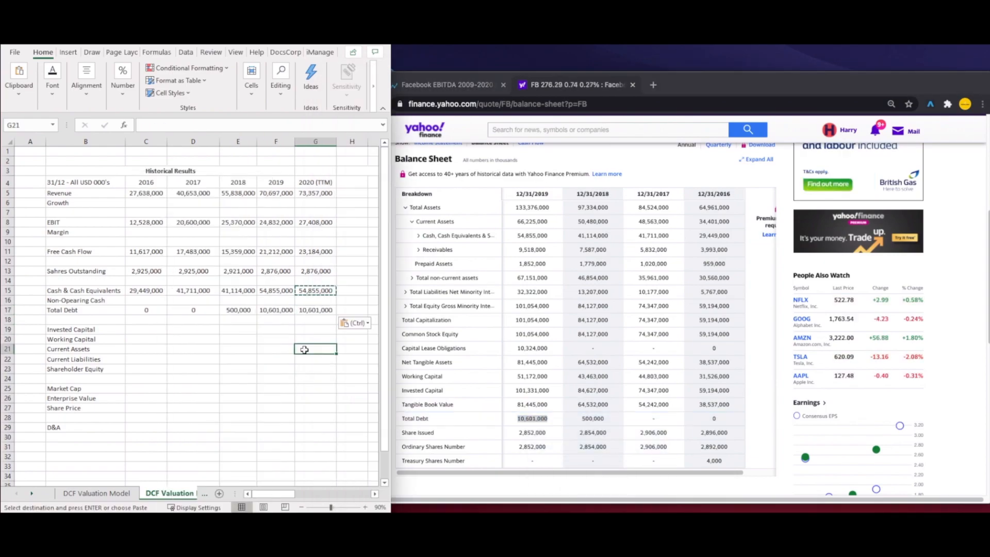
# Copy the balance sheet's Working Capital figures for all four years and paste them down column C from C20.
pyautogui.click(194, 339)
pyautogui.moveTo(732, 377); pyautogui.dragTo(509, 377)
pyautogui.click(153, 341)
pyautogui.hotkey('ctrl', 'v')
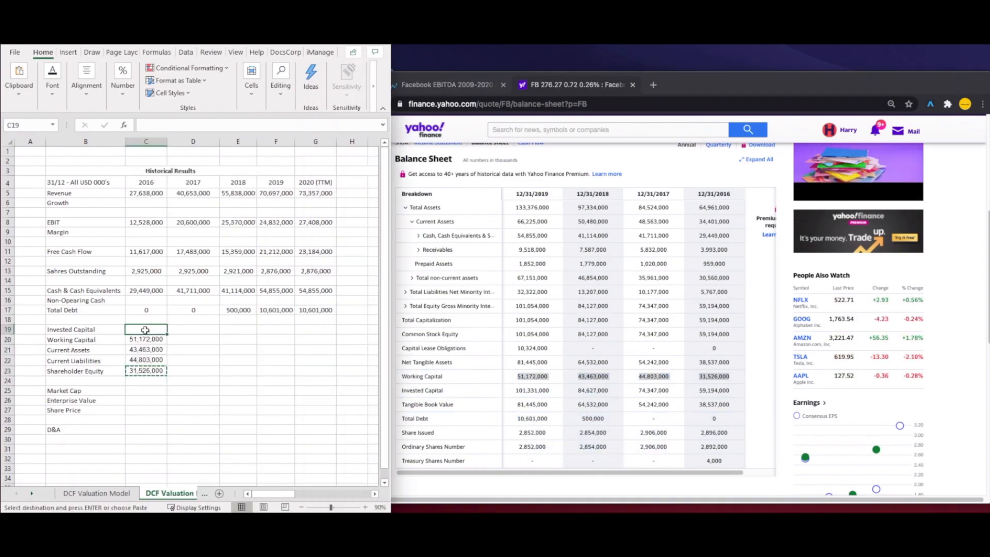
# Rearrange the working capital figures across C20:F20 as 31,526,000, 44,803,000, 43,463,000 and 51,172,000, clearing the leftover cells below.
pyautogui.write('51172000')
pyautogui.moveTo(146, 350); pyautogui.dragTo(146, 371)
pyautogui.press('Delete')
pyautogui.moveTo(146, 329); pyautogui.dragTo(127, 339)
# Copy invested capital into C19:F19 as 59,194,000, 74,347,000, 84,627,000 and 101,331,000, and carry 2019 invested and working capital into G19:G20.
pyautogui.moveTo(732, 391); pyautogui.dragTo(516, 390)
pyautogui.click(314, 359)
pyautogui.hotkey('ctrl', 'v')
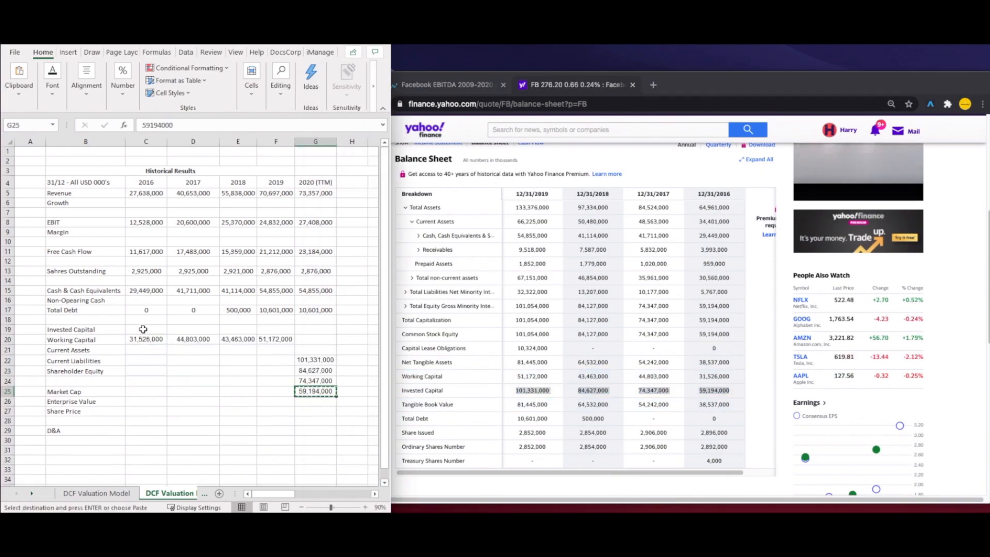
pyautogui.moveTo(338, 290); pyautogui.dragTo(152, 290)
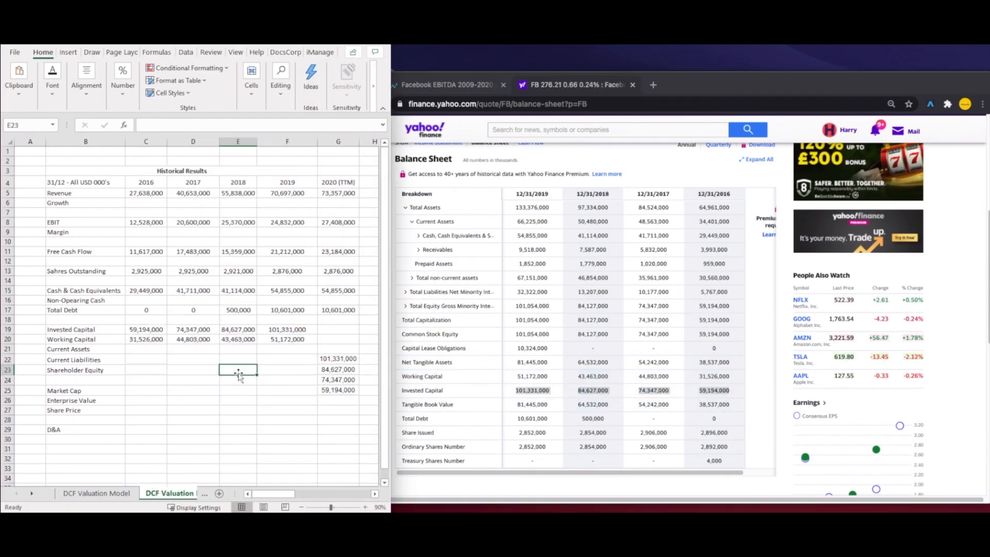
pyautogui.moveTo(287, 330); pyautogui.dragTo(360, 344)
# Copy the balance sheet's Current Assets figures for all four years and paste them into column C from C21.
pyautogui.click(192, 369)
pyautogui.moveTo(732, 221); pyautogui.dragTo(519, 221)
pyautogui.hotkey('ctrl', 'c')
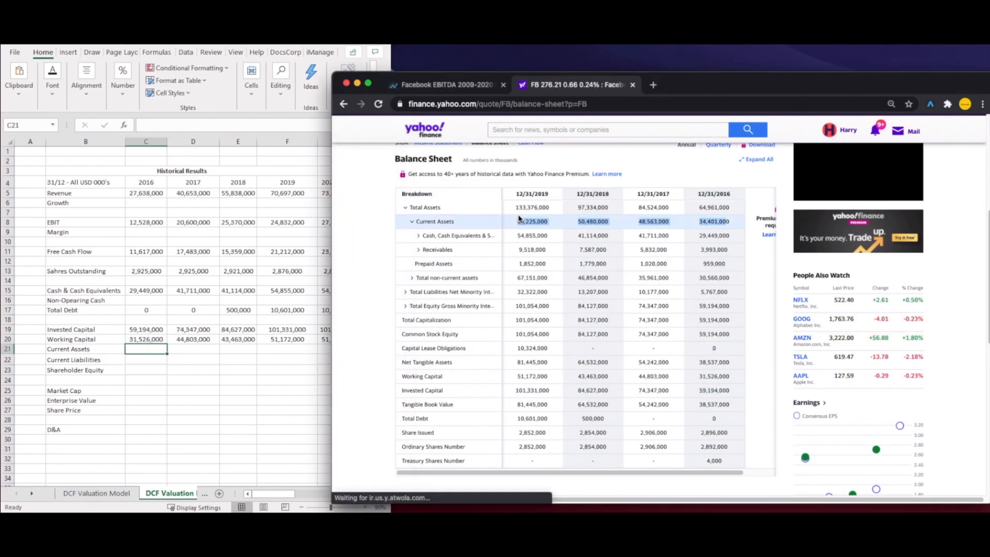
pyautogui.click(146, 380)
pyautogui.hotkey('ctrl', 'v')
pyautogui.click(146, 349)
pyautogui.hotkey('ctrl', 'v')
# Rearrange current assets across C21:F21 as 34,401,000, 48,563,000, 50,480,000 and 66,225,000, clearing the leftover cells below.
pyautogui.click(147, 391)
pyautogui.click(238, 349)
pyautogui.hotkey('ctrl', 'v')
pyautogui.click(146, 380)
pyautogui.hotkey('ctrl', 'c')
pyautogui.click(287, 349)
pyautogui.hotkey('ctrl', 'v')
pyautogui.moveTo(146, 380); pyautogui.dragTo(146, 411)
# Expand Total Liabilities on the balance sheet and copy the four Current Liabilities figures into column C of the model.
pyautogui.click(531, 291)
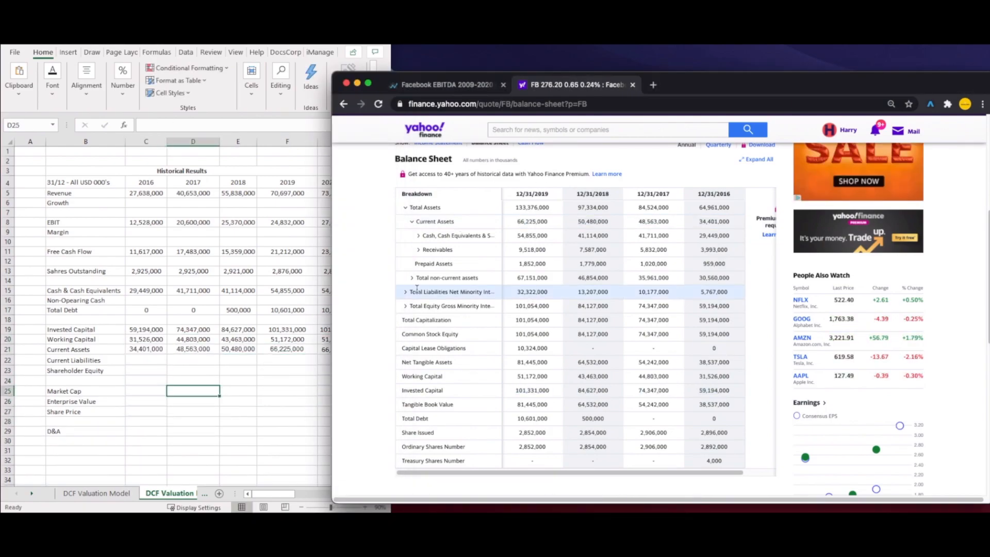
pyautogui.moveTo(732, 306); pyautogui.dragTo(520, 306)
pyautogui.hotkey('ctrl', 'c')
pyautogui.click(146, 370)
pyautogui.hotkey('ctrl', 'v')
# Rearrange current liabilities across C22:F22 as 2,875,000, 3,760,000, 7,017,000 and 15,053,000, deleting the leftover cells.
pyautogui.click(146, 390)
pyautogui.hotkey('ctrl', 'c')
pyautogui.click(194, 359)
pyautogui.hotkey('ctrl', 'v')
pyautogui.click(238, 360)
pyautogui.hotkey('ctrl', 'v')
pyautogui.click(287, 359)
pyautogui.hotkey('ctrl', 'v')
pyautogui.press('Delete')
pyautogui.press('Down')
pyautogui.press('Delete')
pyautogui.press('Down')
pyautogui.press('Delete')
pyautogui.press('Down')
pyautogui.press('Delete')
pyautogui.press('Down')
# Fill shareholder equity C23:F23 with Common Stock Equity of 59,194,000, 74,347,000, 84,127,000 and 101,054,000, and link G23 to the 2019 value.
pyautogui.scroll(-3, 607, 379)
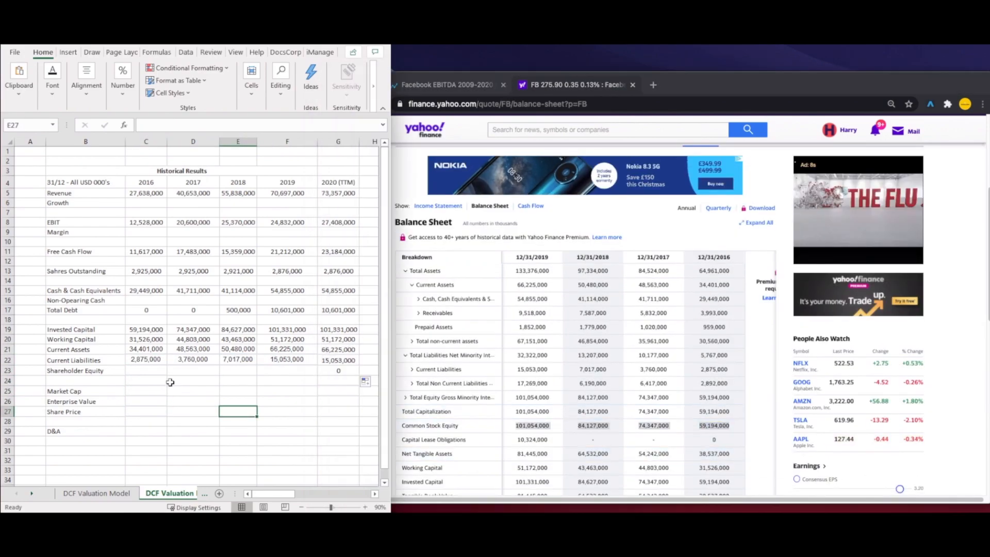
pyautogui.moveTo(146, 390); pyautogui.dragTo(287, 370)
pyautogui.press('Delete')
pyautogui.click(146, 380)
pyautogui.click(339, 371)
pyautogui.write('=')
pyautogui.click(293, 370)
pyautogui.press('Return')
# Switch the balance sheet to quarterly figures and paste the current assets figure 65,799,000 into the 2020 cell G21.
pyautogui.click(287, 420)
pyautogui.moveTo(259, 494); pyautogui.dragTo(269, 493)
pyautogui.click(248, 494)
pyautogui.click(247, 494)
pyautogui.click(720, 207)
pyautogui.click(406, 271)
pyautogui.click(406, 313)
pyautogui.moveTo(738, 86); pyautogui.dragTo(800, 88)
pyautogui.doubleClick(593, 288)
pyautogui.click(340, 360)
pyautogui.click(341, 349)
pyautogui.hotkey('ctrl', 'v')
pyautogui.click(473, 287)
pyautogui.click(473, 287)
pyautogui.doubleClick(593, 301)
pyautogui.click(338, 339)
pyautogui.click(194, 411)
pyautogui.click(622, 212)
pyautogui.click(193, 381)
# Open Facebook's PE ratio chart on Macrotrends and enter its end-of-2017 share price as 176 in D25.
pyautogui.click(508, 86)
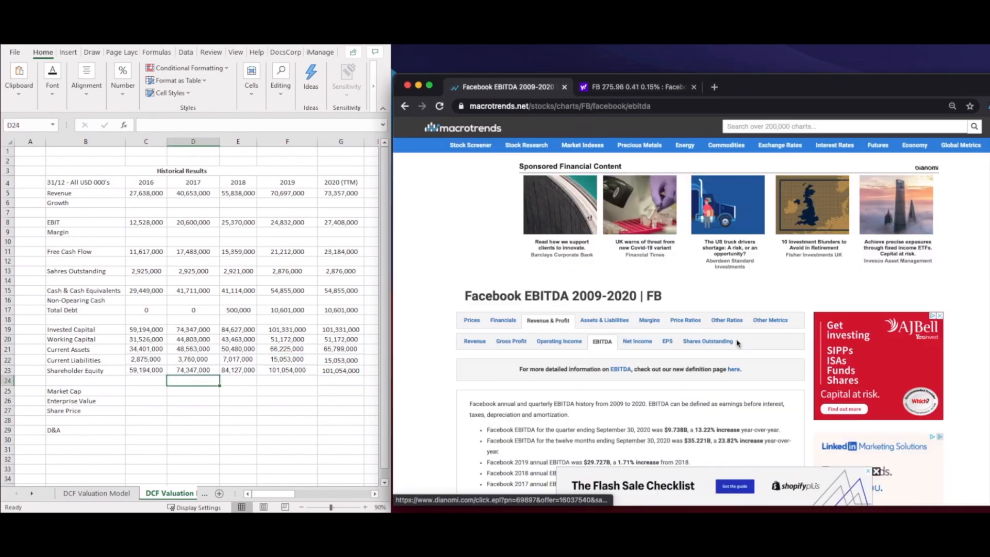
pyautogui.click(676, 321)
pyautogui.scroll(-8, 643, 358)
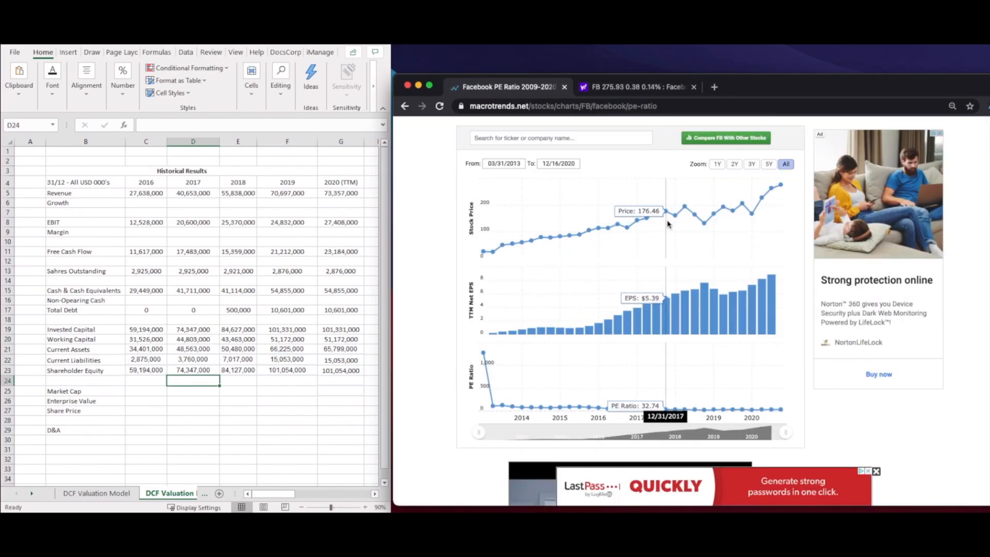
pyautogui.click(193, 390)
pyautogui.write('176')
pyautogui.click(146, 391)
# Enter the chart's share prices for 2016 and 2018 as 115.05 in C25 and 131 in E25.
pyautogui.click(598, 238)
pyautogui.click(146, 391)
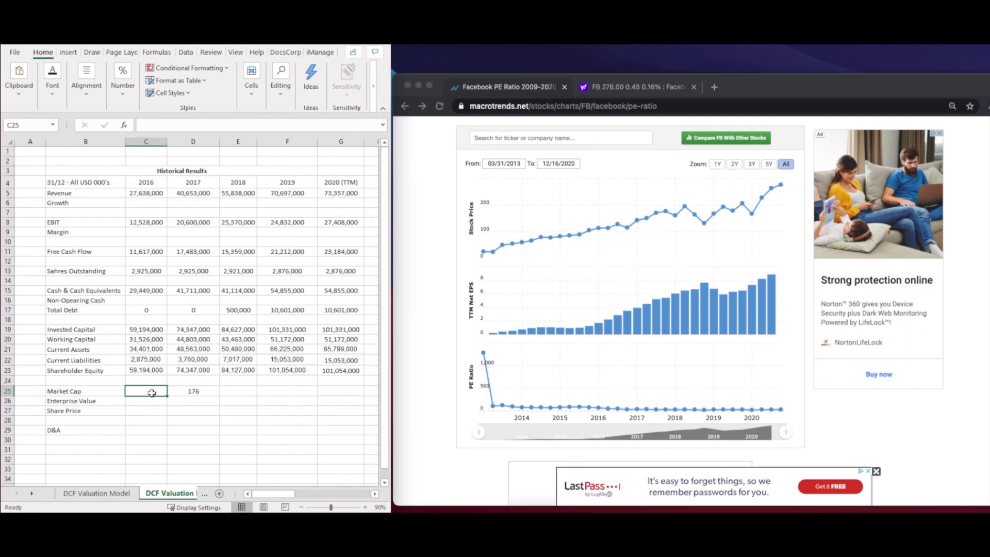
pyautogui.write('115.05')
pyautogui.click(629, 232)
pyautogui.click(237, 391)
pyautogui.write('131')
pyautogui.click(146, 380)
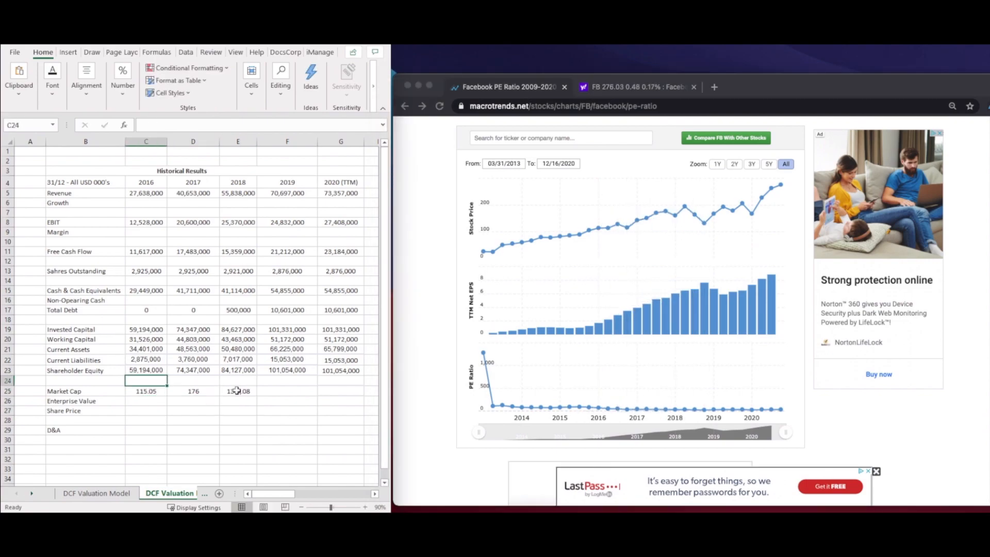
pyautogui.click(240, 391)
# Enter the chart's share prices for 2019 and 2020 as 205 in F25 and 275.55 in G25.
pyautogui.click(287, 412)
pyautogui.click(743, 206)
pyautogui.click(281, 392)
pyautogui.write('205.')
pyautogui.click(282, 420)
pyautogui.click(782, 188)
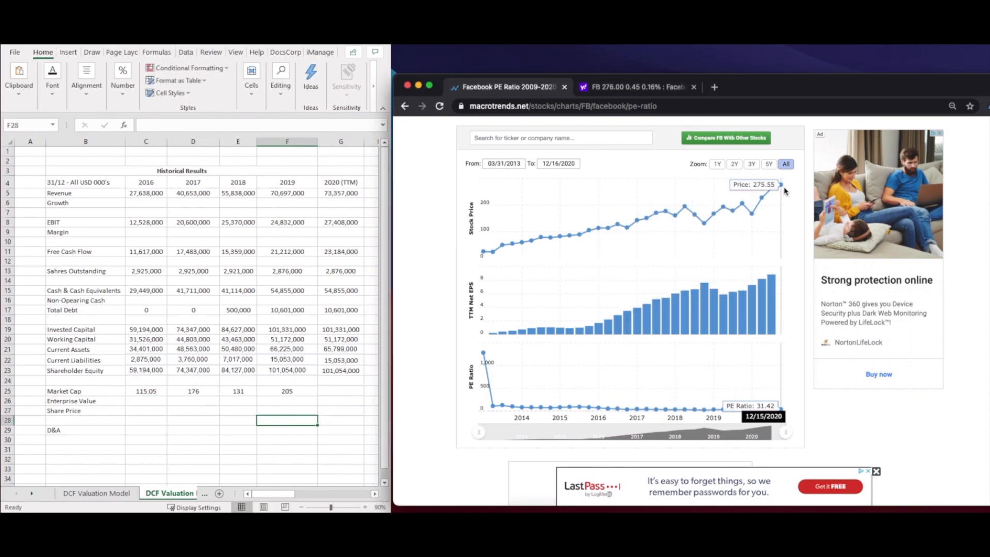
pyautogui.click(341, 391)
pyautogui.write('275.')
pyautogui.click(776, 196)
pyautogui.click(353, 392)
pyautogui.write('55')
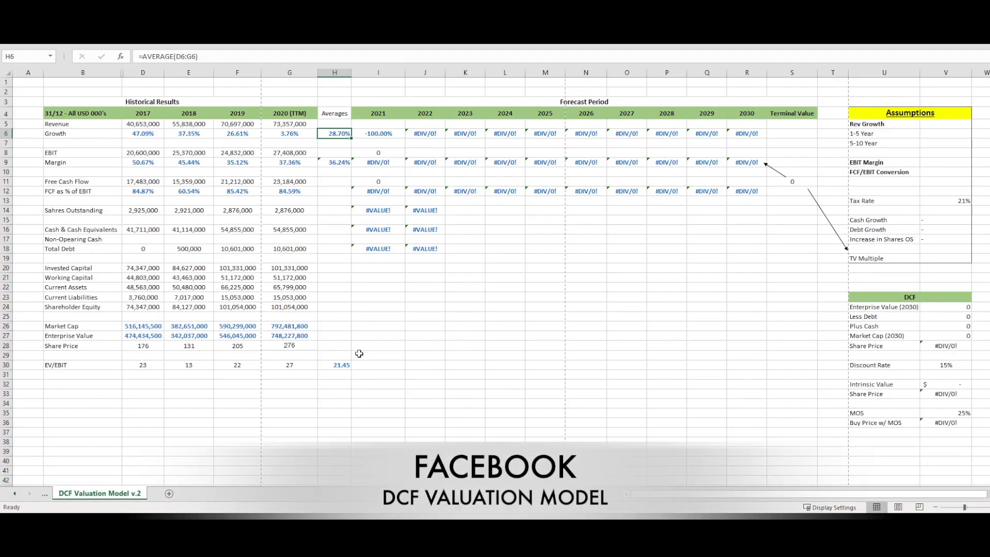
# Review the 2017 to 2020 growth, margin and FCF as % of EBIT rows in the completed historical results.
pyautogui.click(359, 332)
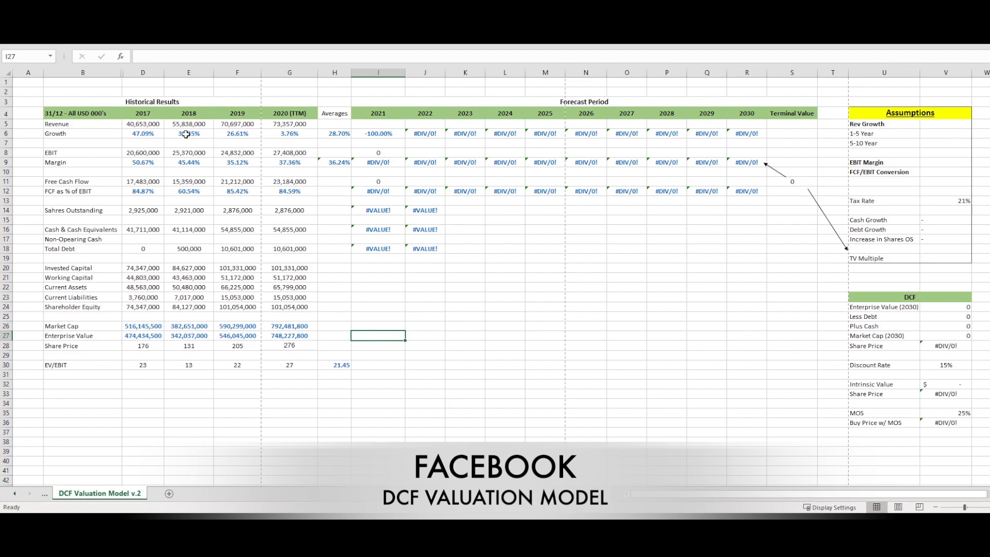
pyautogui.moveTo(144, 134); pyautogui.dragTo(332, 133)
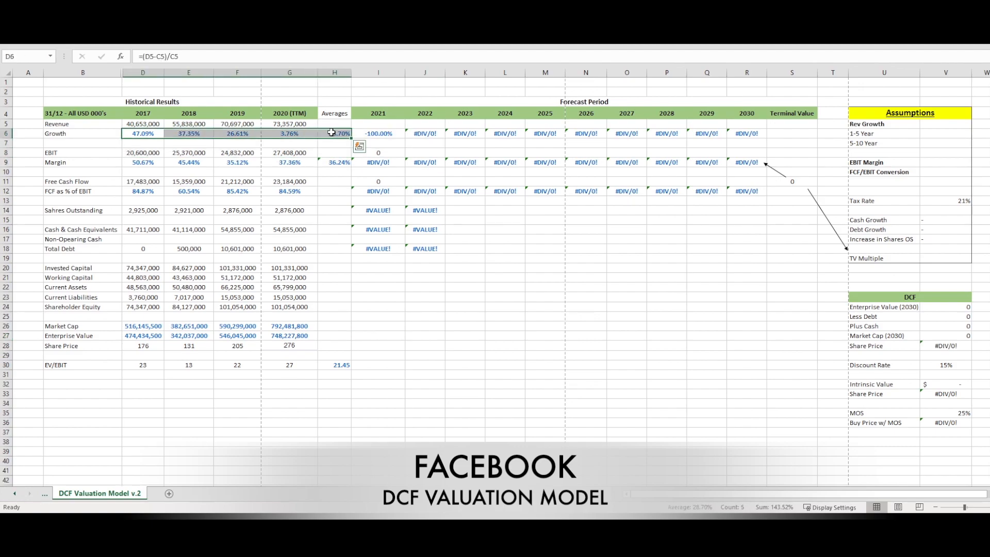
pyautogui.click(297, 133)
pyautogui.moveTo(148, 133); pyautogui.dragTo(292, 134)
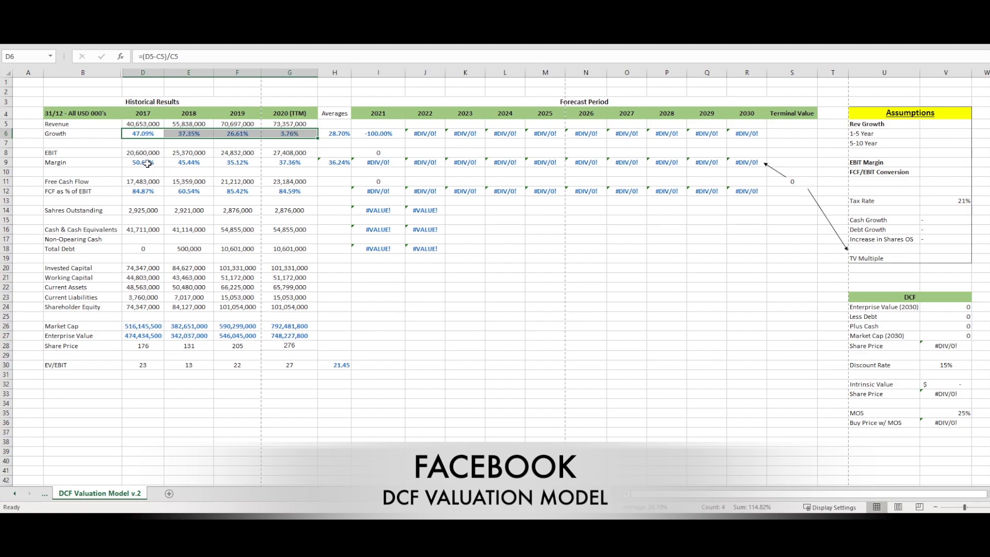
pyautogui.moveTo(148, 164); pyautogui.dragTo(266, 162)
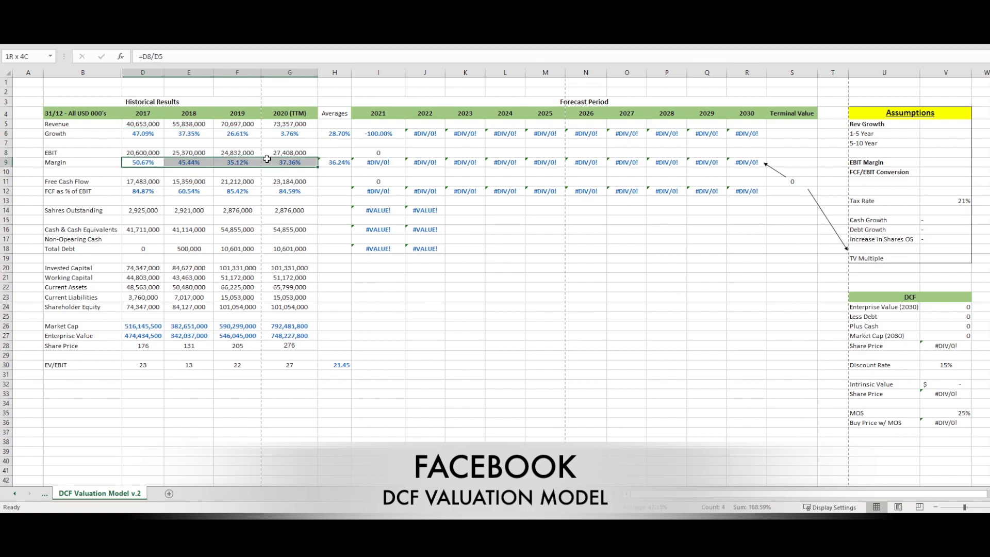
pyautogui.click(146, 191)
pyautogui.moveTo(145, 191); pyautogui.dragTo(302, 194)
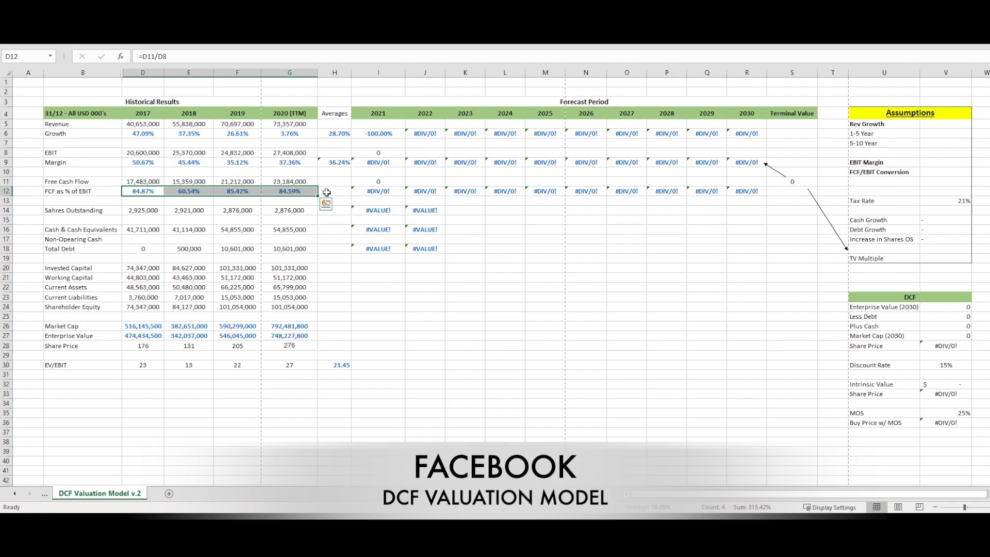
pyautogui.click(334, 190)
# Copy the margin average formula from H9 to H12 to average FCF as % of EBIT over F12:G12.
pyautogui.click(341, 164)
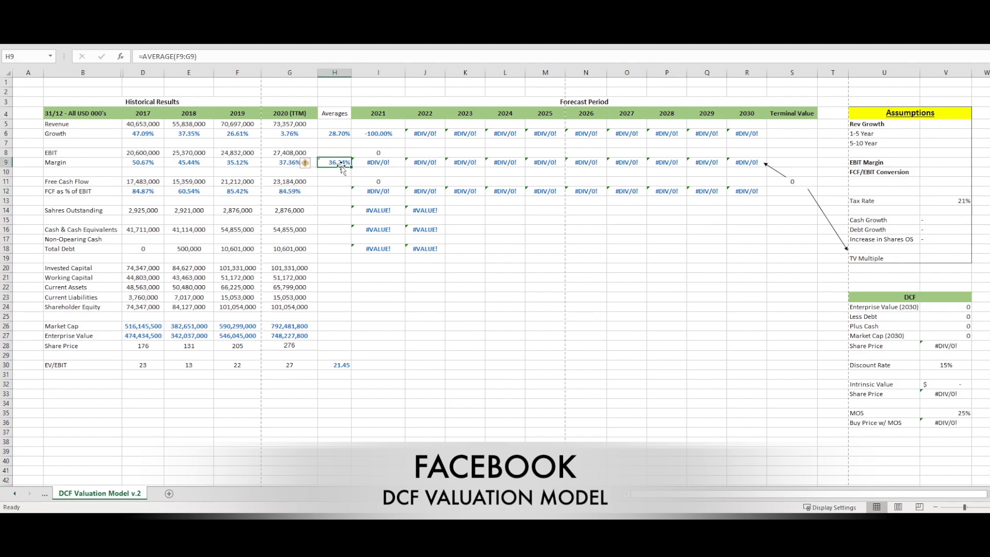
pyautogui.hotkey('ctrl', 'c')
pyautogui.click(333, 190)
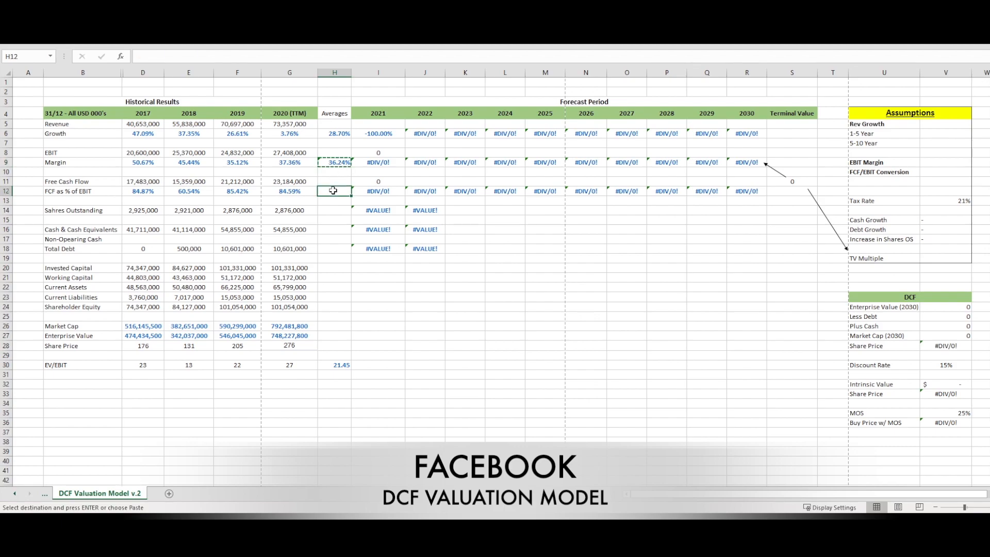
pyautogui.hotkey('ctrl', 'v')
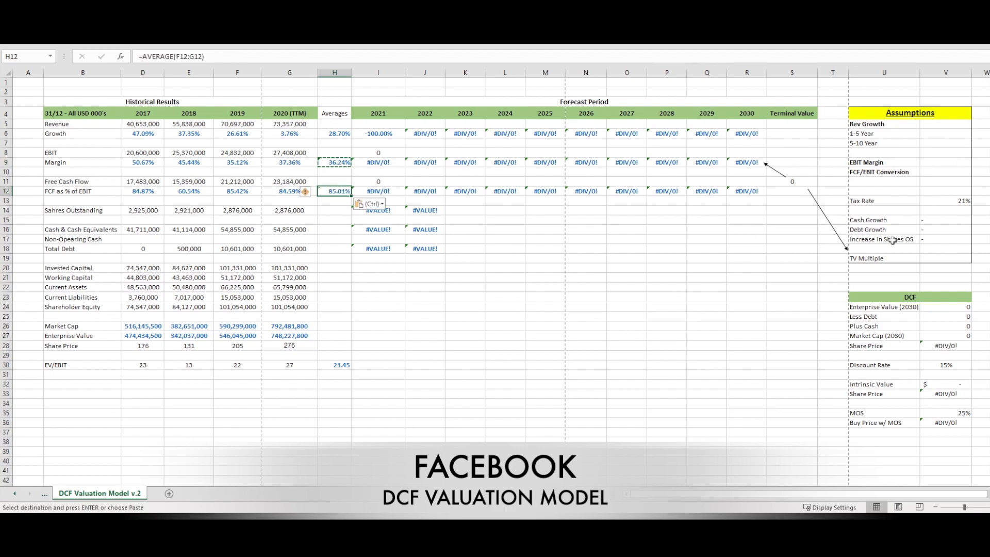
# Try extending the FCF as % of EBIT average in H12 to the range D12:G12.
pyautogui.doubleClick(332, 191)
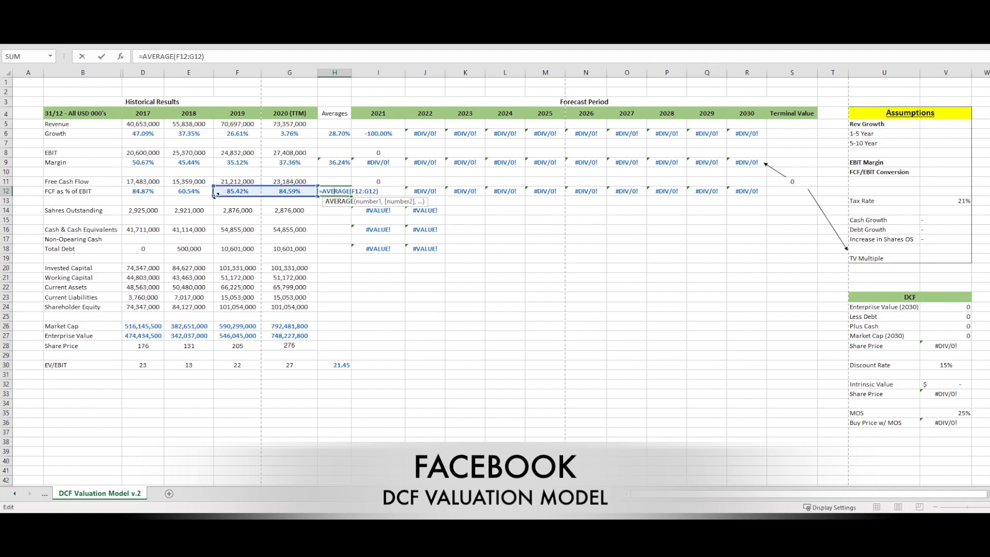
pyautogui.moveTo(208, 199); pyautogui.dragTo(132, 192)
pyautogui.press('Return')
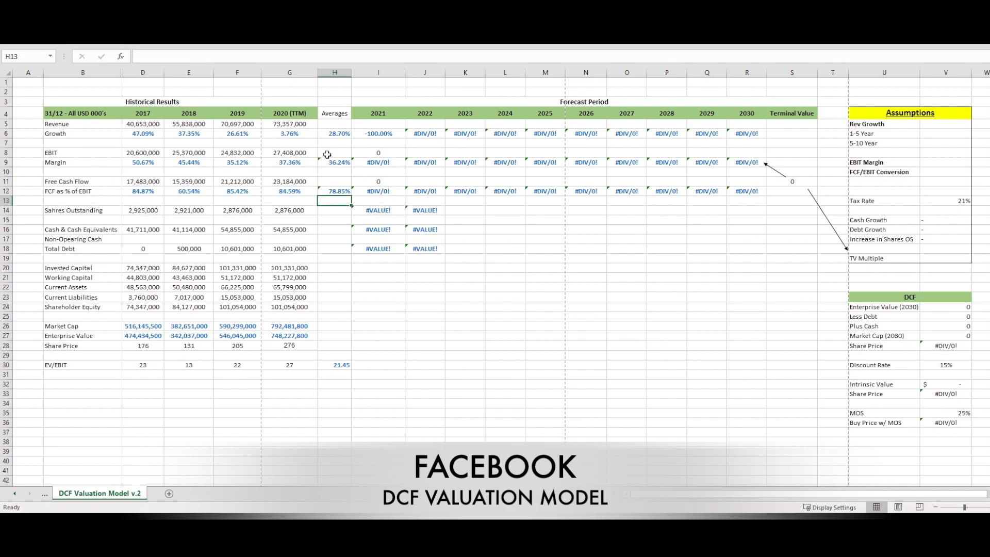
pyautogui.click(339, 191)
pyautogui.doubleClick(339, 192)
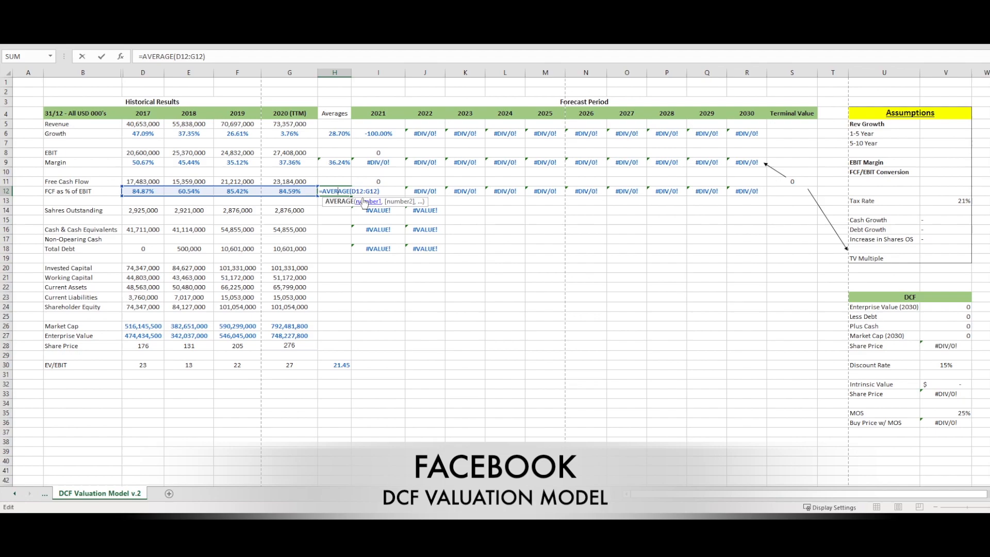
pyautogui.press('Return')
# Set the FCF as % of EBIT average in H12 back to the range F12:G12.
pyautogui.click(338, 192)
pyautogui.doubleClick(339, 192)
pyautogui.moveTo(123, 195); pyautogui.dragTo(220, 200)
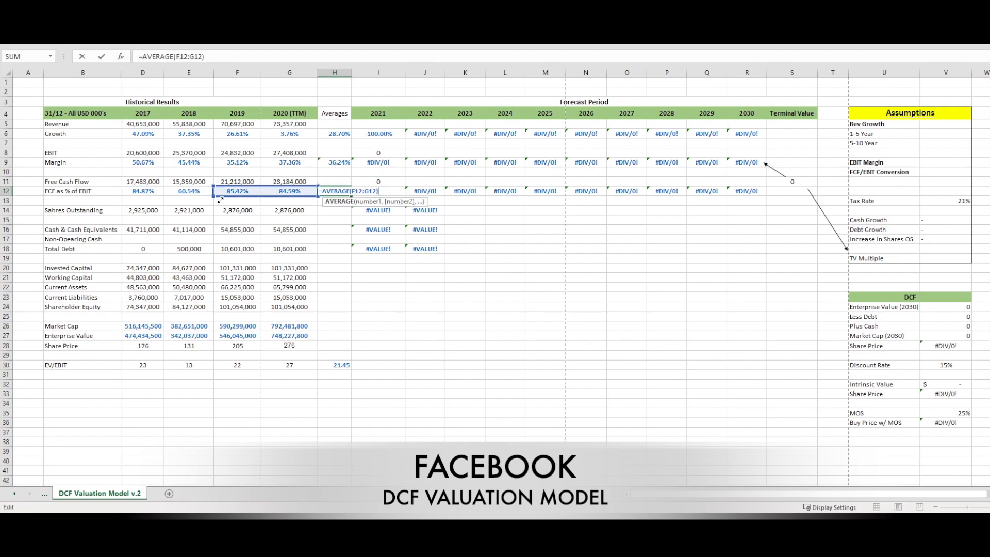
pyautogui.press('Return')
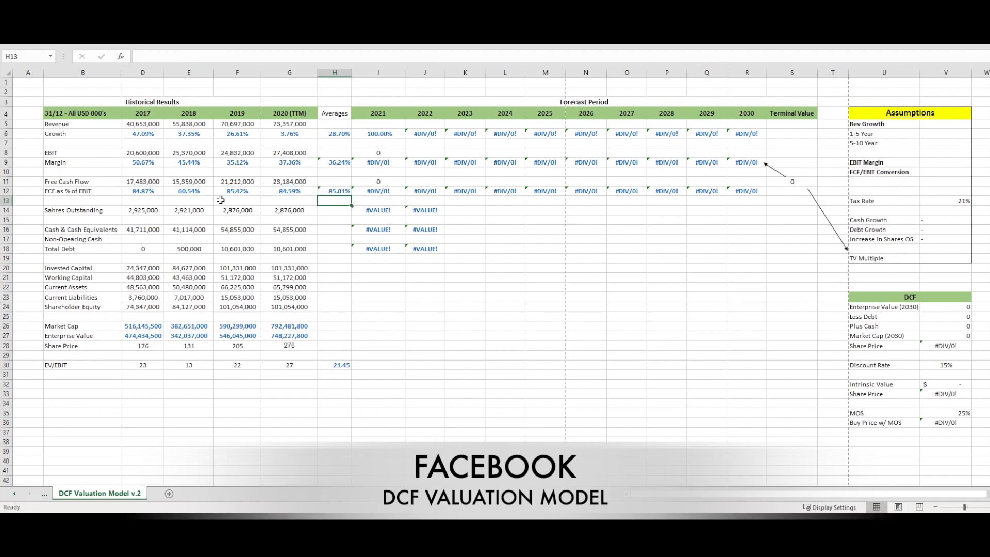
# Try averaging the EBIT margin in H9 over D9:G9, and return the range to F9:G9.
pyautogui.click(341, 163)
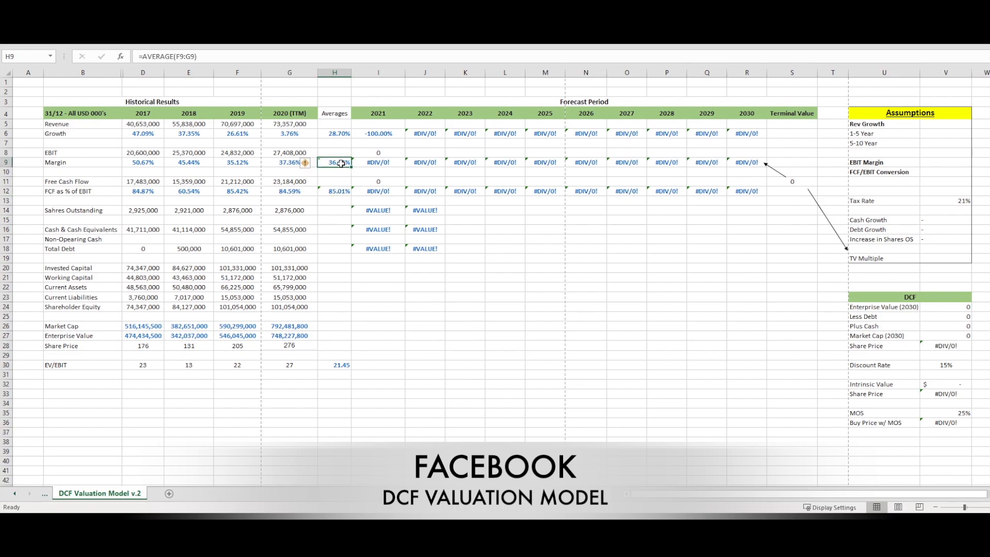
pyautogui.doubleClick(342, 163)
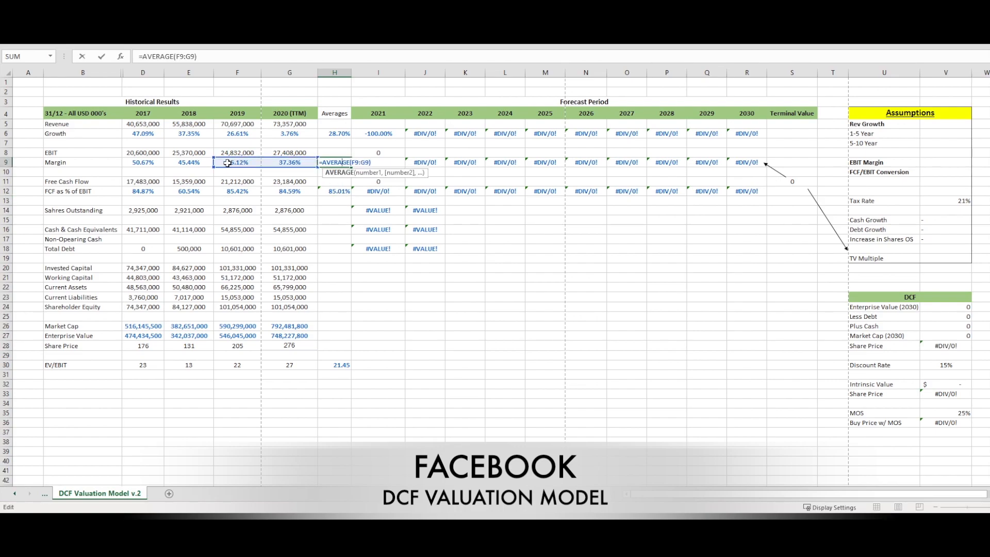
pyautogui.moveTo(214, 167); pyautogui.dragTo(136, 164)
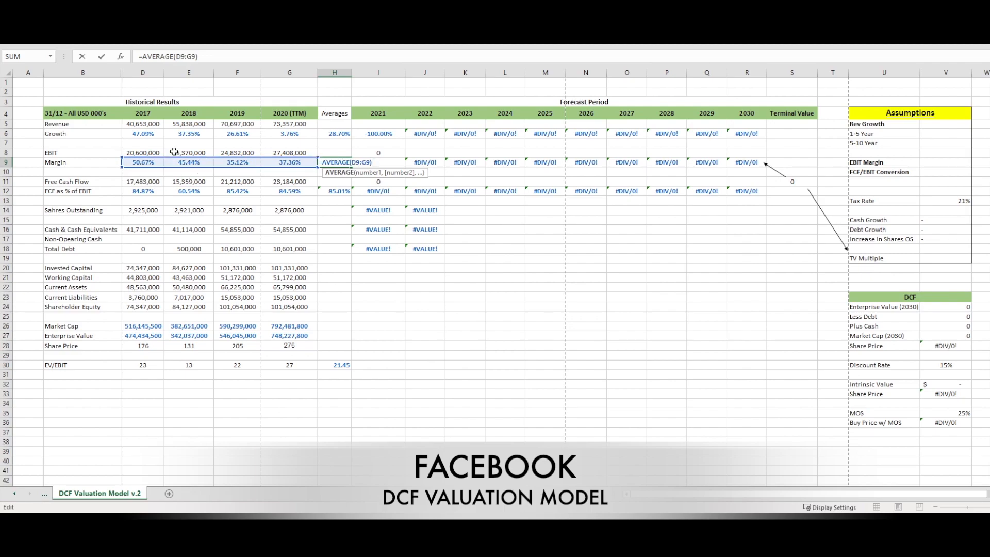
pyautogui.moveTo(121, 167); pyautogui.dragTo(216, 168)
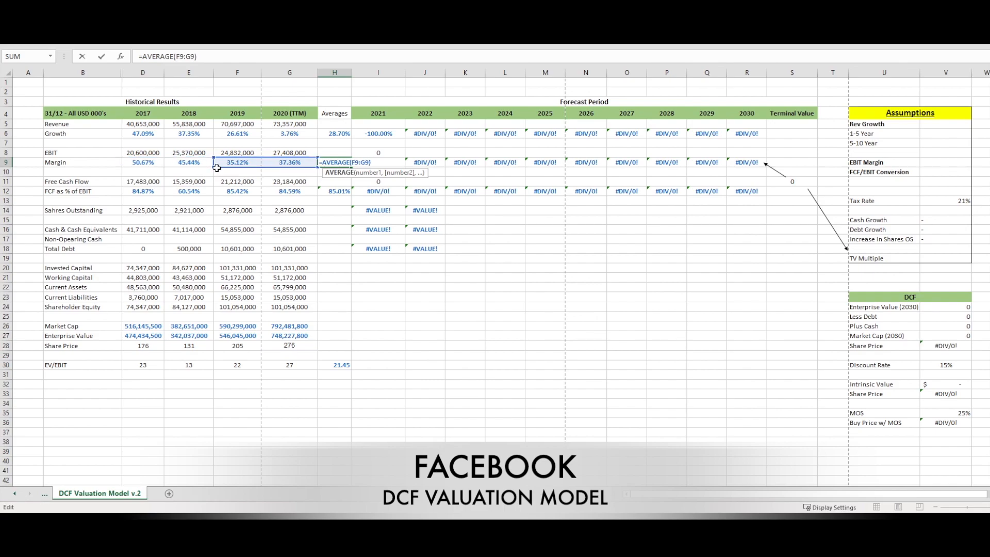
pyautogui.press('Return')
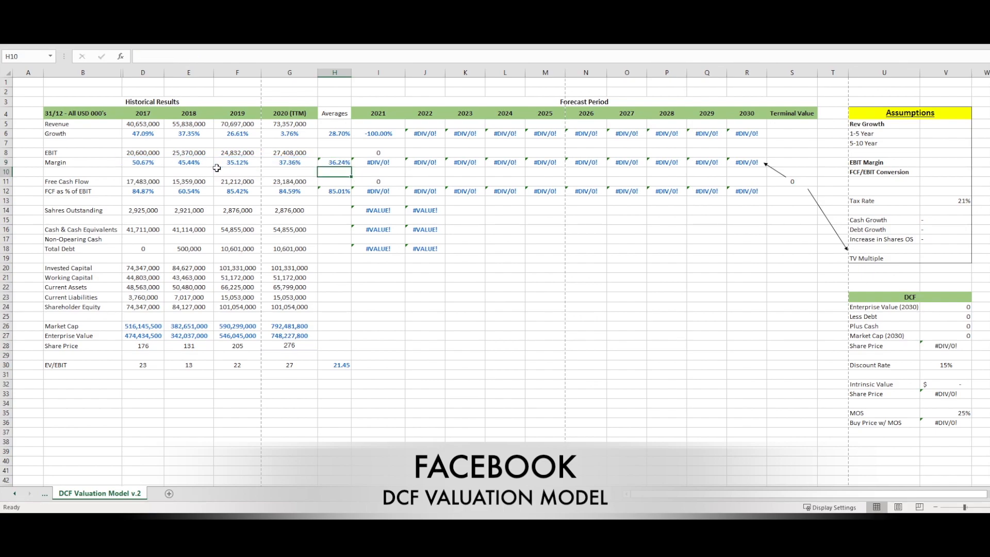
# Examine the growth average formula in H6, the yearly EV/EBIT multiples and their average formula in H30.
pyautogui.doubleClick(330, 135)
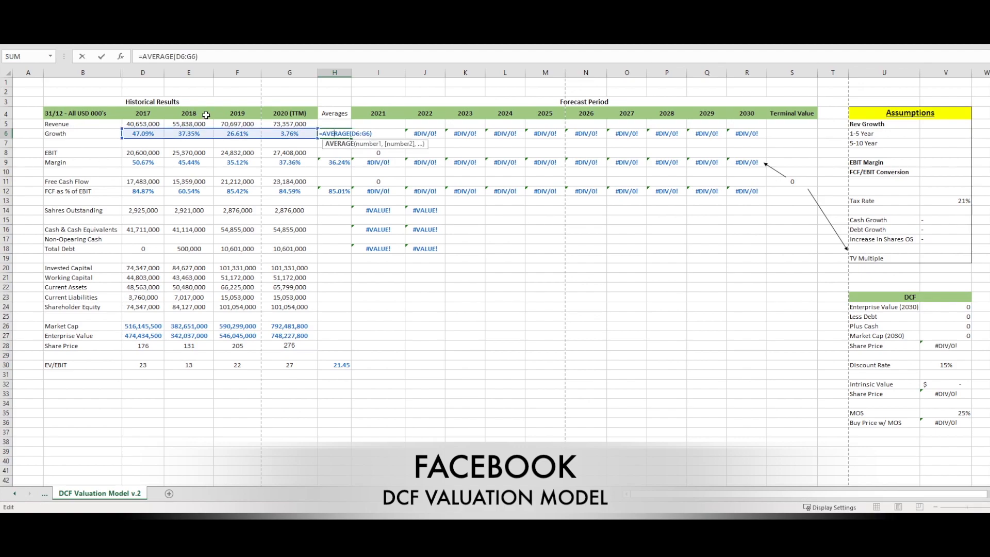
pyautogui.press('Return')
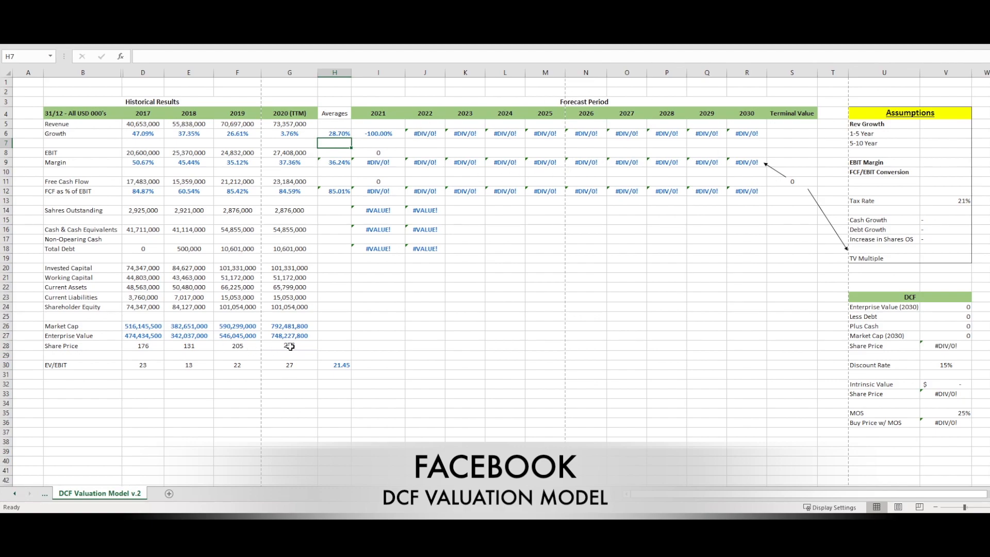
pyautogui.moveTo(83, 365); pyautogui.dragTo(342, 365)
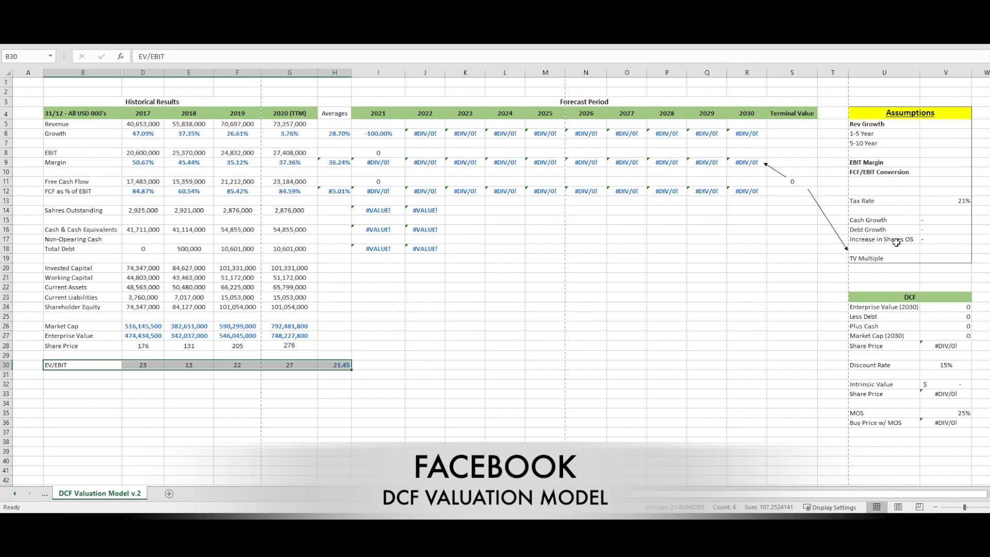
pyautogui.click(555, 345)
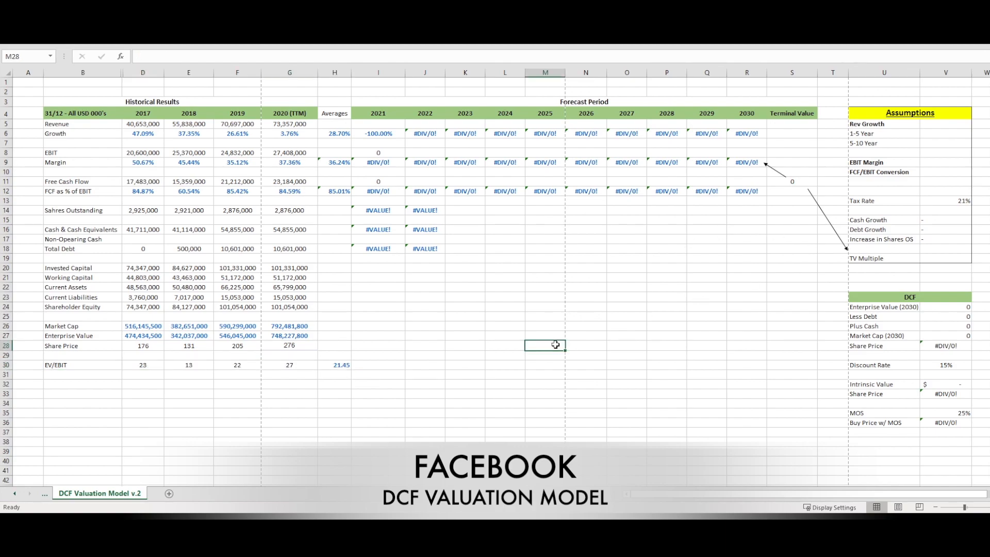
pyautogui.click(344, 366)
pyautogui.doubleClick(344, 366)
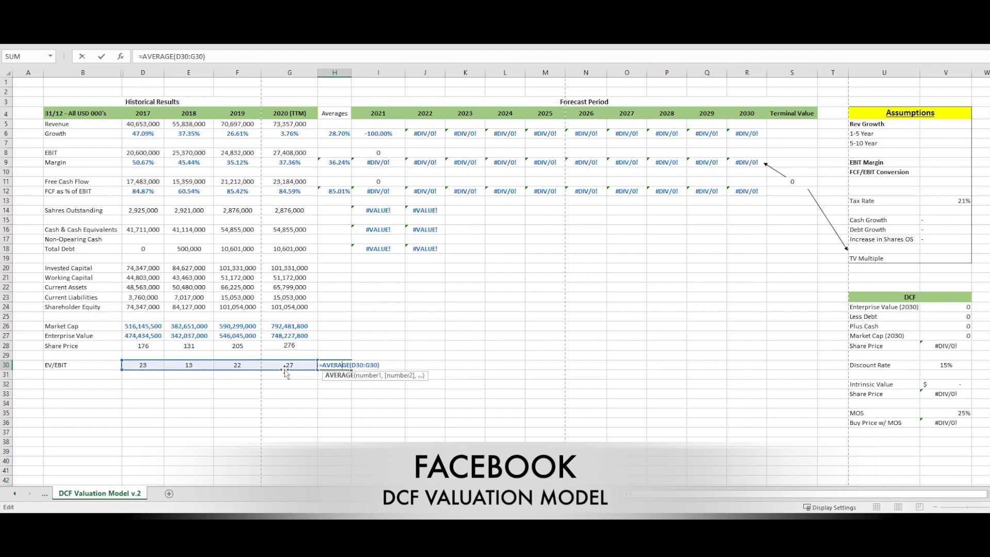
pyautogui.press('Return')
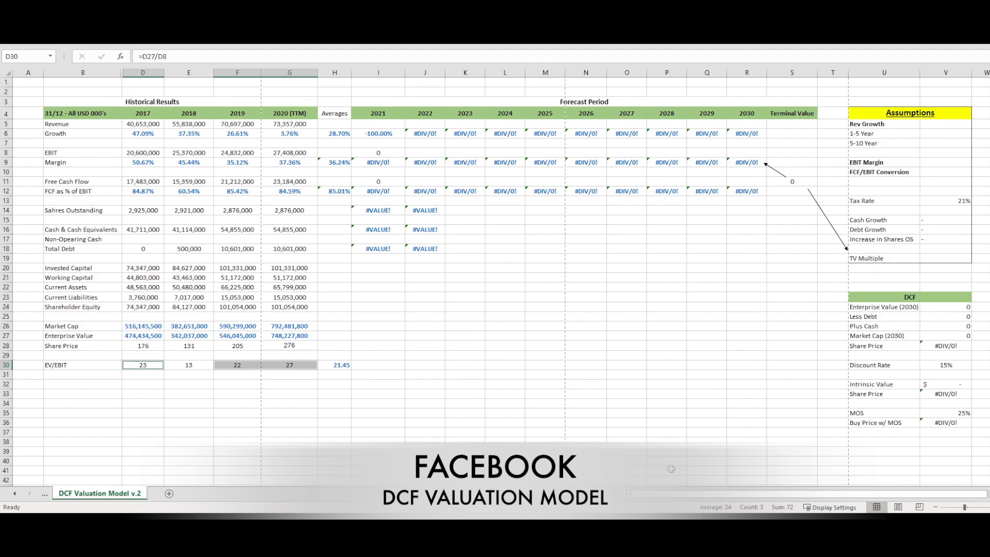
pyautogui.click(378, 333)
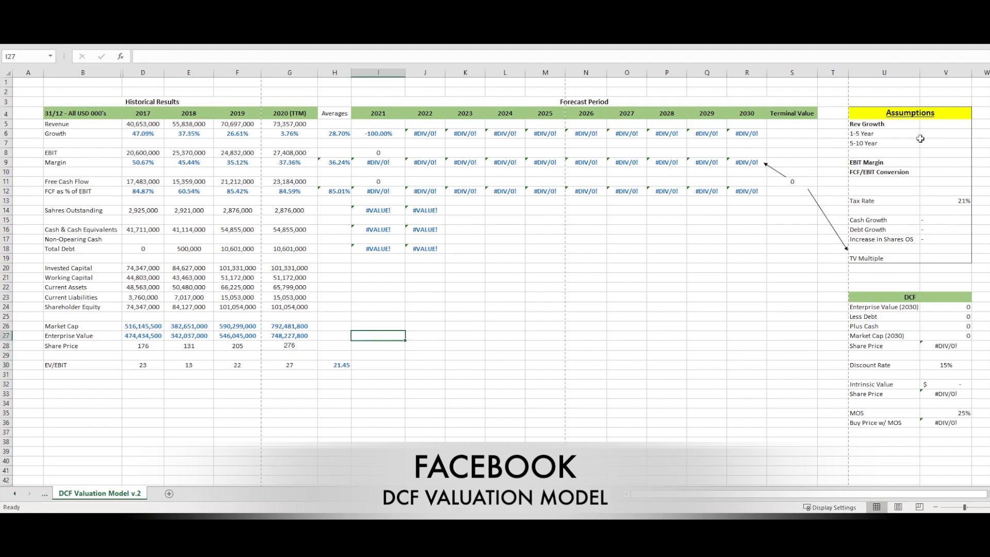
pyautogui.click(932, 127)
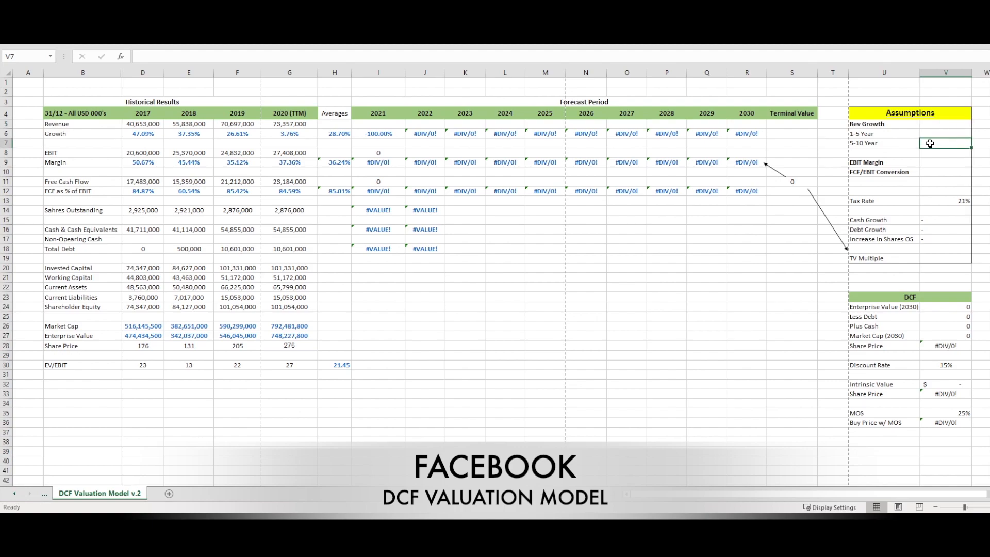
# Set the revenue growth assumptions to 20% for years 1-5 and 10% for years 5-10.
pyautogui.click(941, 133)
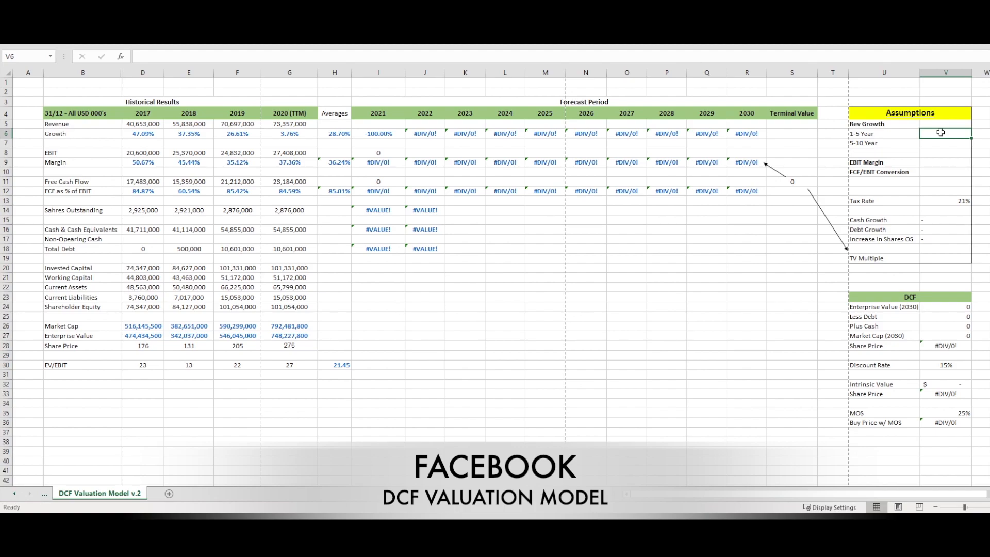
pyautogui.write('20%')
pyautogui.click(946, 145)
pyautogui.write('10%')
pyautogui.press('Return')
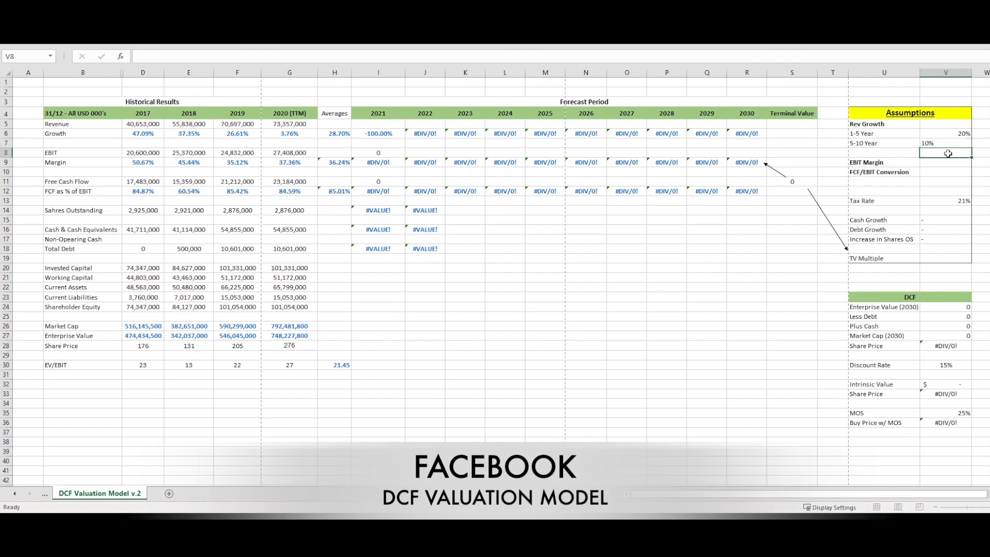
# Review the revenue growth assumptions, the blank EBIT margin and FCF/EBIT conversion cells, and the 2021 to terminal value forecast block.
pyautogui.click(946, 170)
pyautogui.click(952, 162)
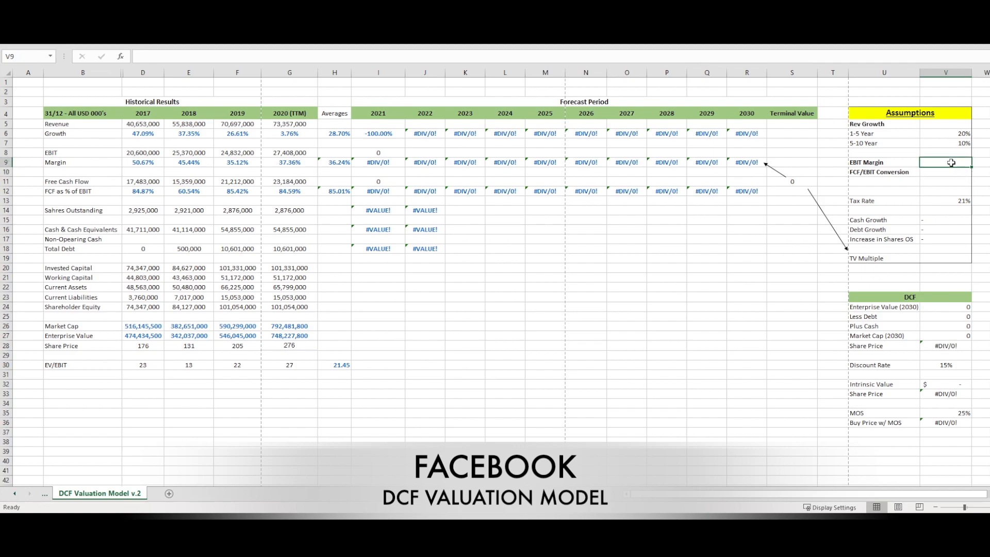
pyautogui.click(968, 133)
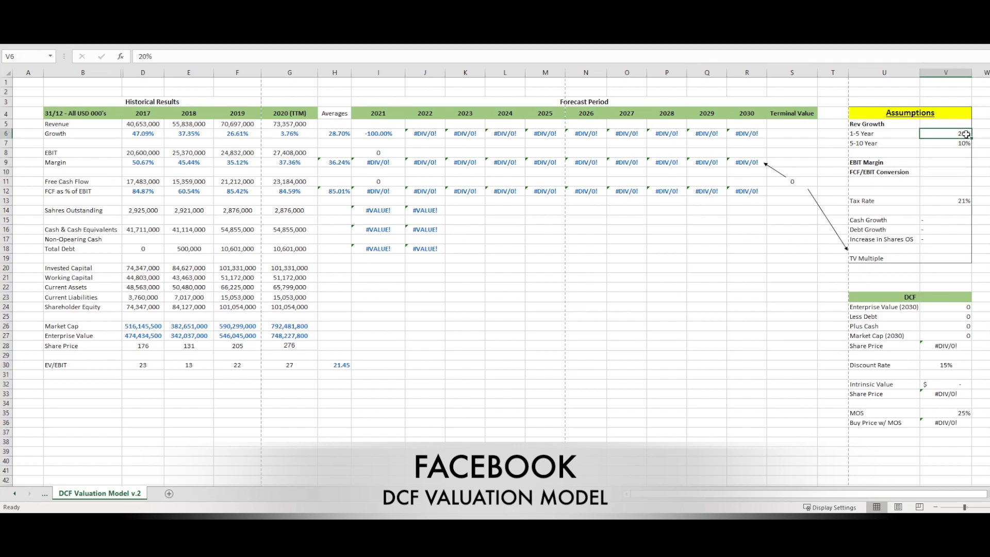
pyautogui.click(965, 145)
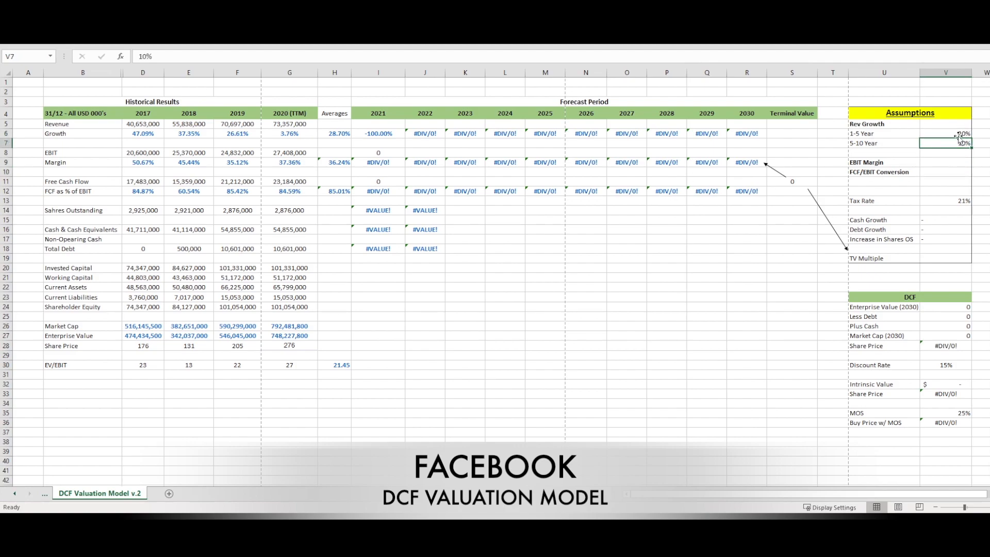
pyautogui.click(962, 133)
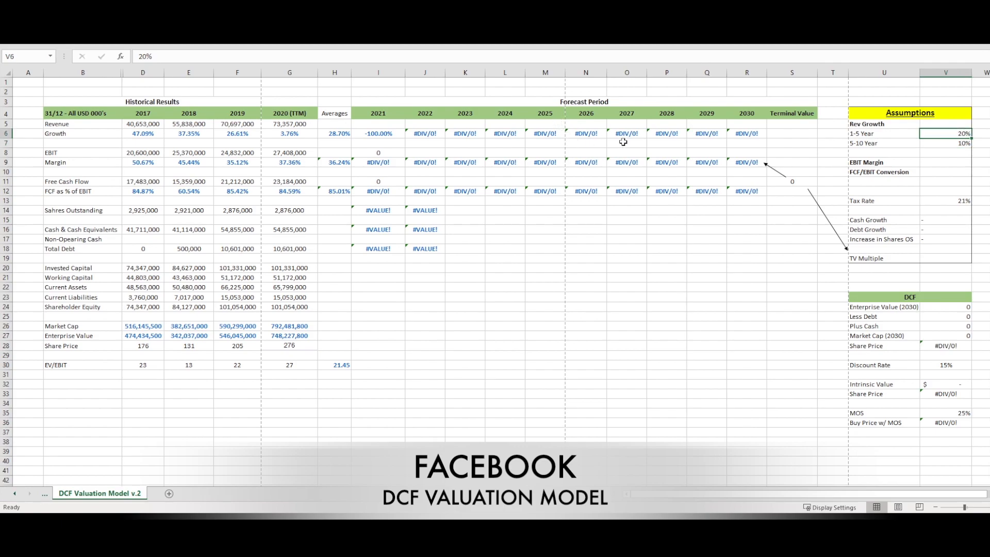
pyautogui.moveTo(953, 133); pyautogui.dragTo(953, 143)
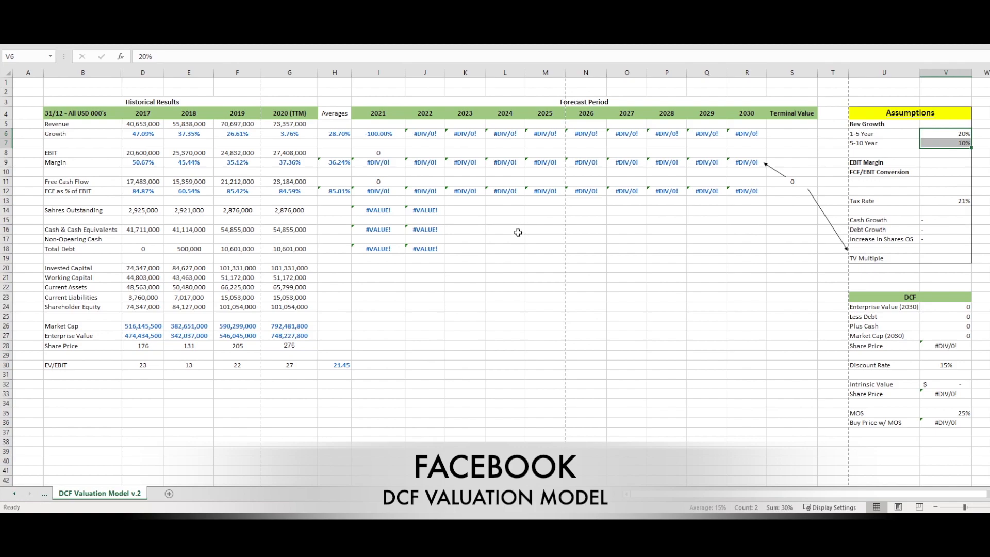
pyautogui.click(954, 172)
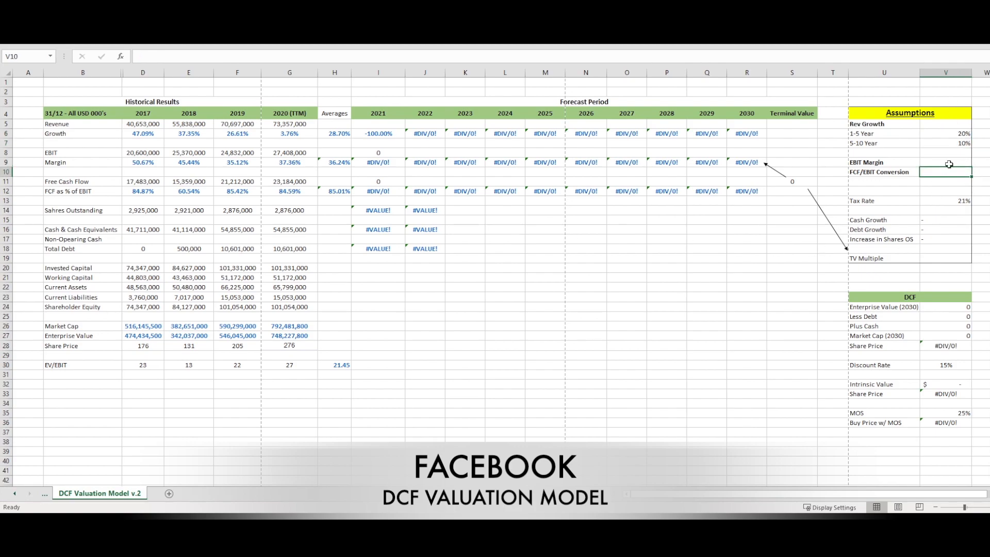
pyautogui.click(950, 164)
pyautogui.click(386, 124)
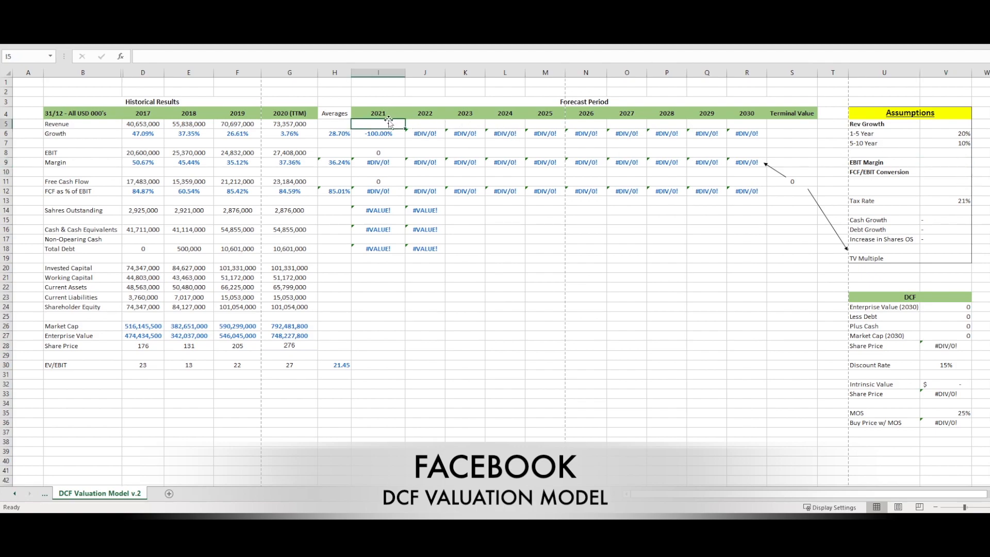
pyautogui.moveTo(381, 114); pyautogui.dragTo(794, 328)
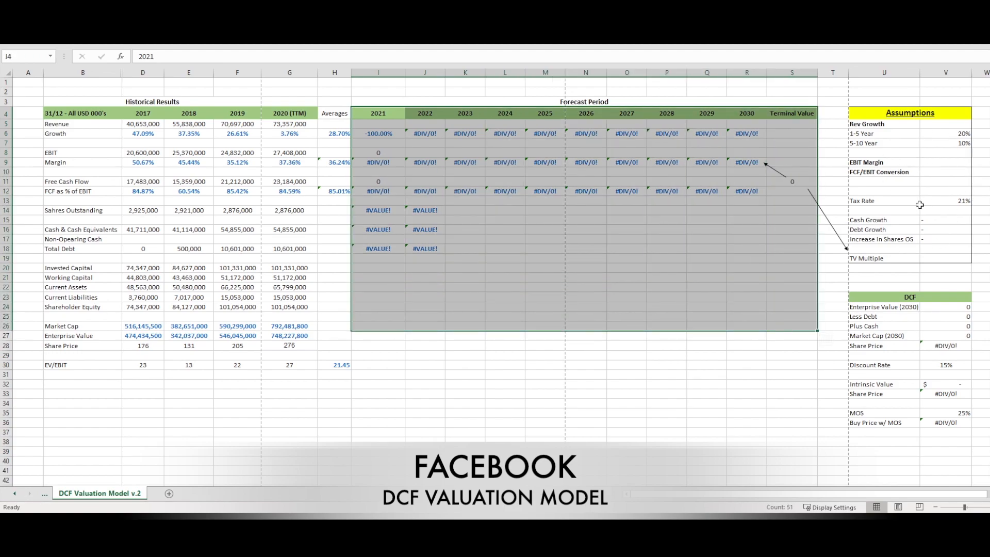
pyautogui.click(460, 190)
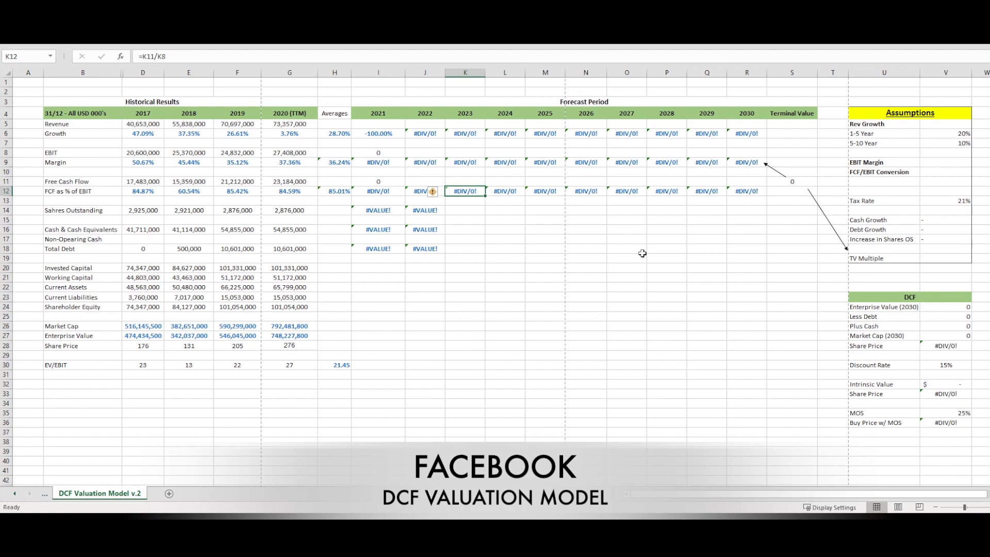
pyautogui.click(290, 252)
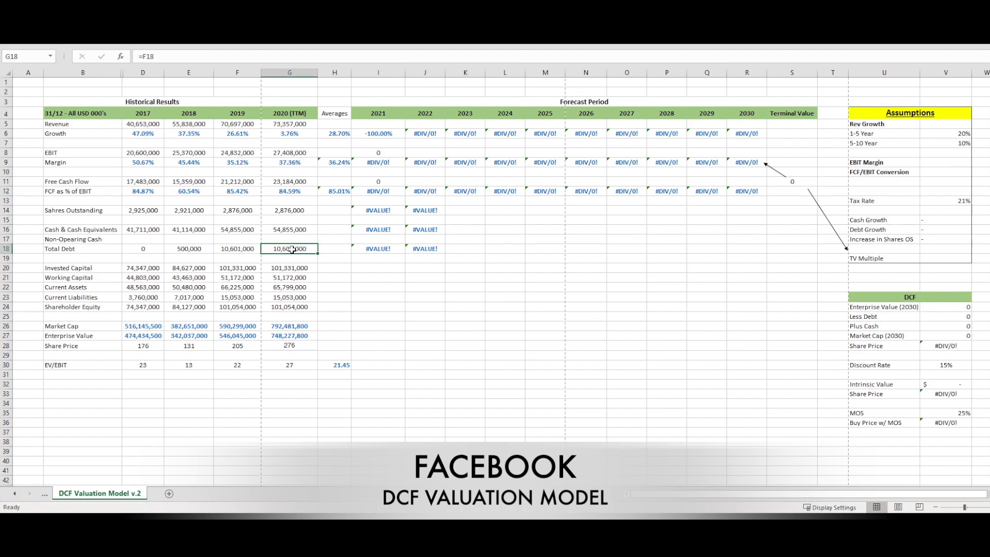
# Forecast 2021 revenue in I5 as =G5*(1+$V$6), and grow 2022 revenue in J5 from I5 at the same rate.
pyautogui.click(393, 123)
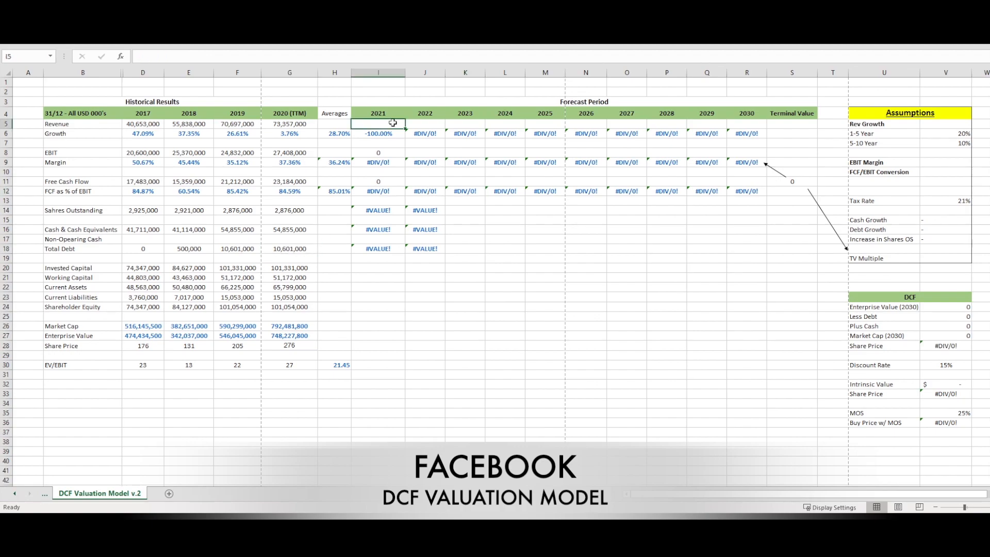
pyautogui.write('=')
pyautogui.click(301, 123)
pyautogui.write('*')
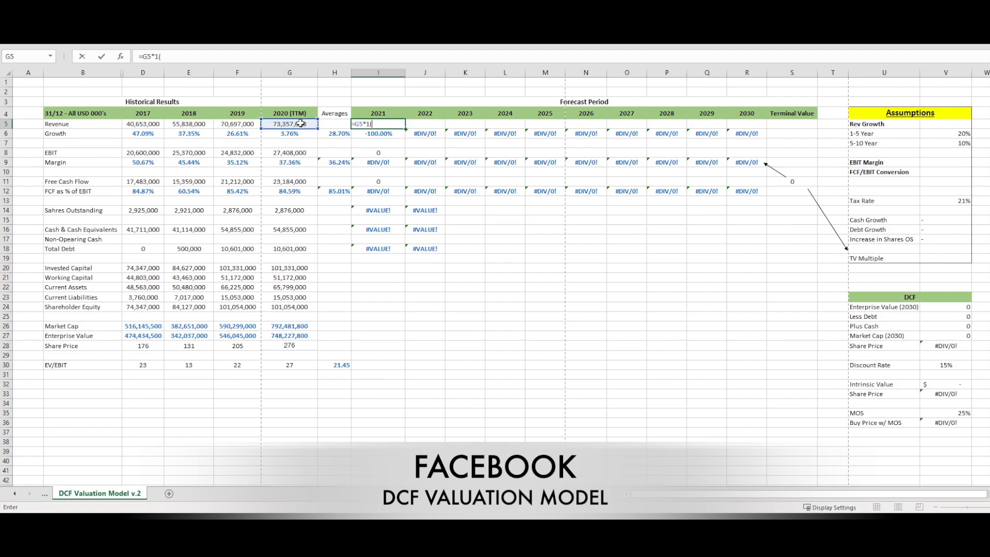
pyautogui.write('(1+')
pyautogui.click(959, 134)
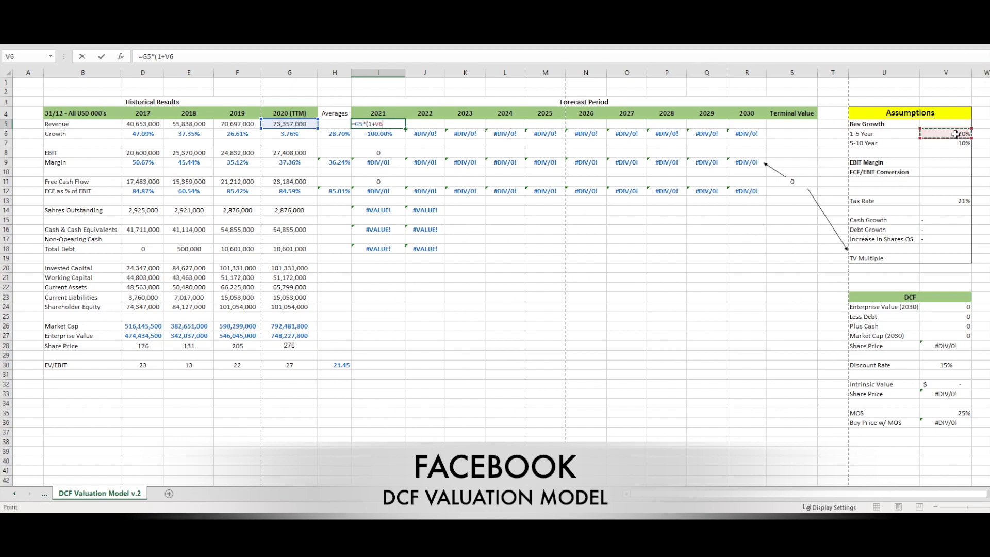
pyautogui.click(166, 58)
pyautogui.write('$')
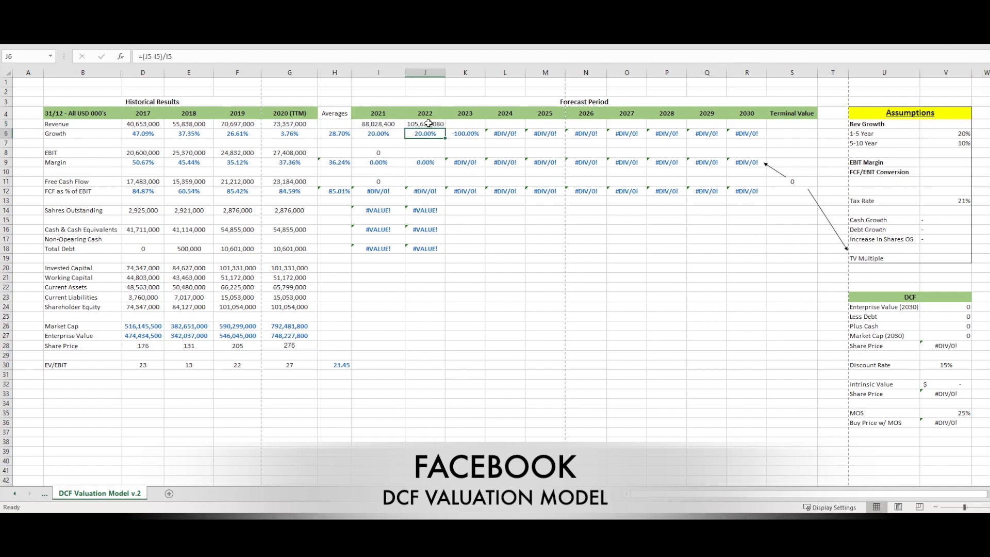
# Extend the 2022 revenue formula in J5 across the row through 2026 in N5.
pyautogui.click(427, 126)
pyautogui.moveTo(446, 128); pyautogui.dragTo(600, 128)
pyautogui.click(561, 125)
# Change the 2026 revenue formula in N5 to =M5*(1+$V$7) and fill it across through 2030 in R5.
pyautogui.doubleClick(588, 125)
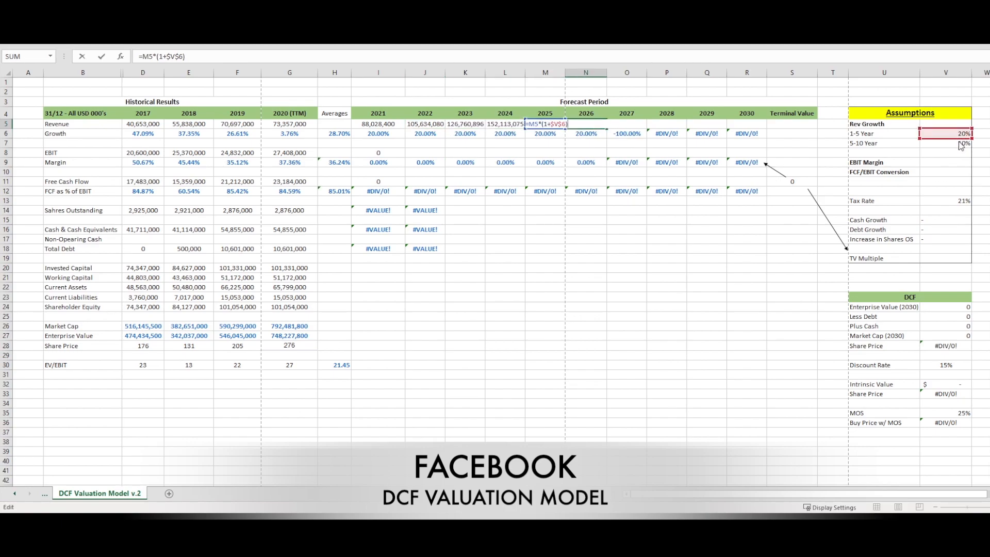
pyautogui.moveTo(961, 143); pyautogui.dragTo(961, 153)
pyautogui.press('Return')
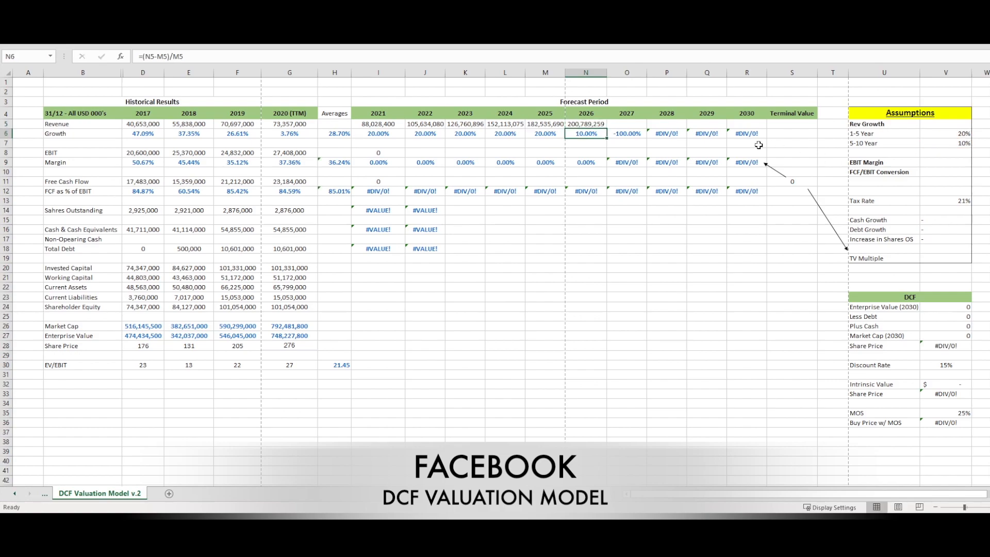
pyautogui.click(604, 124)
pyautogui.moveTo(606, 127); pyautogui.dragTo(751, 124)
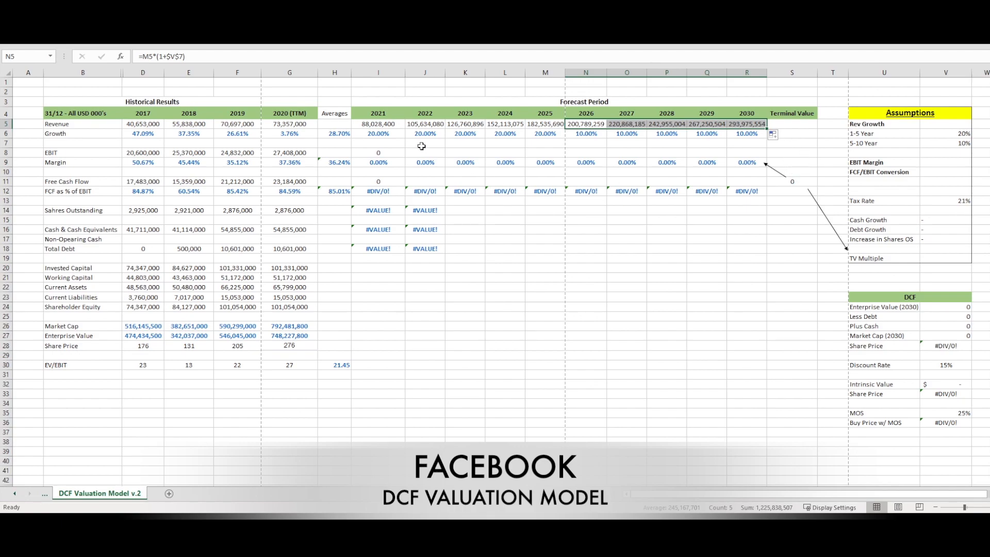
pyautogui.moveTo(381, 134); pyautogui.dragTo(747, 135)
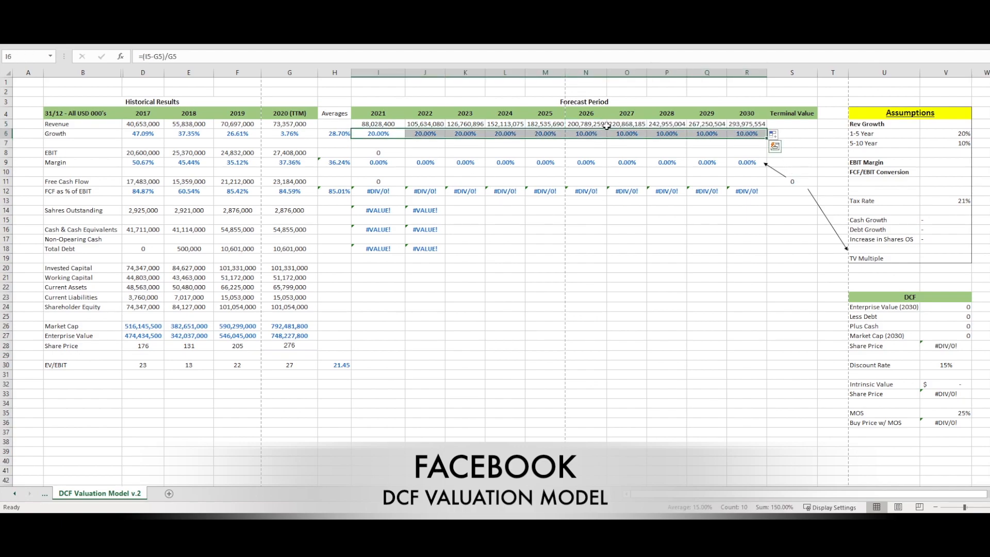
# Calculate 2021 EBIT in I8 as =I5*$V$9 and set the EBIT margin assumption in V9 to 35%.
pyautogui.click(380, 154)
pyautogui.write('=I5*$V$9')
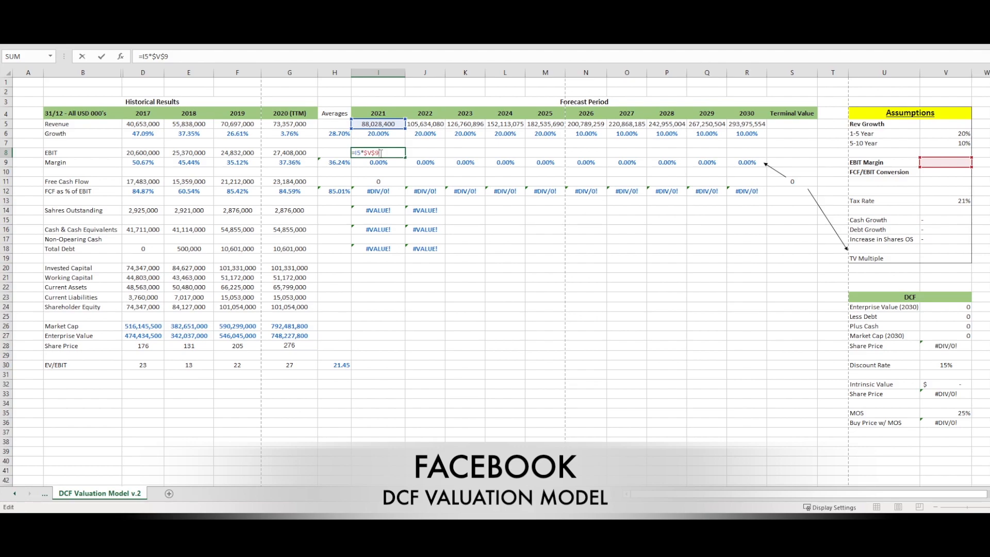
pyautogui.press('Return')
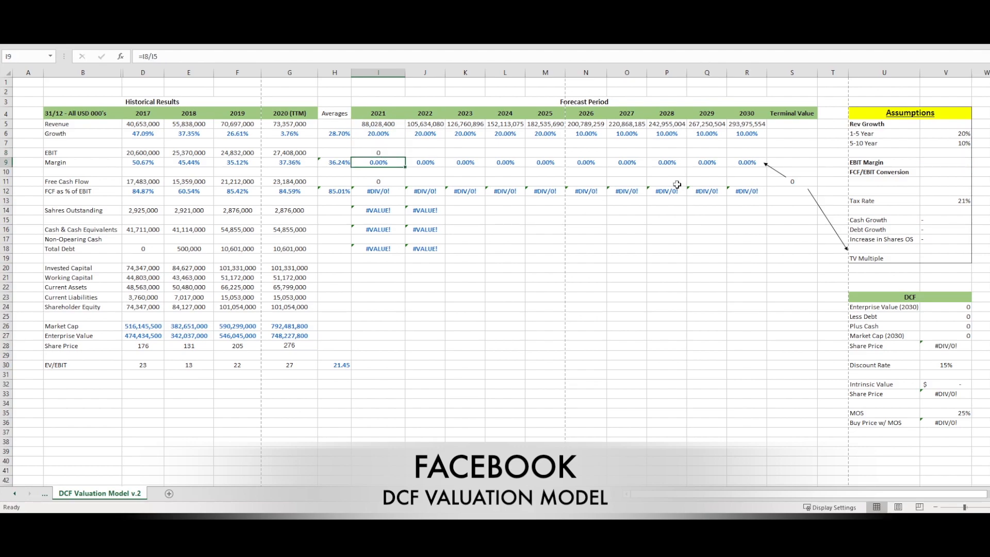
pyautogui.click(928, 162)
pyautogui.write('35%')
pyautogui.press('Return')
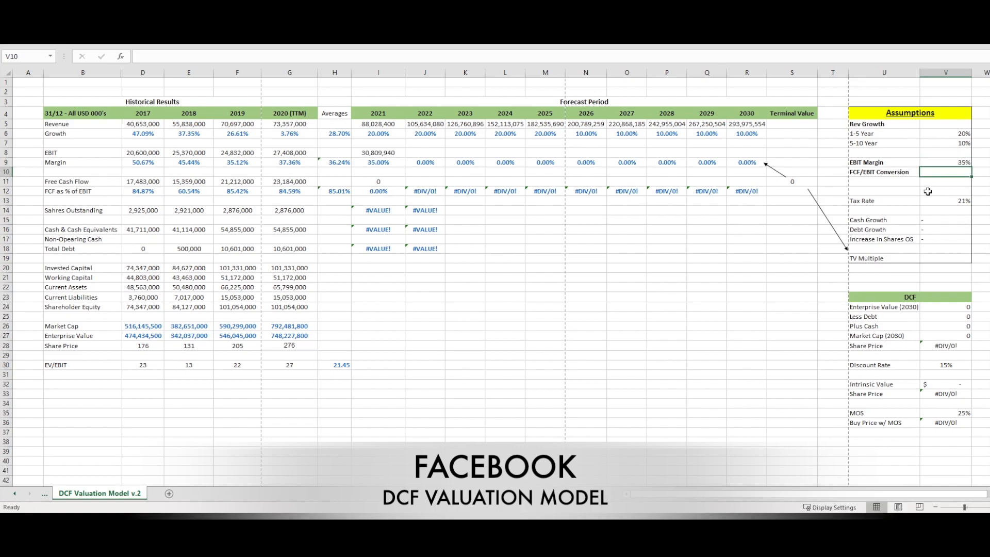
# Fill the 2021 EBIT formula from I8 across through 2030 in R8 and check the forecast margins.
pyautogui.click(395, 153)
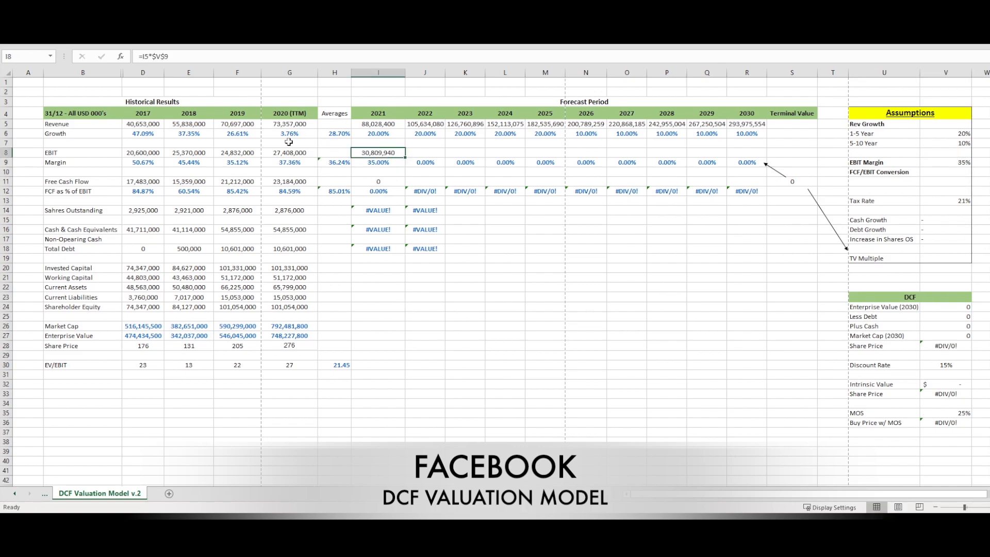
pyautogui.moveTo(405, 158); pyautogui.dragTo(756, 165)
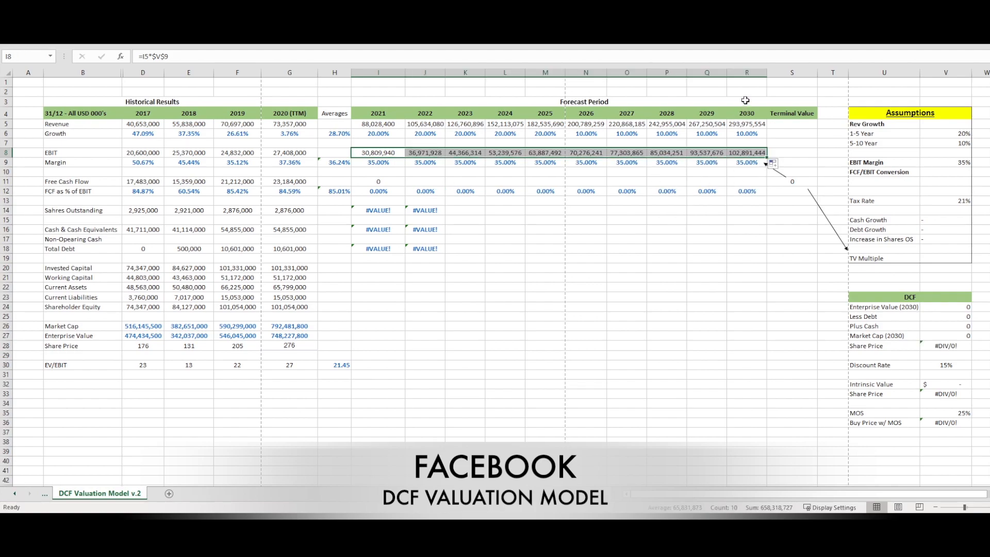
pyautogui.click(754, 153)
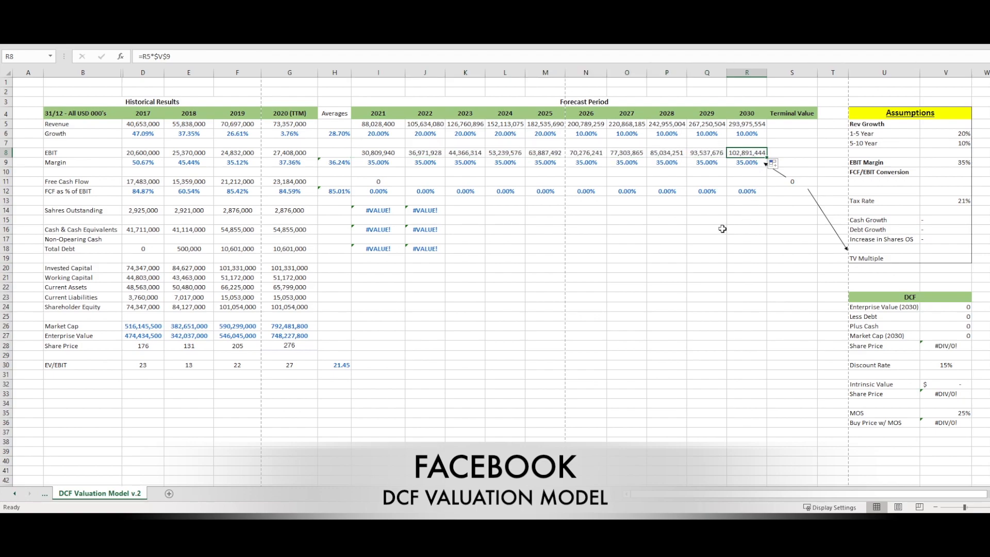
pyautogui.click(379, 180)
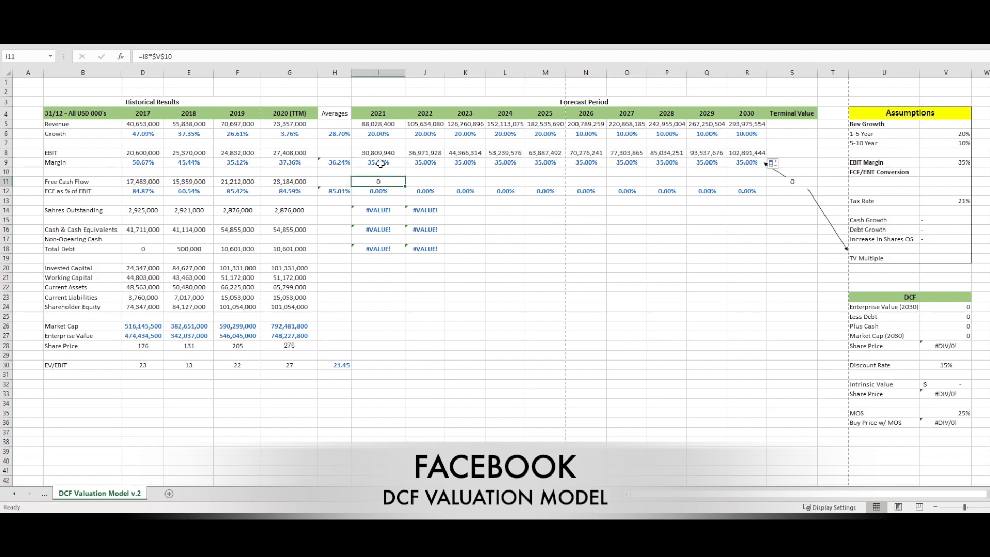
pyautogui.moveTo(380, 163); pyautogui.dragTo(753, 164)
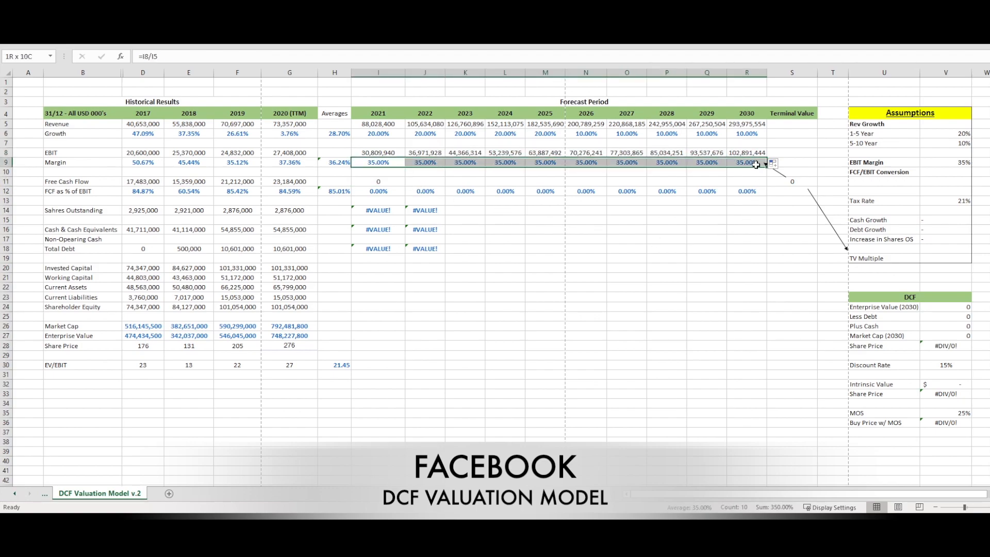
# Check the 2021 free cash flow formula in I11 and set the FCF/EBIT conversion assumption in V10 to 85%.
pyautogui.click(385, 181)
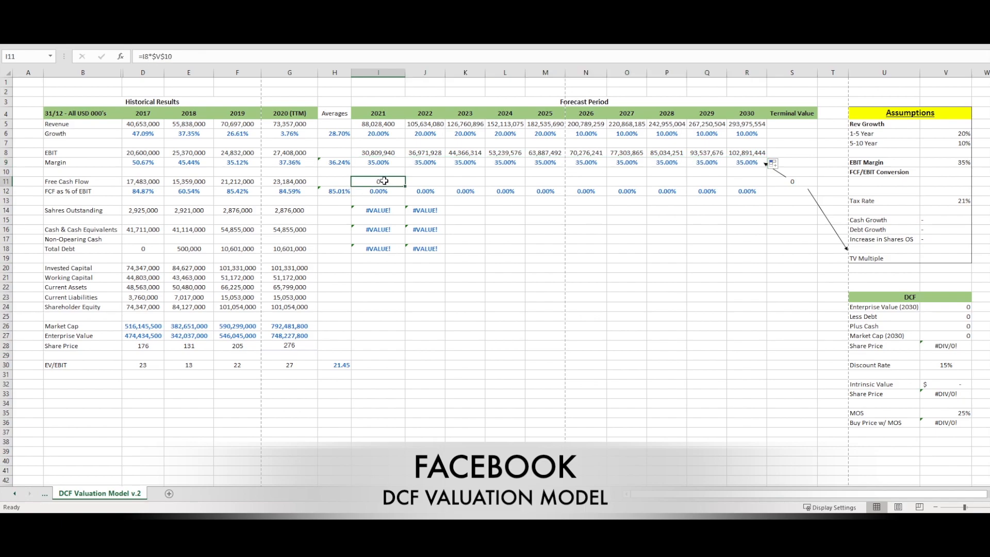
pyautogui.doubleClick(385, 180)
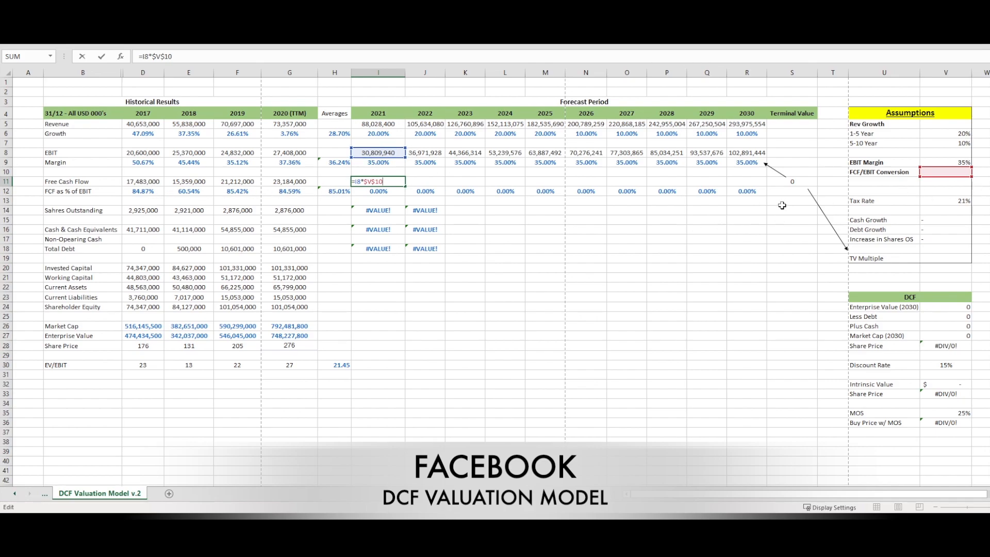
pyautogui.press('Return')
pyautogui.click(954, 175)
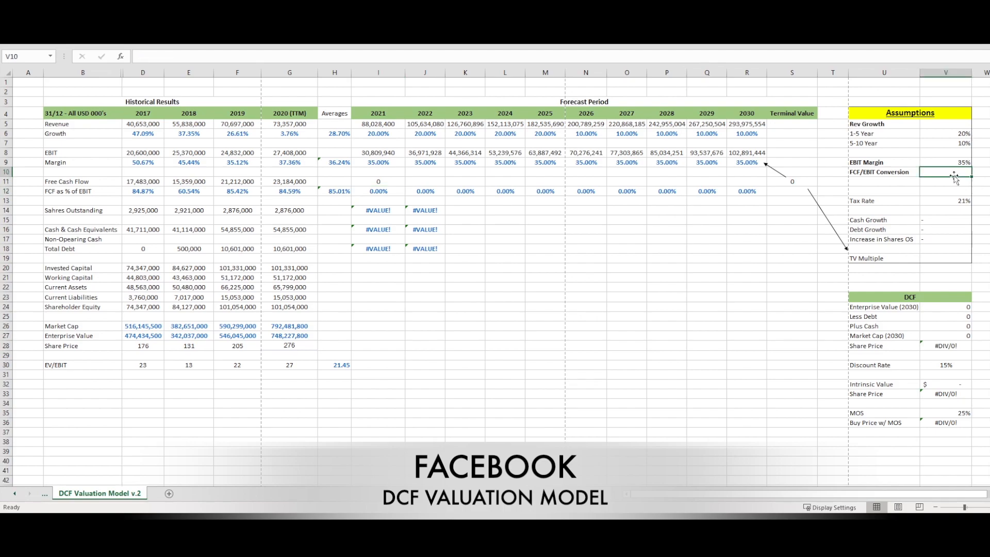
pyautogui.write('85%')
pyautogui.press('Return')
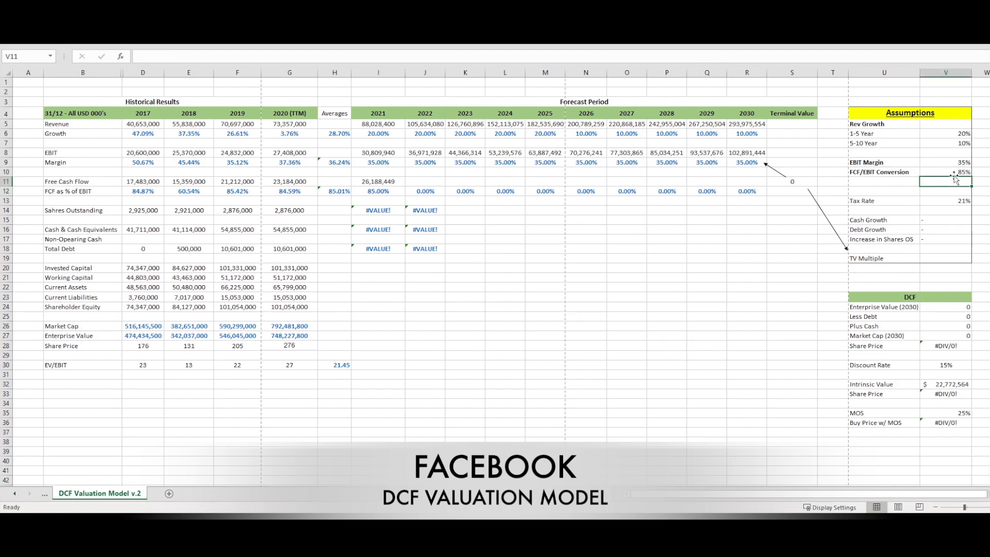
# Fill the 2021 free cash flow formula from I11 across through 2030 in R11.
pyautogui.click(392, 181)
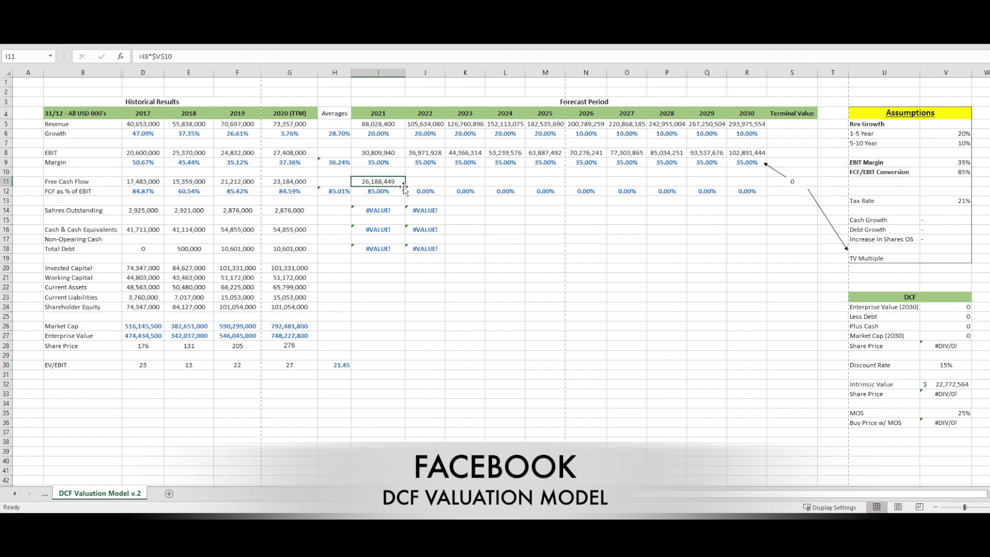
pyautogui.moveTo(406, 186); pyautogui.dragTo(754, 185)
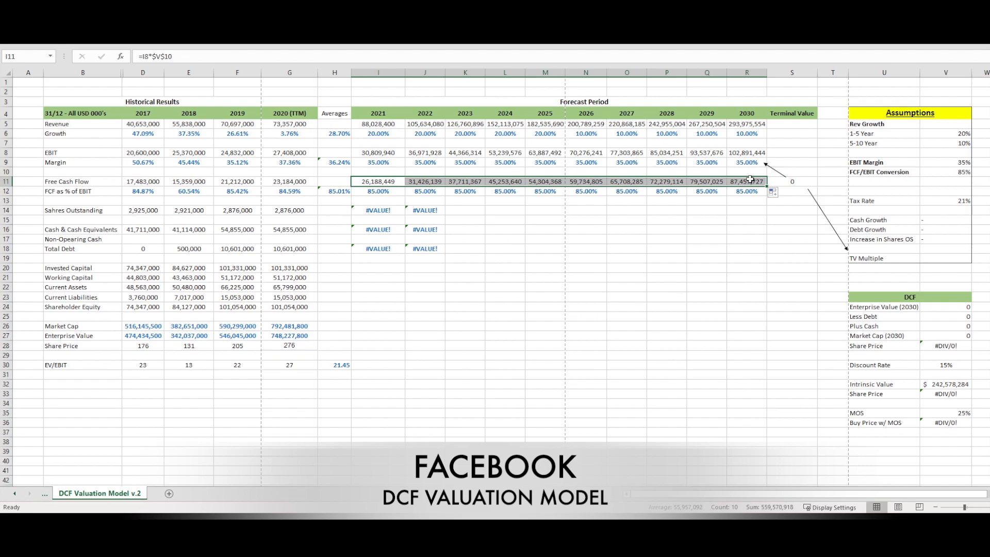
pyautogui.click(545, 212)
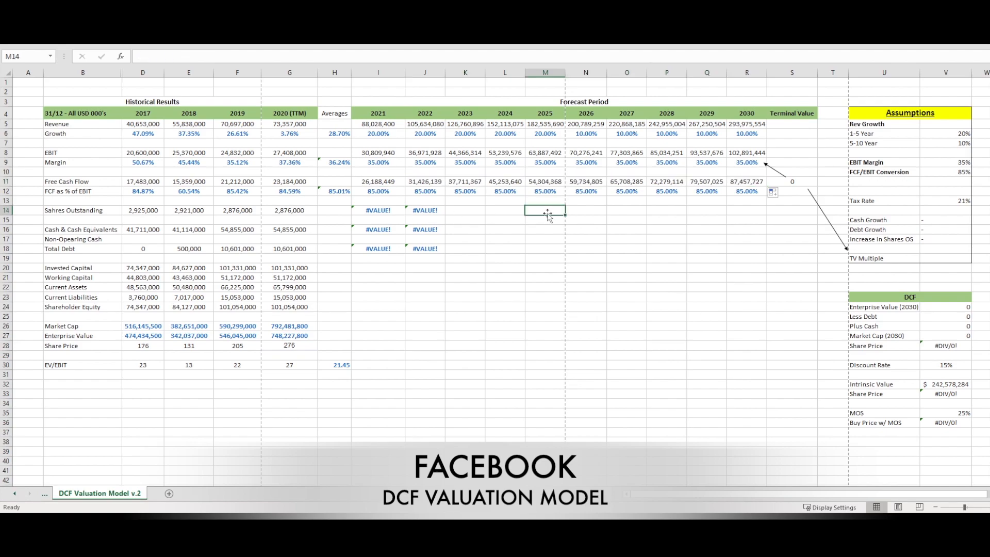
# Check the 2021 shares outstanding formula in I14 and set the Increase in Shares OS assumption in V17 to 0%.
pyautogui.click(745, 184)
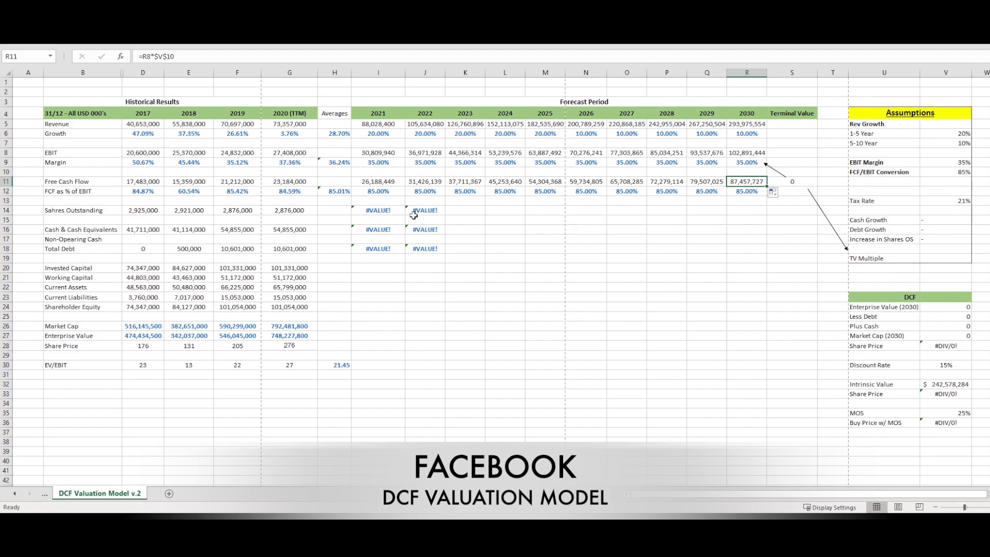
pyautogui.click(395, 212)
pyautogui.doubleClick(394, 212)
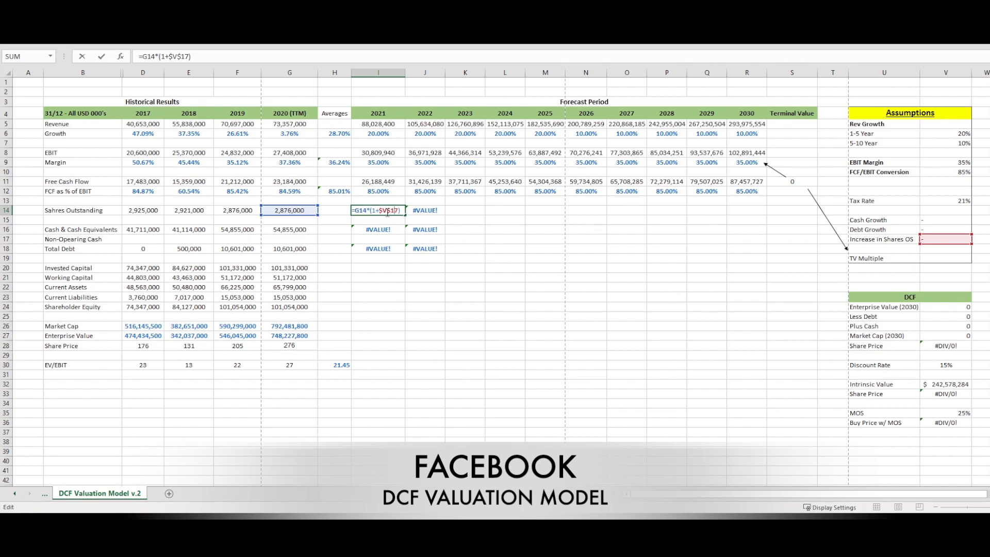
pyautogui.press('Return')
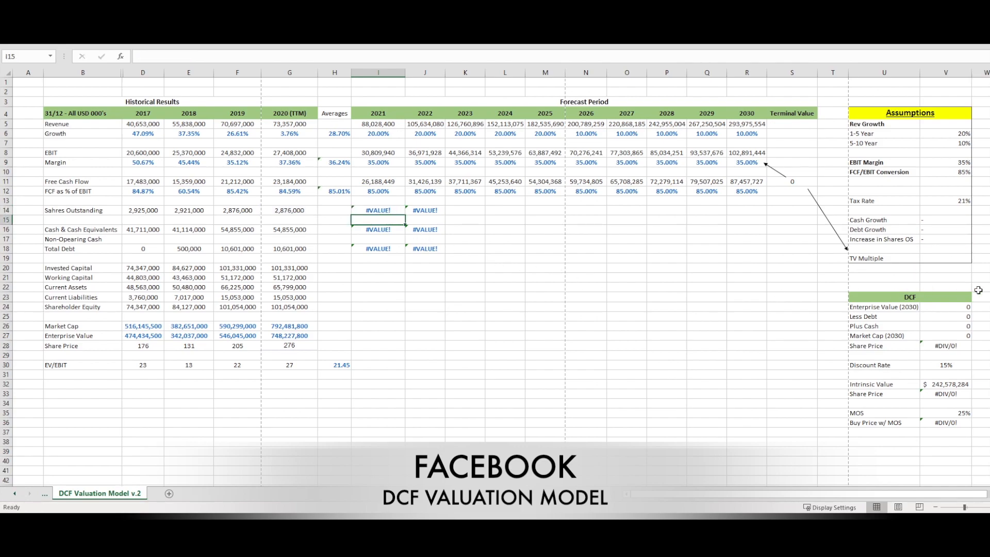
pyautogui.click(963, 240)
pyautogui.write('0')
pyautogui.press('Return')
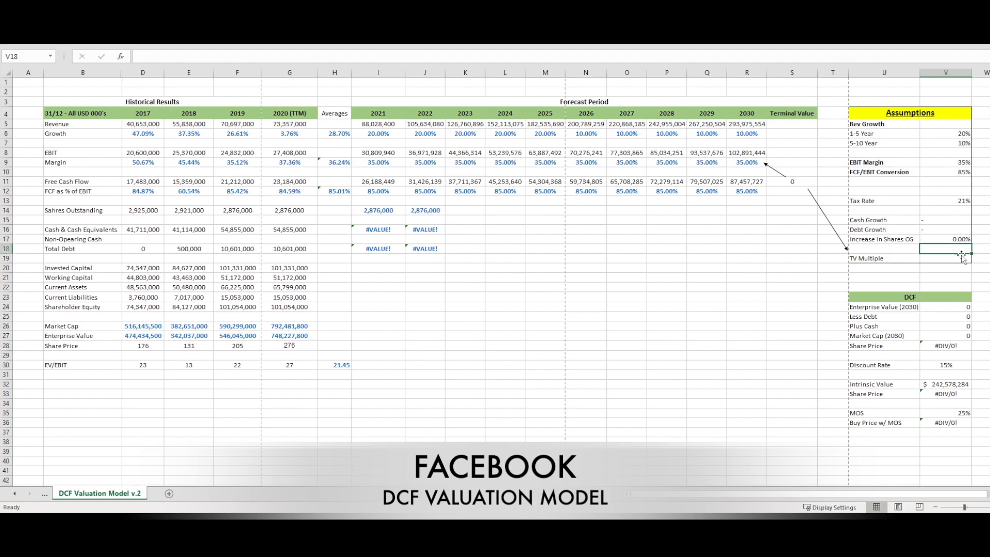
# Fill the 2022 shares outstanding formula from J14 across through 2030 in R14.
pyautogui.click(400, 213)
pyautogui.click(418, 212)
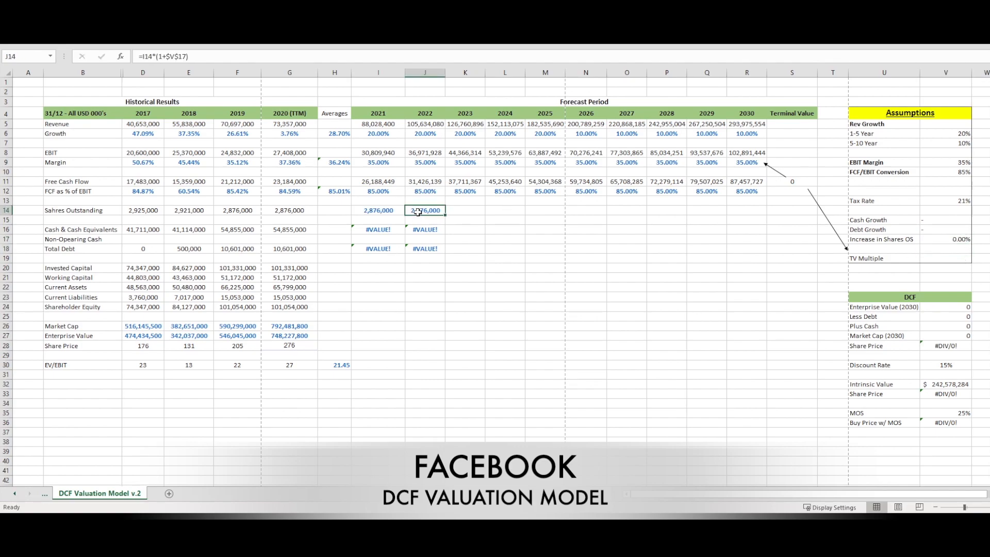
pyautogui.moveTo(447, 217); pyautogui.dragTo(758, 211)
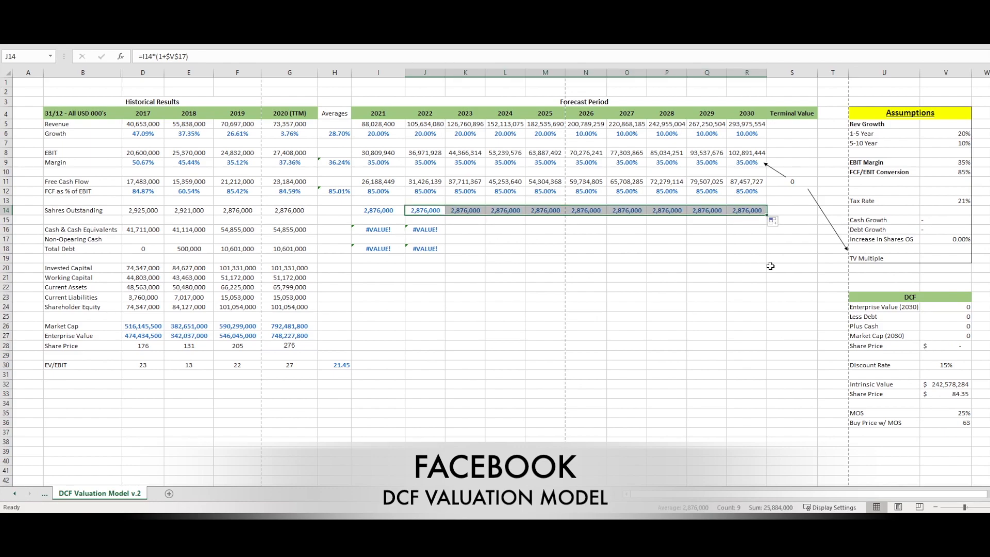
pyautogui.click(739, 238)
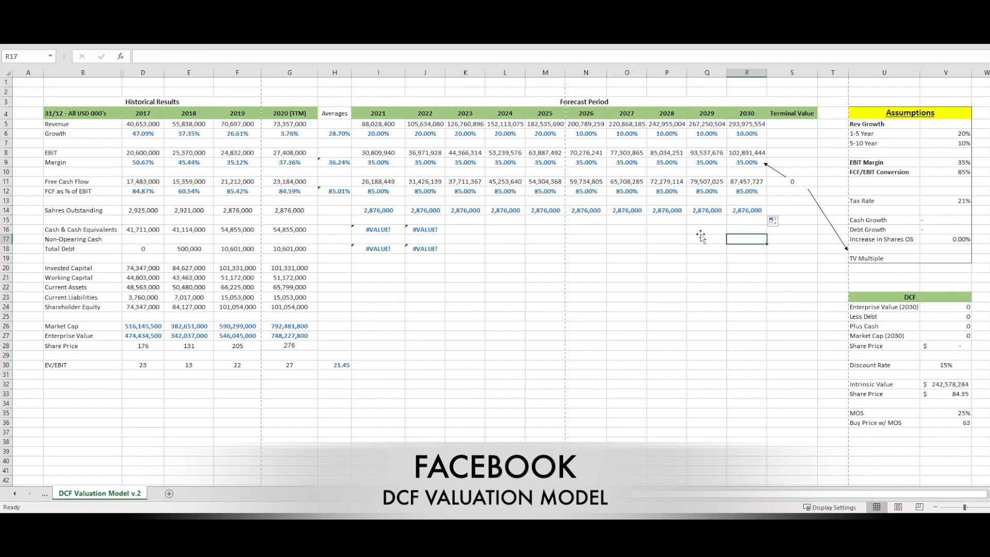
# Check the 2021 cash and cash equivalents formula in I16 and set the Cash Growth assumption in V15 to 10%.
pyautogui.doubleClick(388, 232)
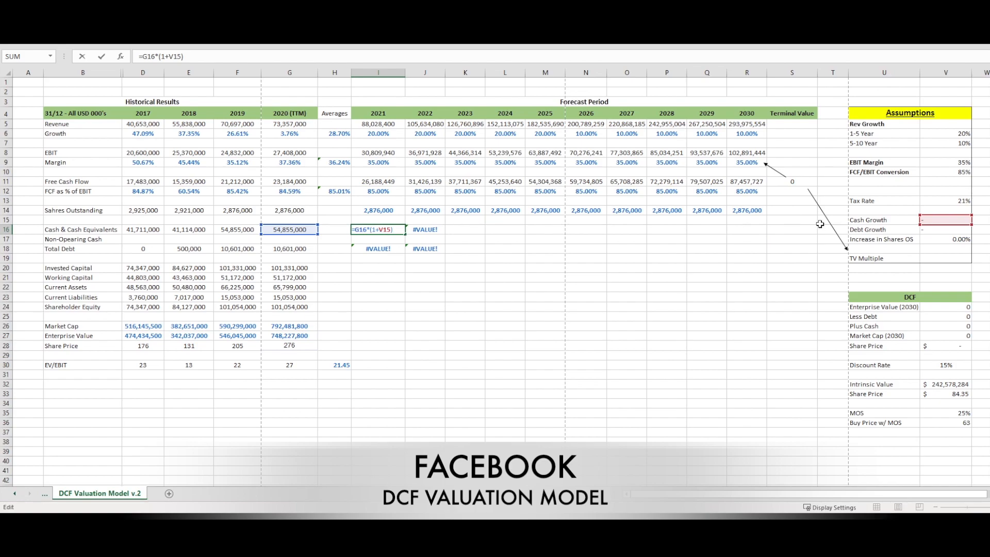
pyautogui.click(954, 222)
pyautogui.write('10%')
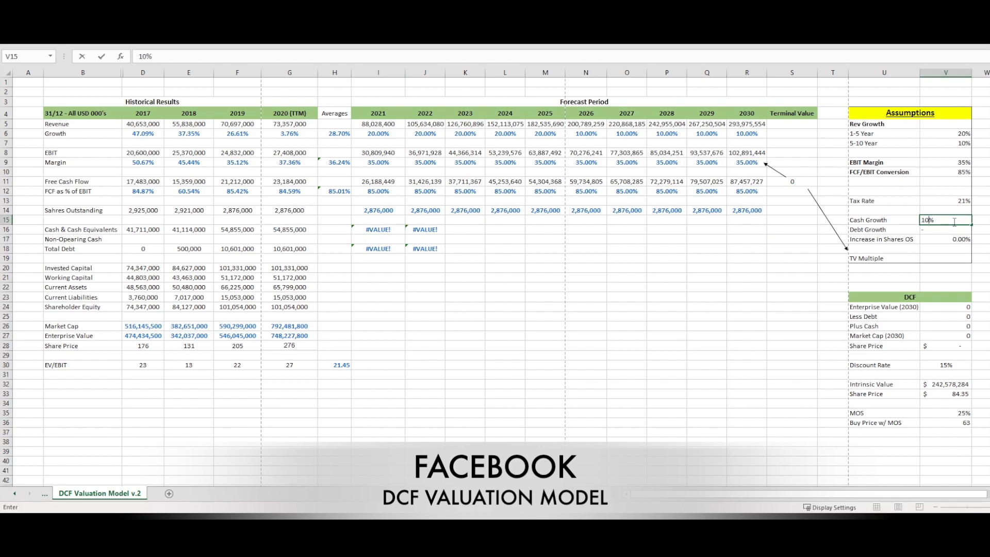
pyautogui.press('Return')
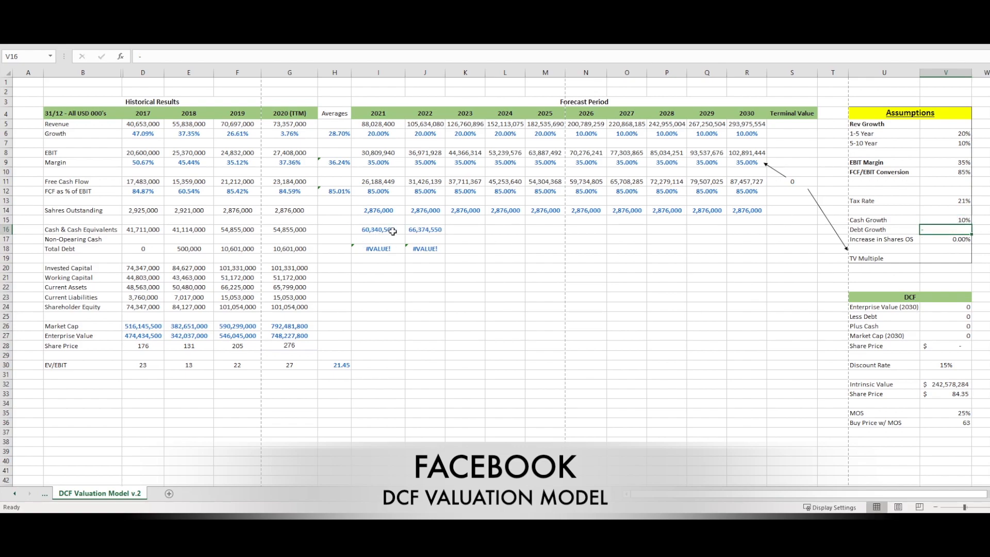
# Fill the 2022 cash and cash equivalents formula from J16 across through 2030 in R16 and check the 2030 cash figures.
pyautogui.click(423, 229)
pyautogui.moveTo(446, 234); pyautogui.dragTo(770, 233)
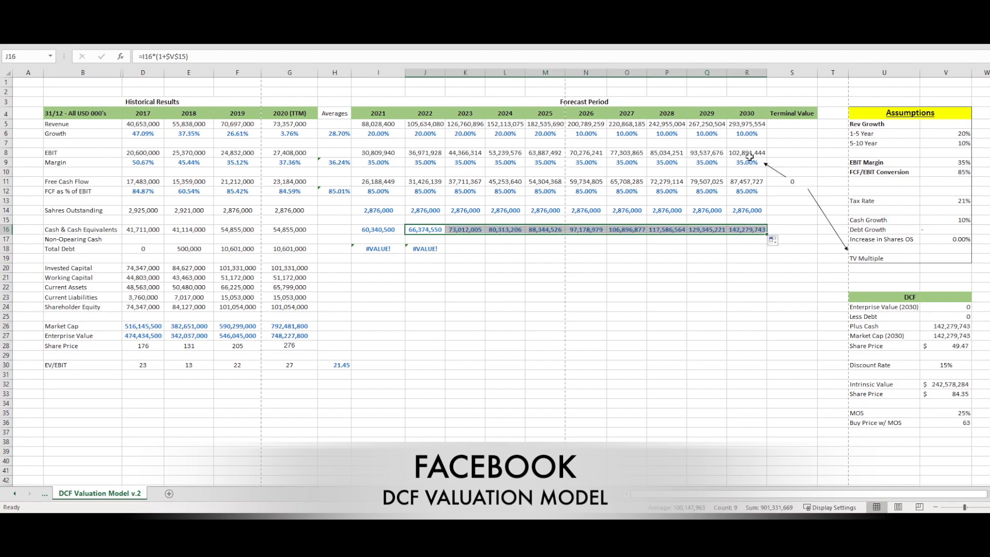
pyautogui.click(374, 248)
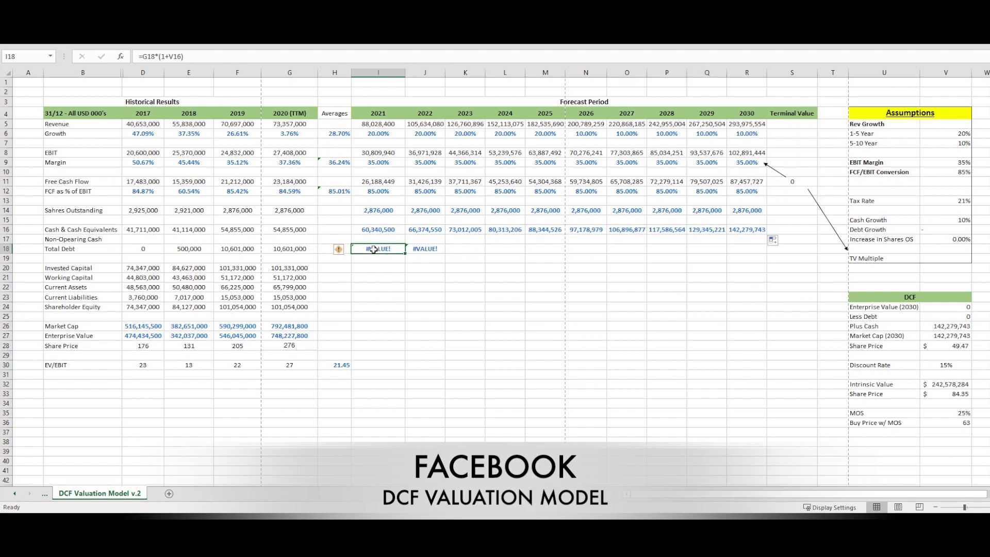
pyautogui.click(749, 181)
pyautogui.click(751, 232)
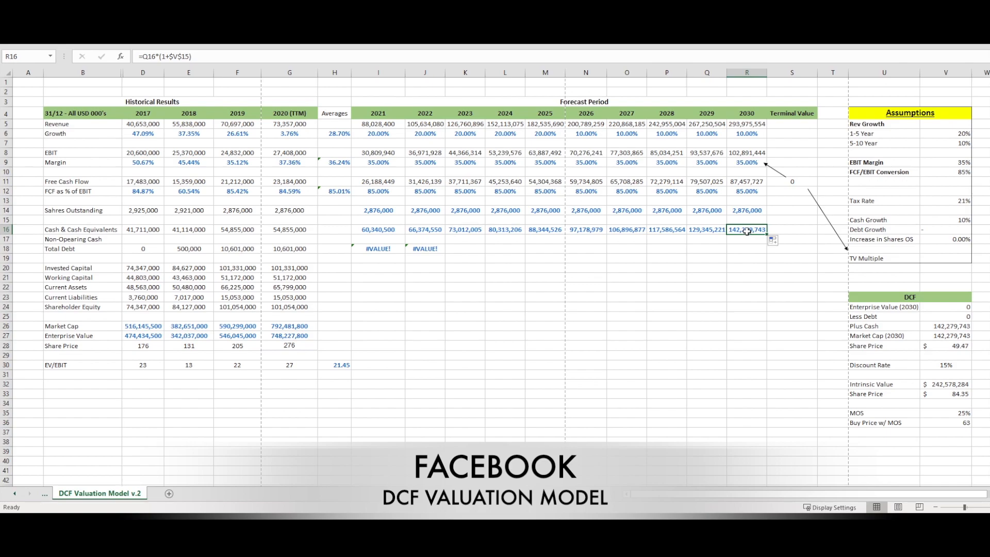
# Check the 2021 total debt formula in I18 and set the Debt Growth assumption in V16 to 5%.
pyautogui.click(382, 250)
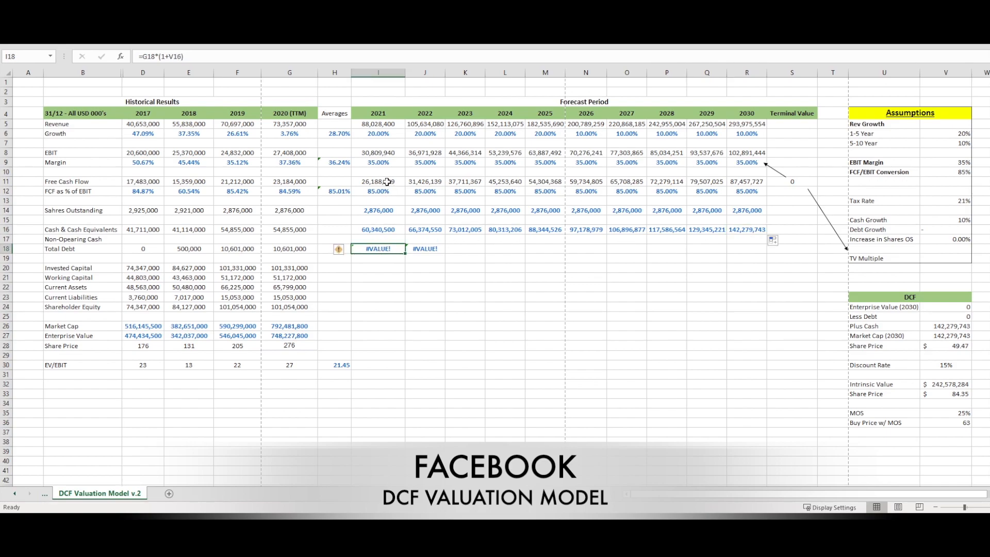
pyautogui.doubleClick(378, 248)
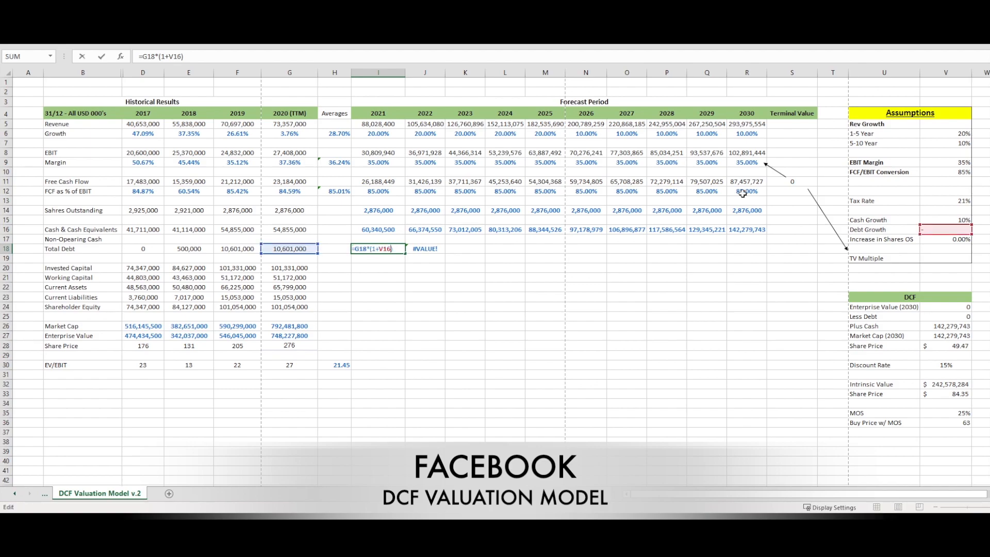
pyautogui.press('Return')
pyautogui.click(941, 227)
pyautogui.write('5%')
pyautogui.press('Return')
# Fill the 2022 total debt formula from J18 across through 2030 in R18.
pyautogui.click(423, 248)
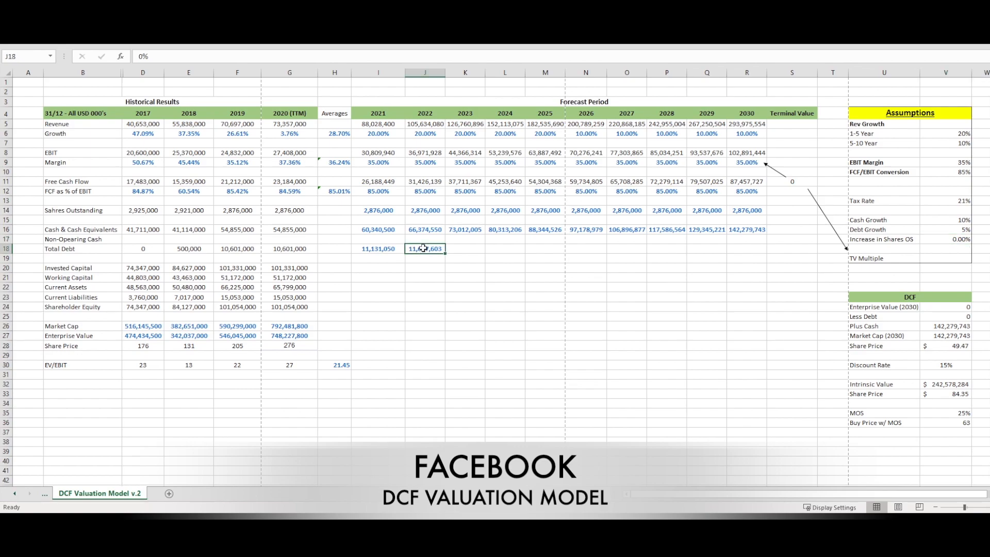
pyautogui.moveTo(445, 253); pyautogui.dragTo(750, 251)
pyautogui.click(636, 336)
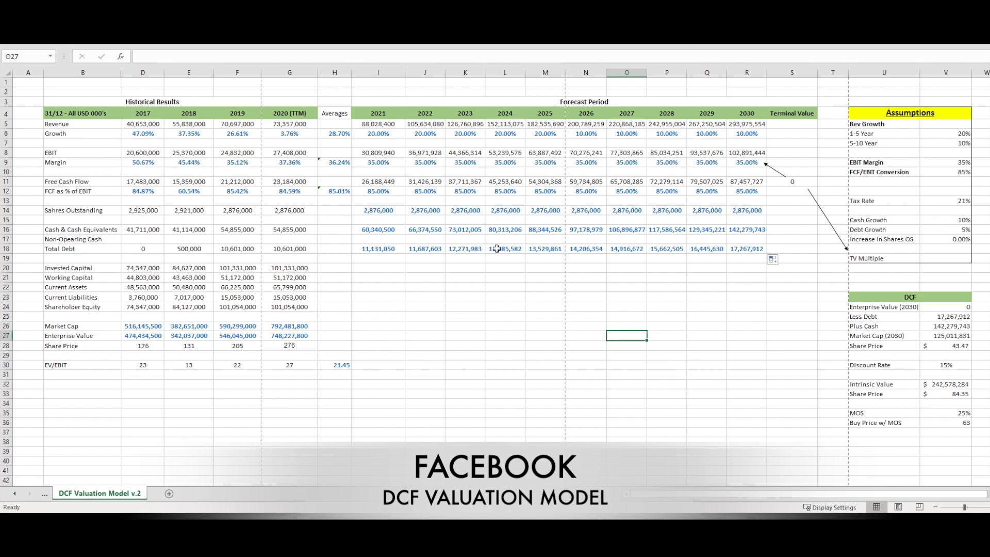
# Review the free cash flow forecast and the terminal value formula in S11, and set the TV Multiple in V19 to 20.
pyautogui.moveTo(381, 181); pyautogui.dragTo(745, 179)
pyautogui.click(779, 183)
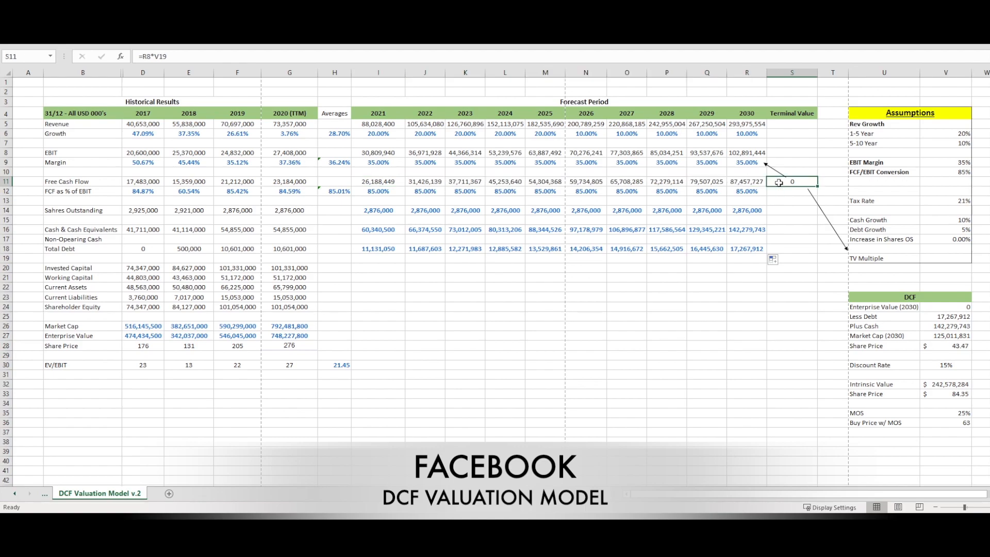
pyautogui.doubleClick(779, 183)
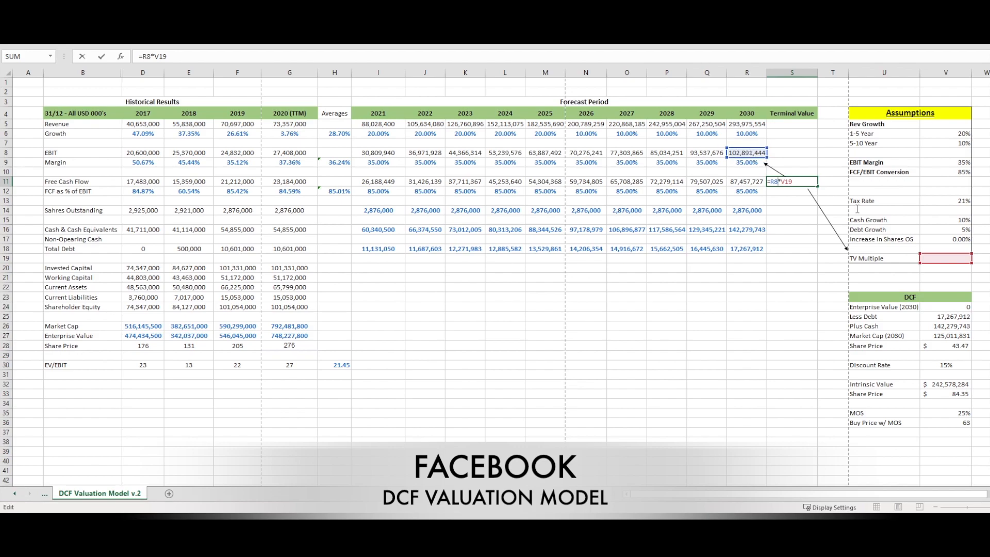
pyautogui.press('Return')
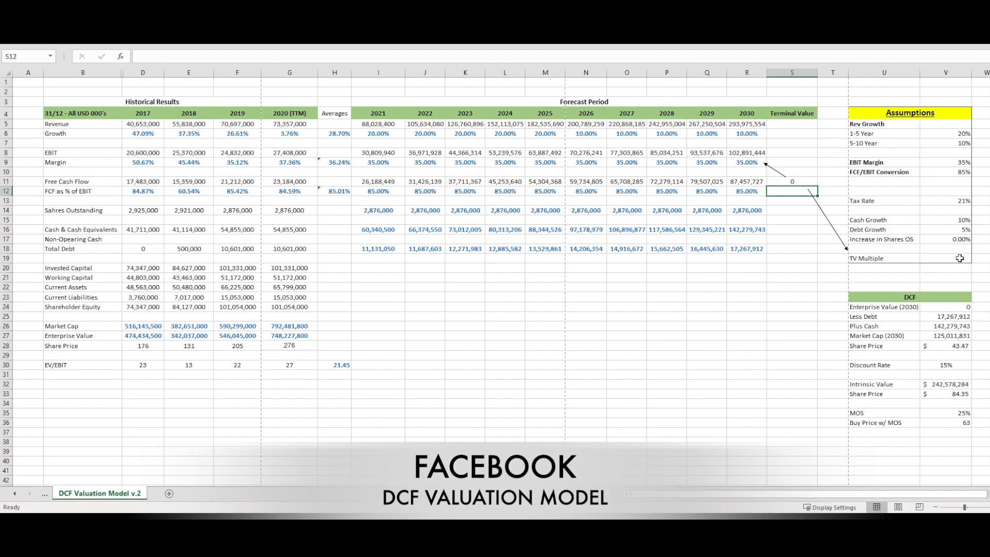
pyautogui.click(959, 258)
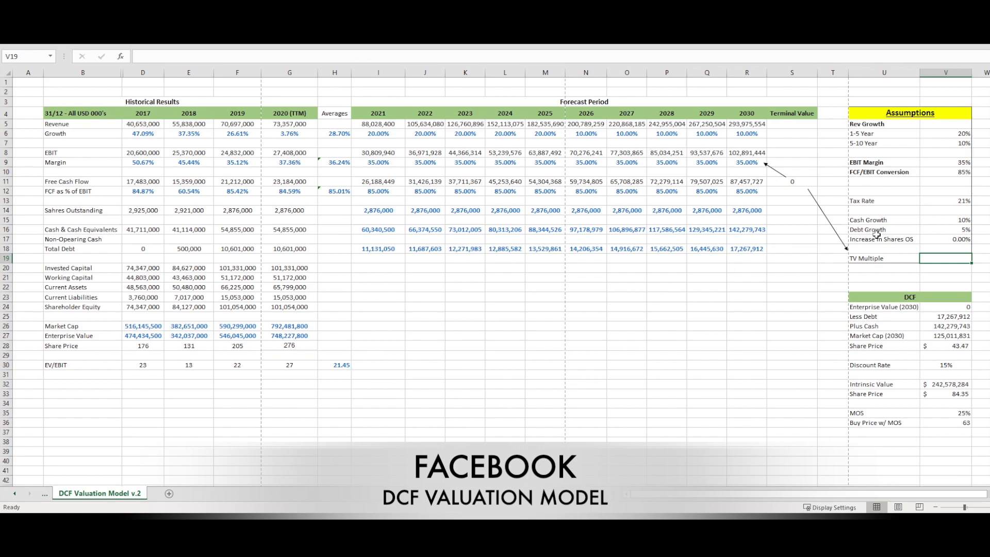
pyautogui.write('20')
pyautogui.press('Return')
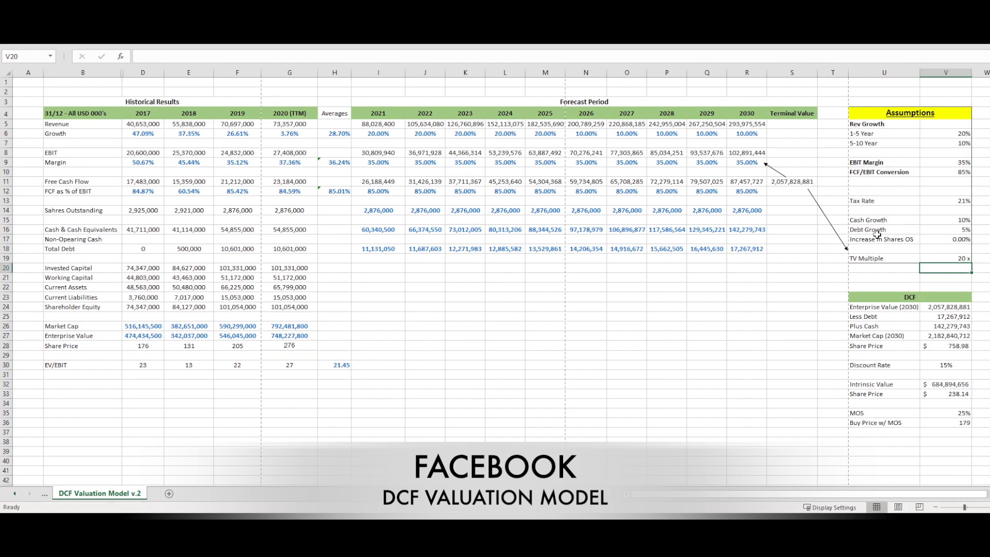
# Examine the terminal value in S11 and the cells its formula refers to.
pyautogui.click(954, 290)
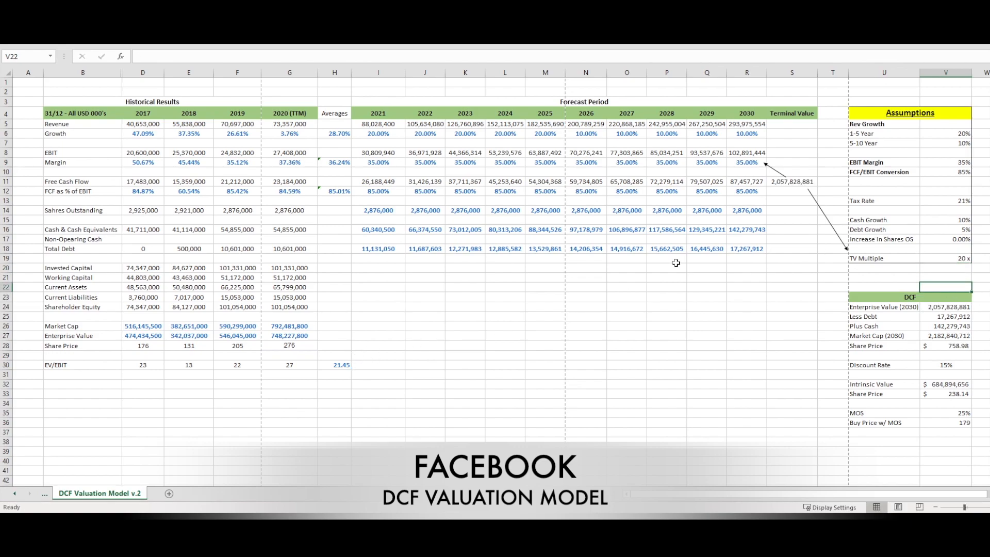
pyautogui.click(792, 182)
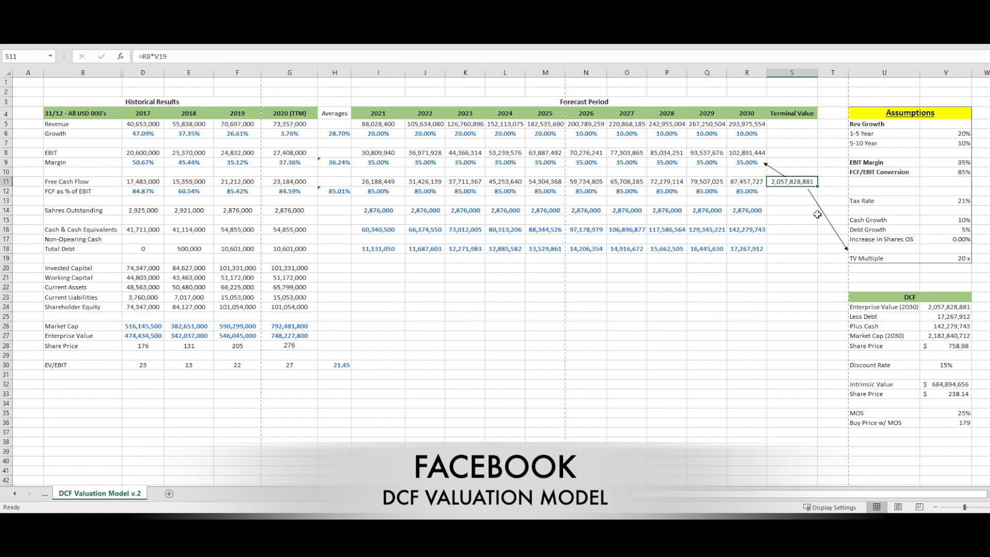
pyautogui.click(790, 208)
pyautogui.click(802, 184)
pyautogui.doubleClick(802, 183)
pyautogui.press('Return')
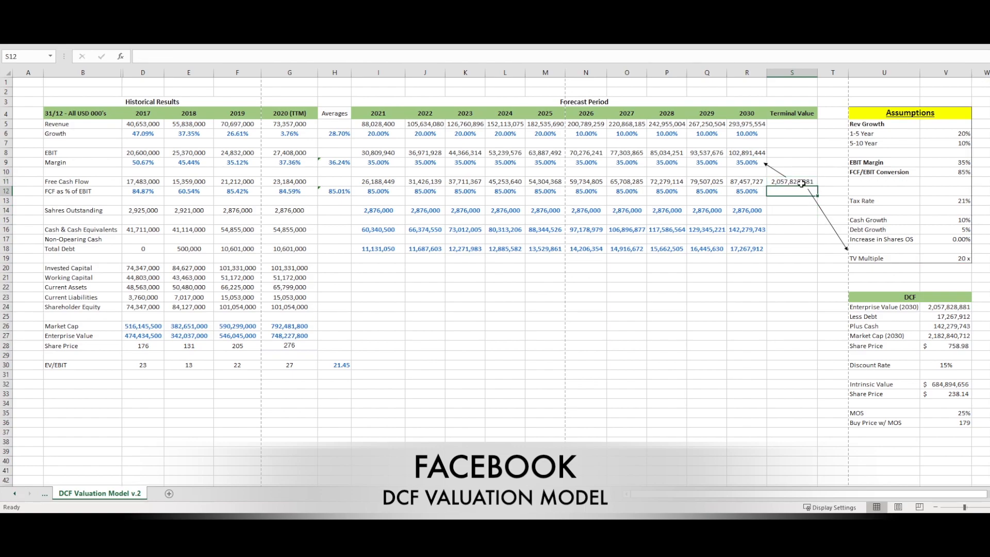
pyautogui.click(802, 183)
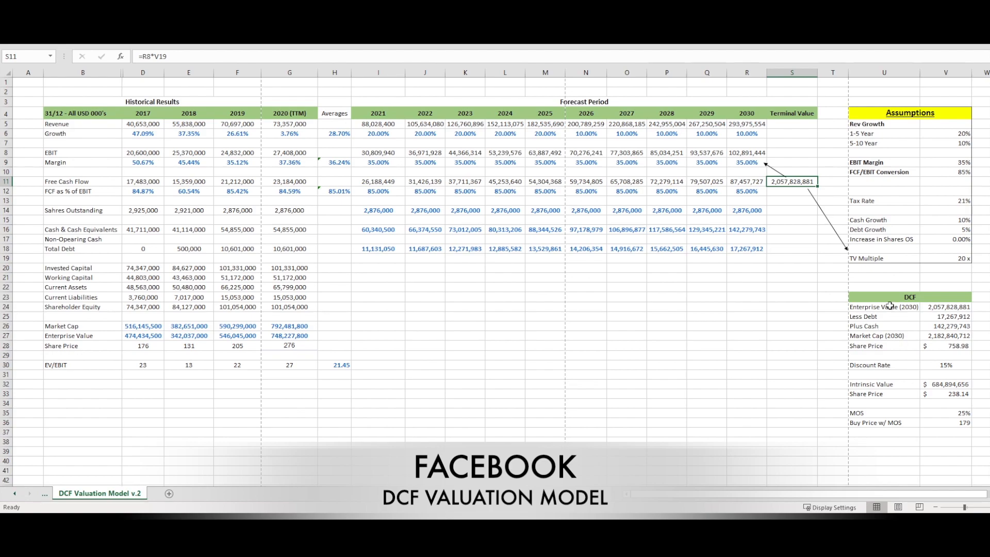
# Review the DCF block in U23:V36 and check the Enterprise Value (2030) formula in V24.
pyautogui.moveTo(877, 298); pyautogui.dragTo(921, 403)
pyautogui.keyDown('shift'); pyautogui.click(931, 422); pyautogui.keyUp('shift')
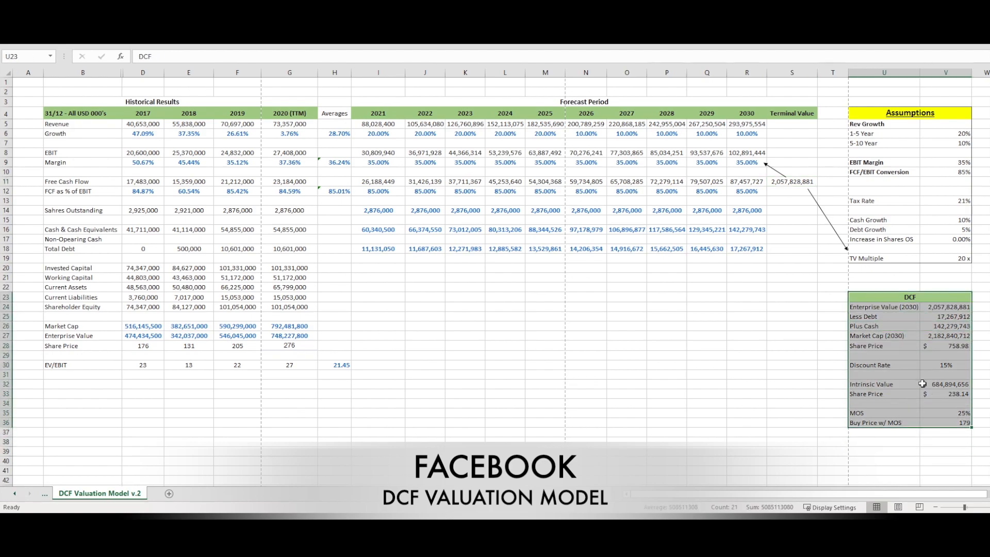
pyautogui.click(885, 306)
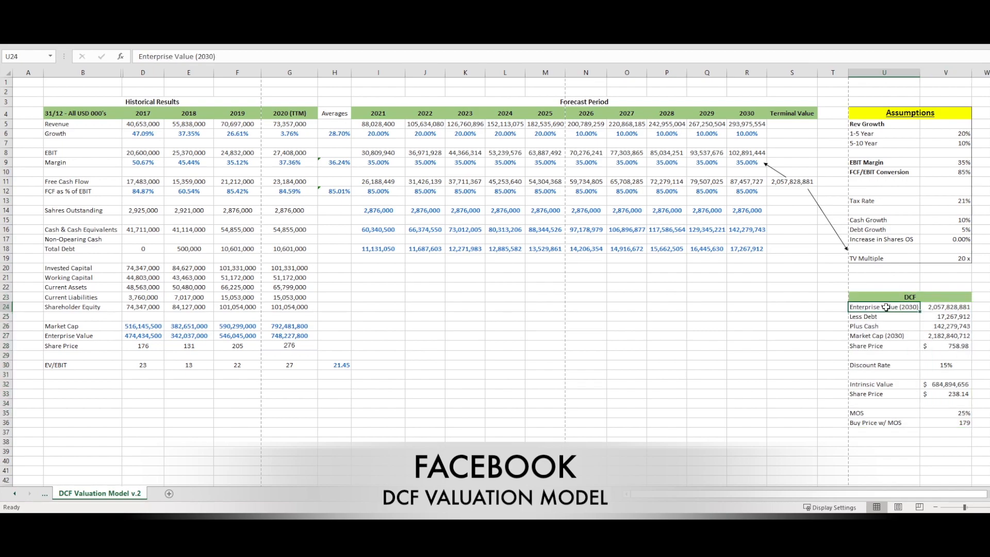
pyautogui.click(948, 306)
pyautogui.write('=S11')
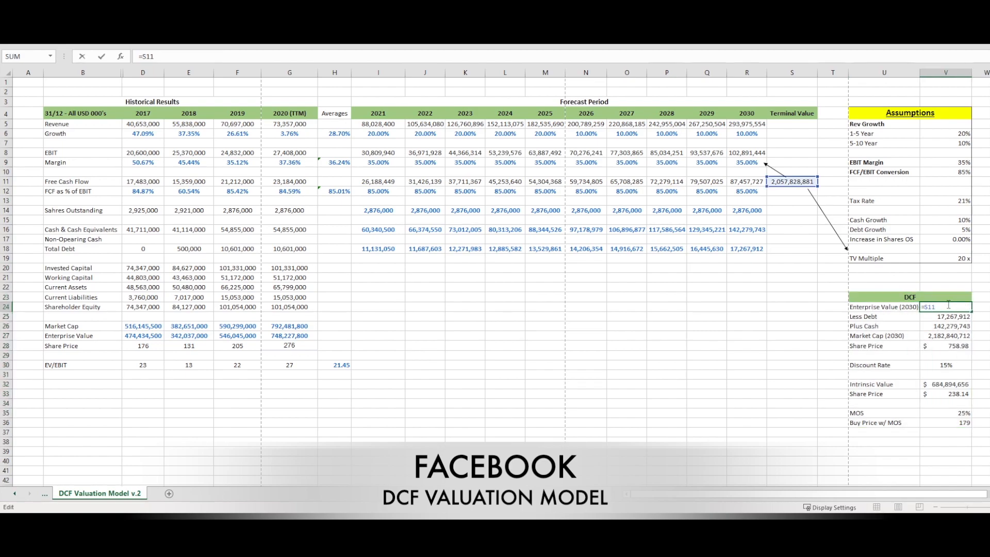
pyautogui.press('Return')
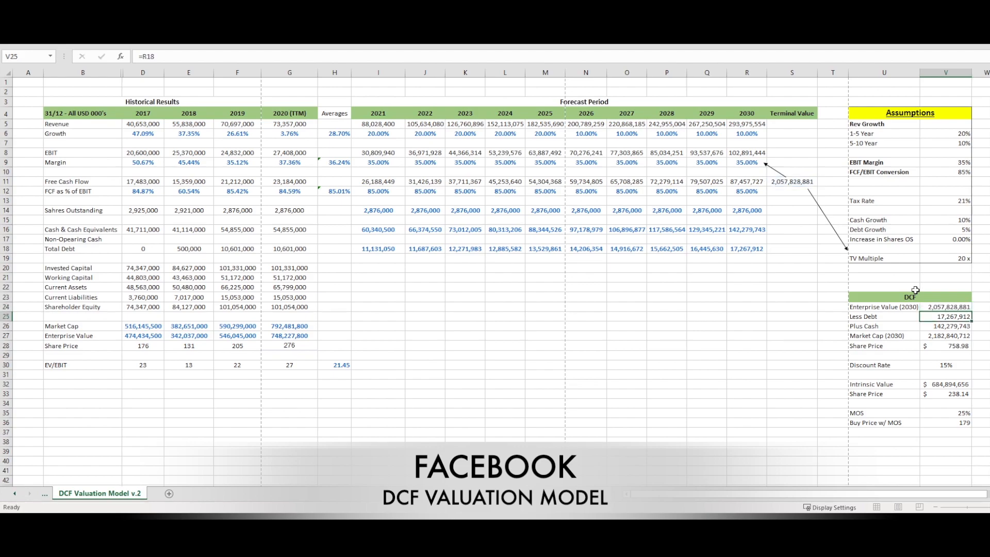
# Check the formulas for Less Debt in V25, Plus Cash in V26 and Market Cap (2030) in V27.
pyautogui.doubleClick(961, 317)
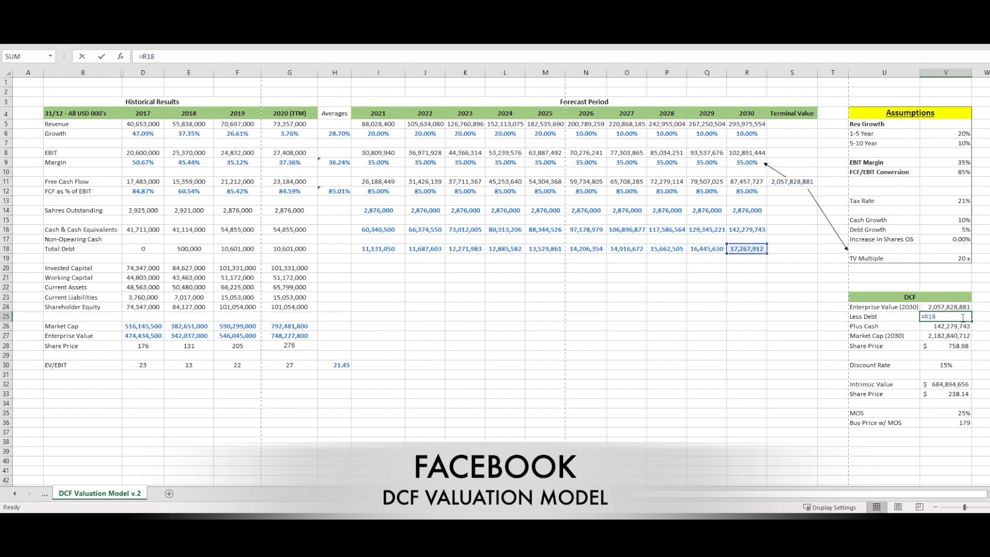
pyautogui.press('Return')
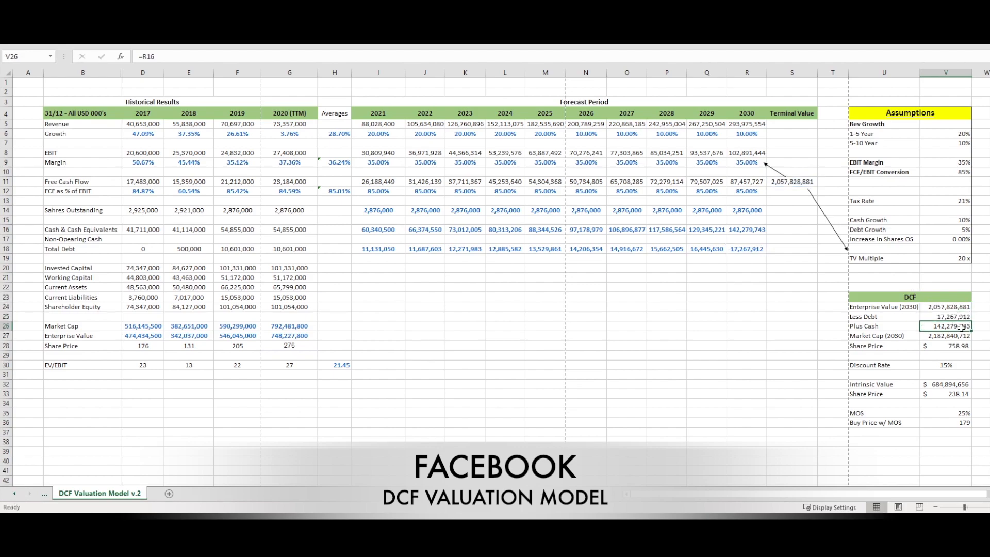
pyautogui.doubleClick(961, 327)
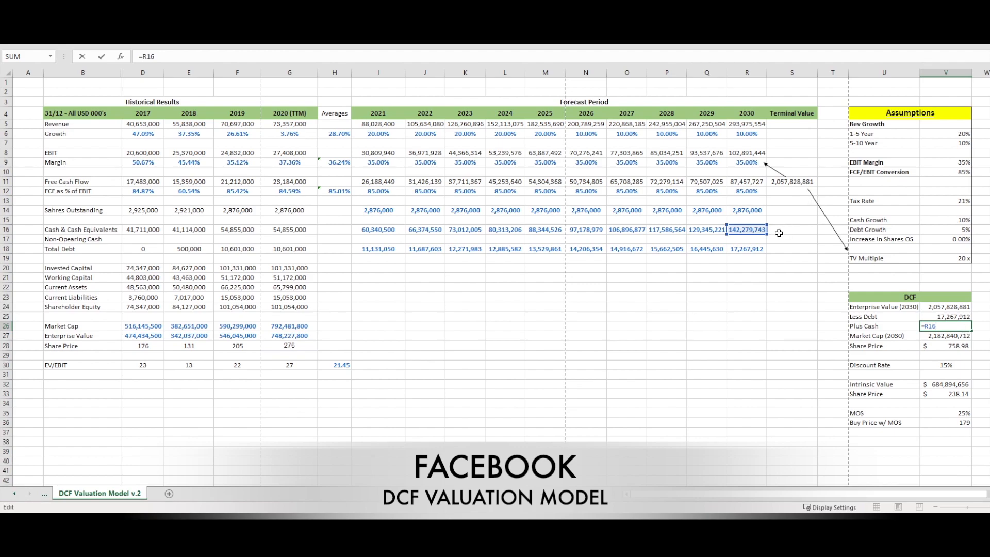
pyautogui.press('Return')
pyautogui.doubleClick(957, 335)
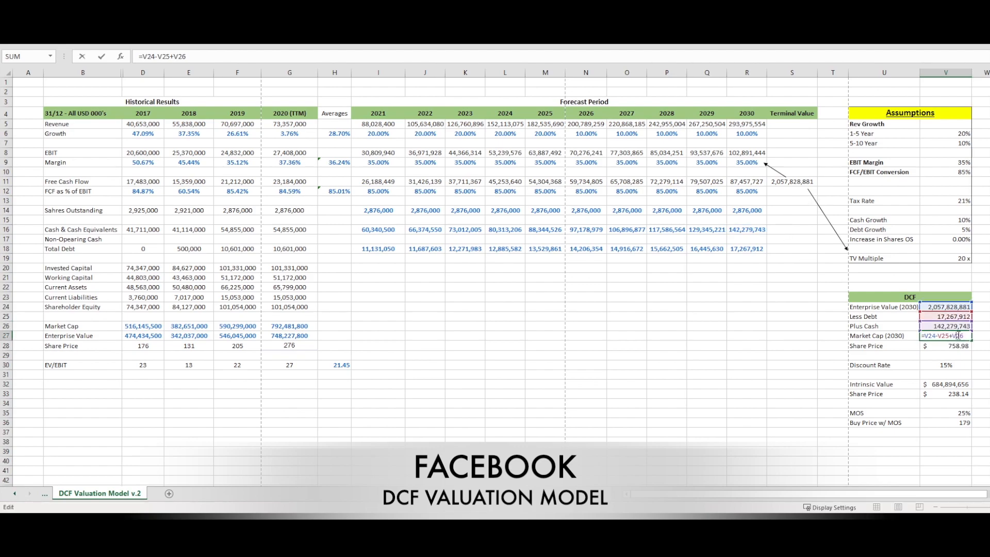
pyautogui.press('Return')
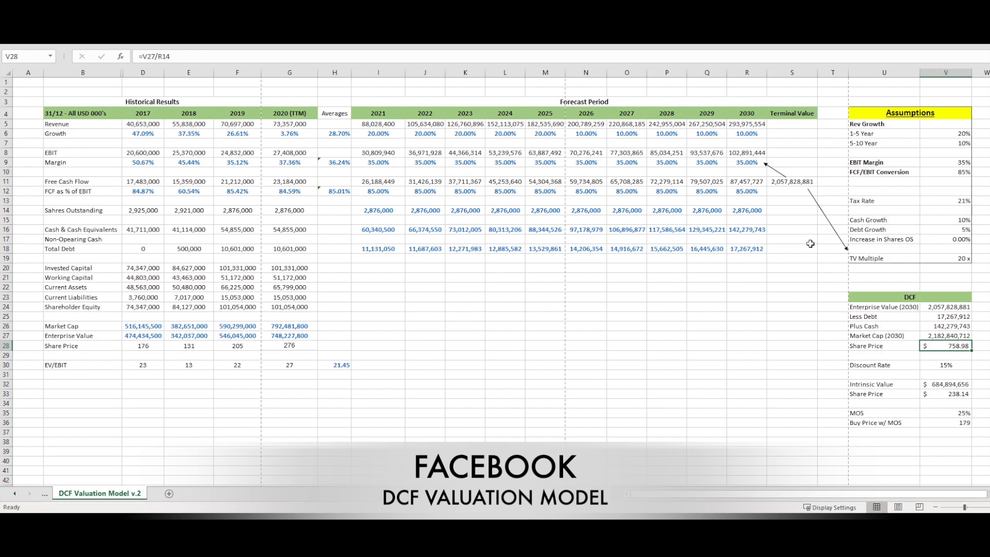
# Check the 2030 Share Price formula in V28 and the cells it refers to.
pyautogui.doubleClick(962, 346)
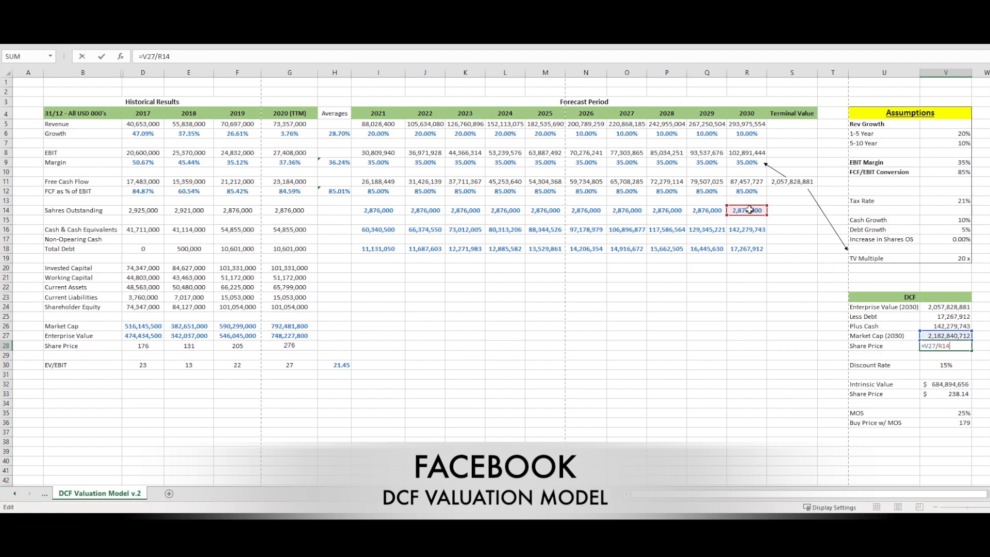
pyautogui.press('Return')
pyautogui.click(959, 346)
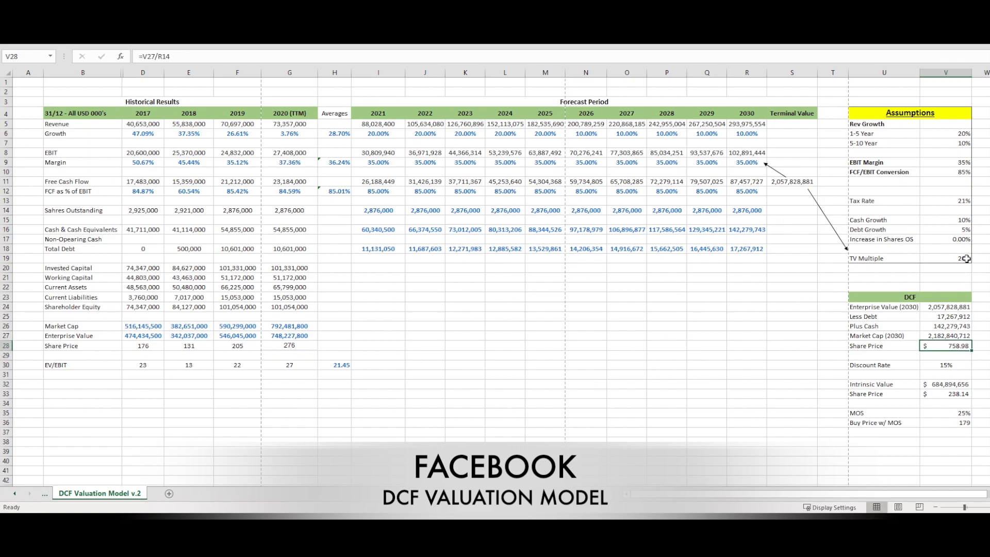
# Set Increase in Shares OS in V17 to 1.5% and check its effect on the 2030 share price in V28.
pyautogui.click(963, 237)
pyautogui.write('1.5')
pyautogui.press('Return')
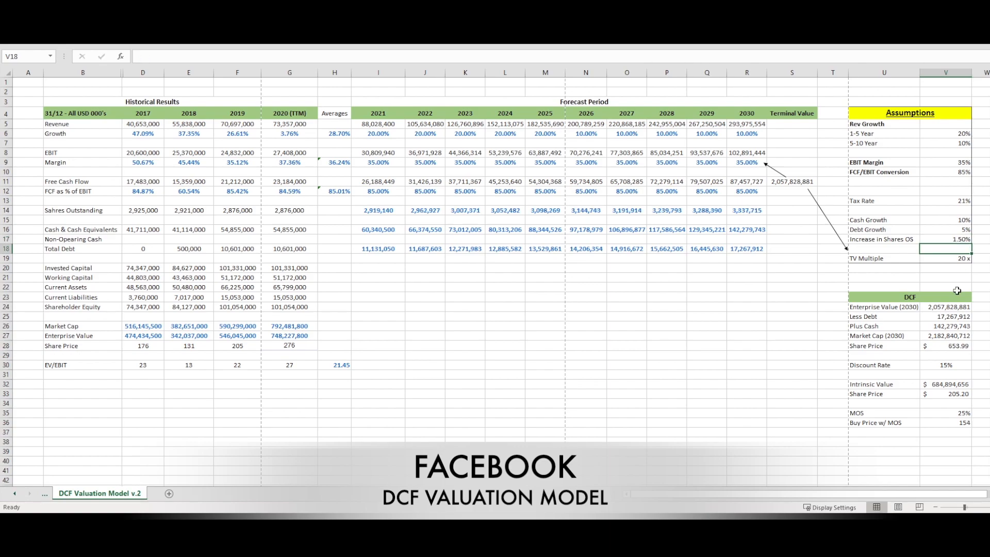
pyautogui.click(953, 347)
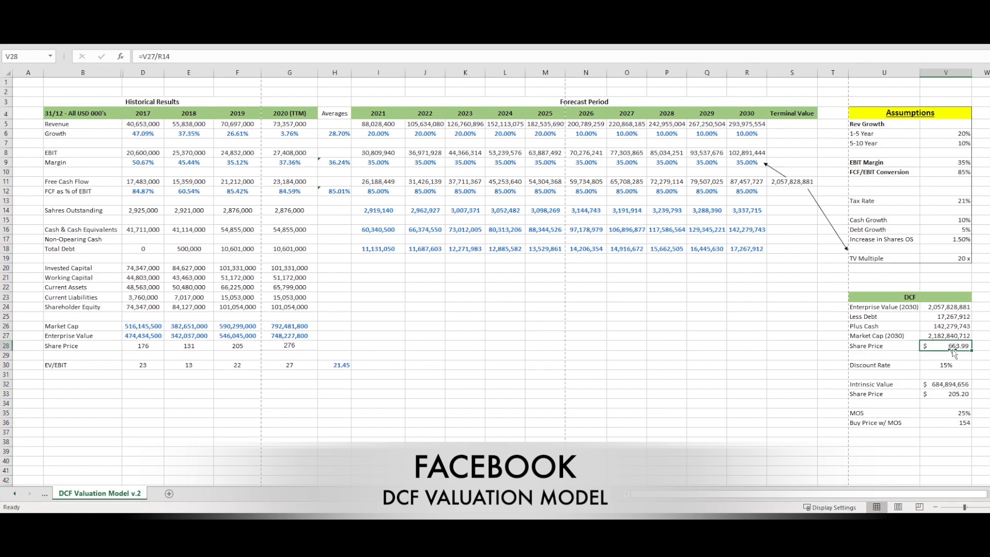
# Set Increase in Shares OS in V17 to -1.5% and check the 2030 share price in V28 again.
pyautogui.click(962, 239)
pyautogui.write('-1.5')
pyautogui.press('Return')
pyautogui.click(954, 349)
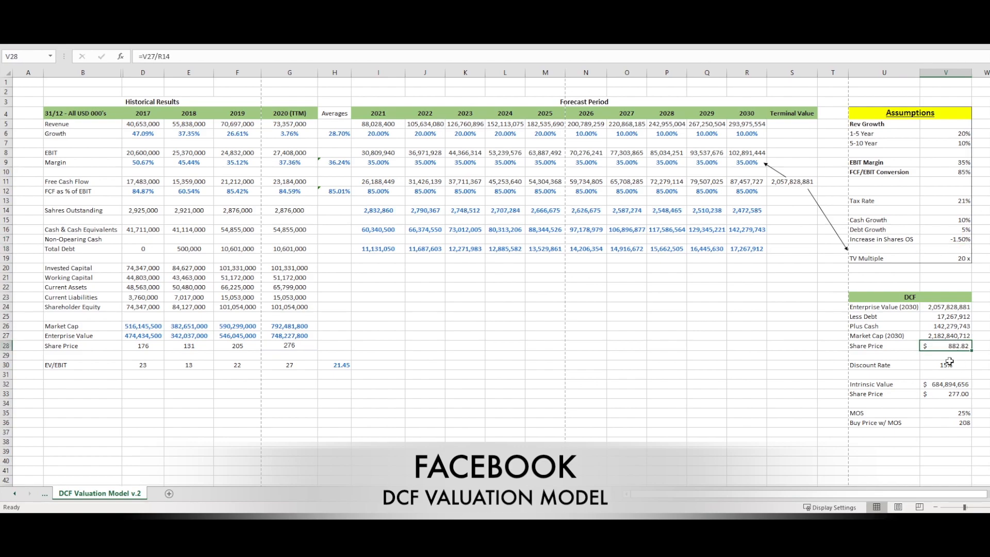
# Set Increase in Shares OS in V17 to 0%.
pyautogui.click(961, 239)
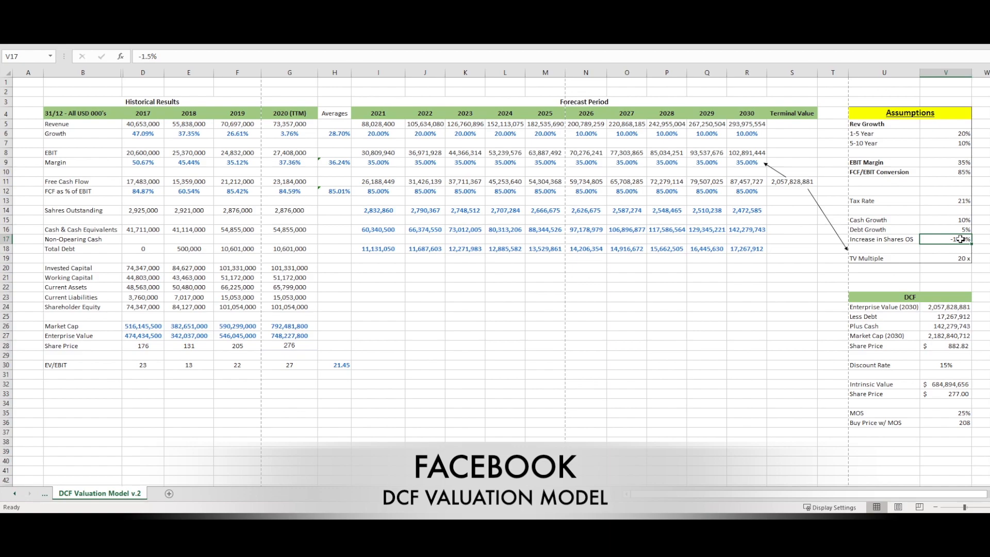
pyautogui.write('0')
pyautogui.press('Return')
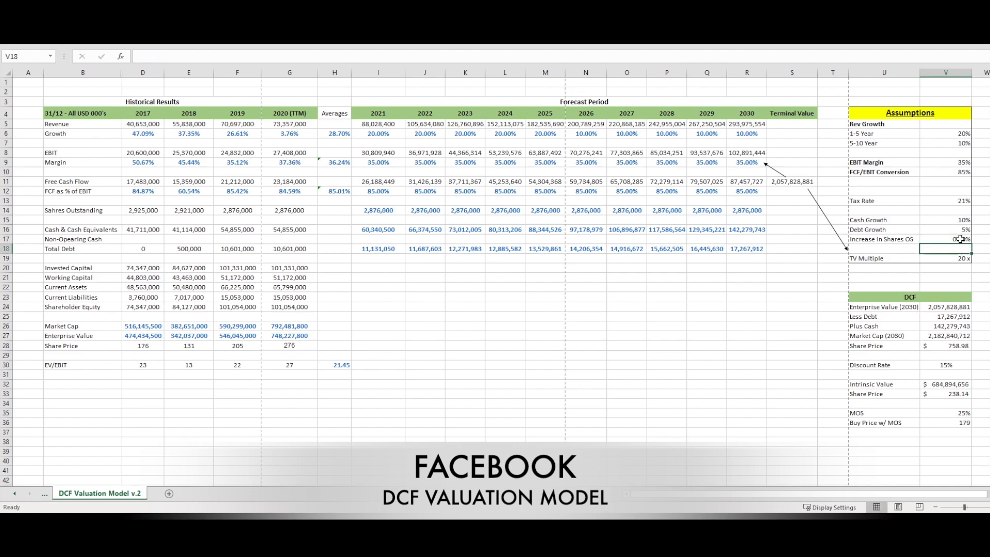
# Check the Discount Rate entry in V30 without changing it.
pyautogui.click(942, 365)
pyautogui.doubleClick(943, 365)
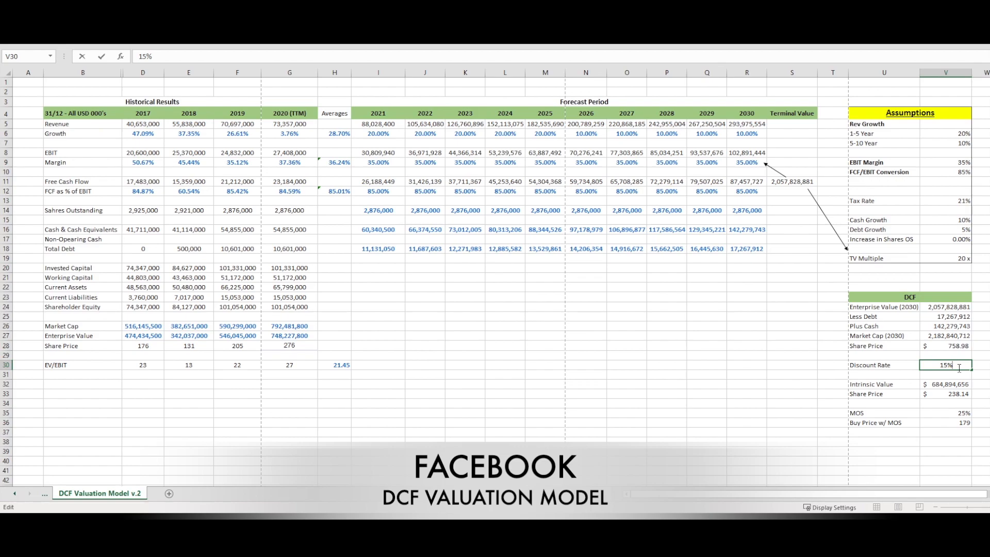
pyautogui.press('Return')
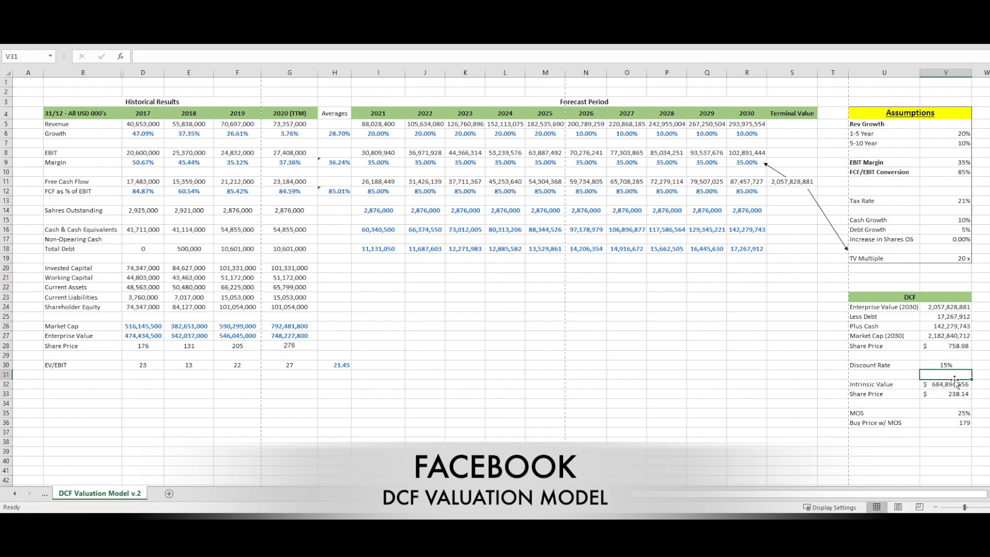
# Examine the Intrinsic Value NPV formula in V32, including its discount rate and free cash flow references.
pyautogui.click(954, 384)
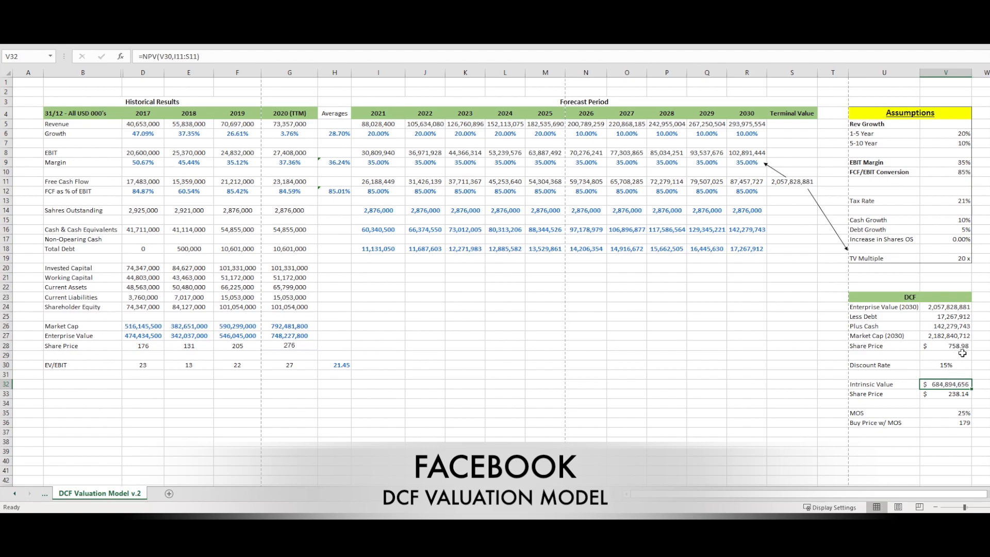
pyautogui.click(952, 393)
pyautogui.doubleClick(954, 384)
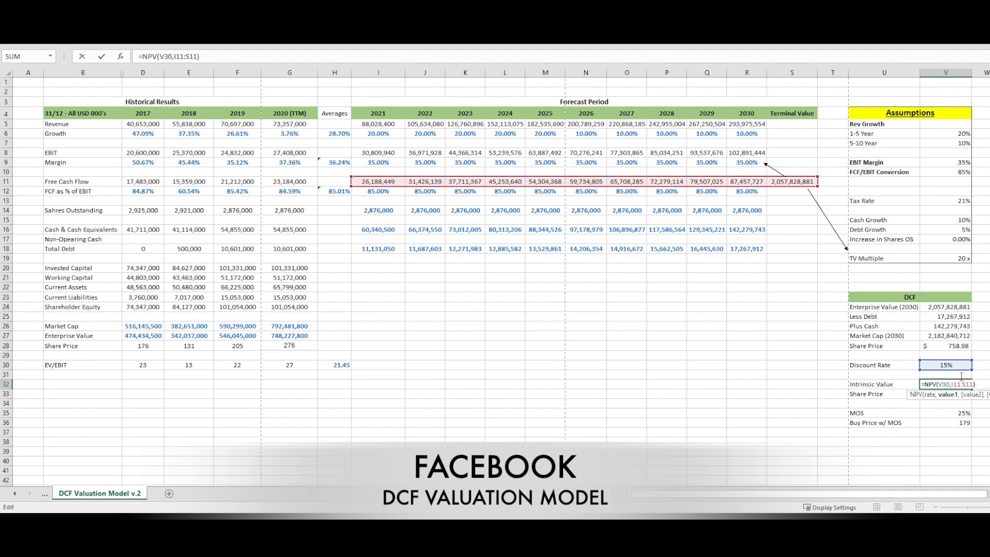
pyautogui.press('Return')
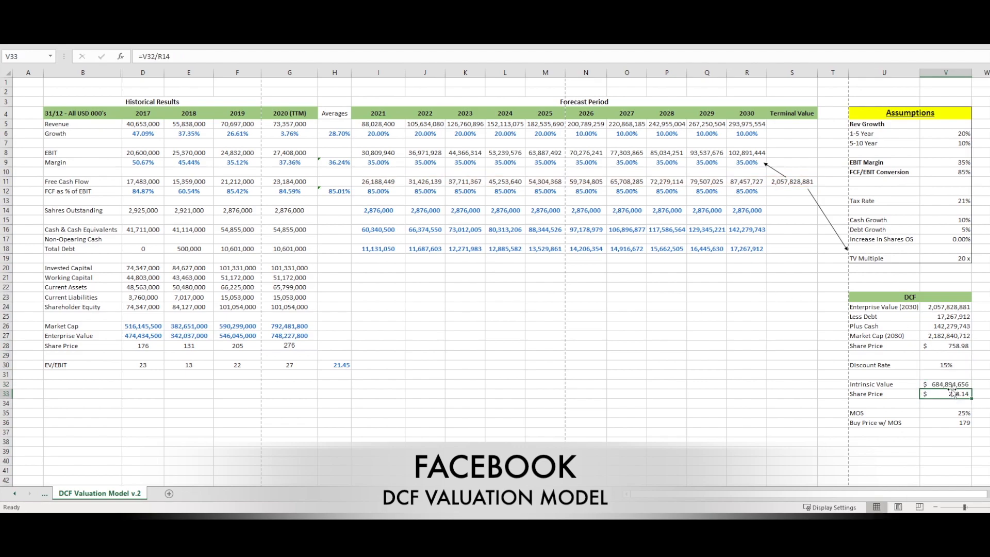
pyautogui.click(951, 384)
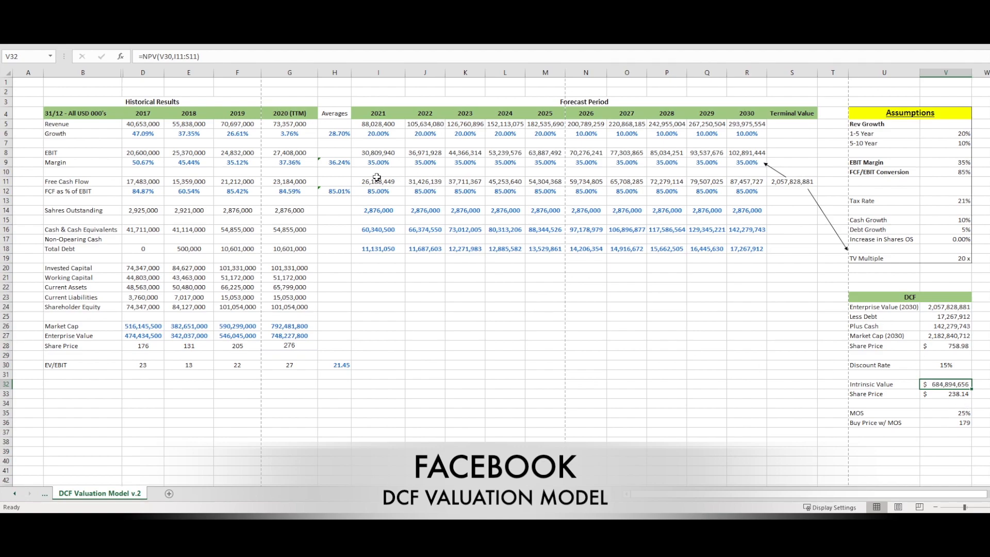
pyautogui.doubleClick(951, 384)
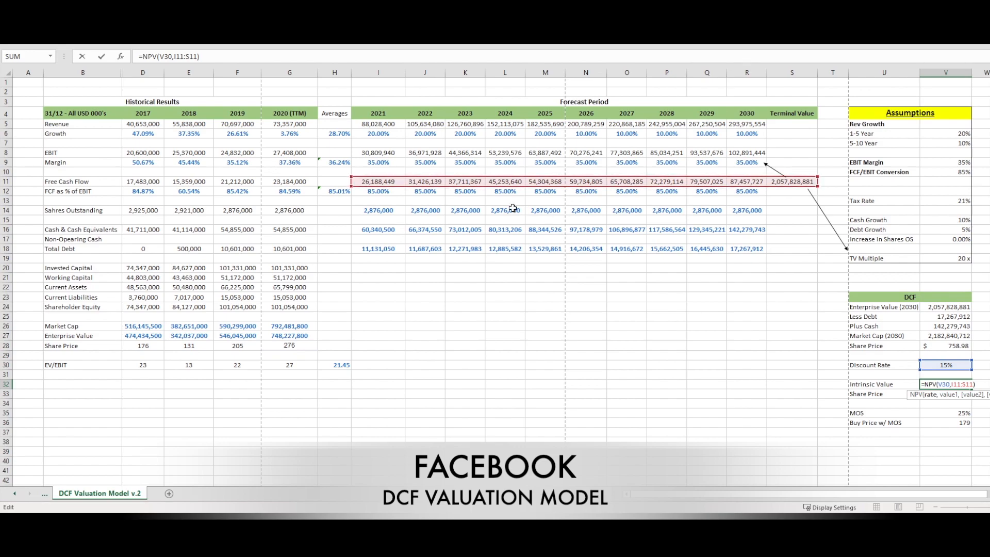
pyautogui.press('Return')
# Enter =I11*(1-V30)^1 in I13 to discount the 2021 free cash flow by one year.
pyautogui.click(747, 203)
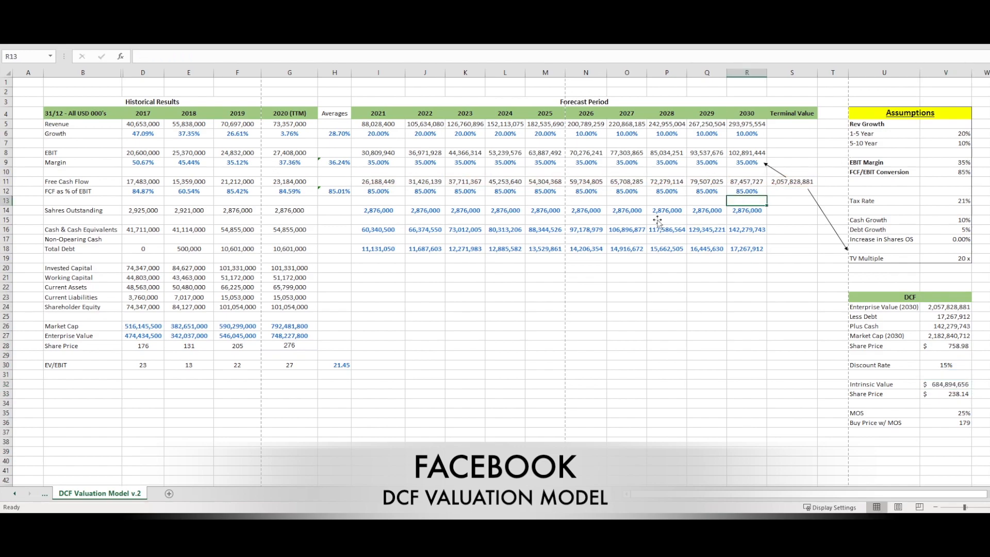
pyautogui.click(372, 204)
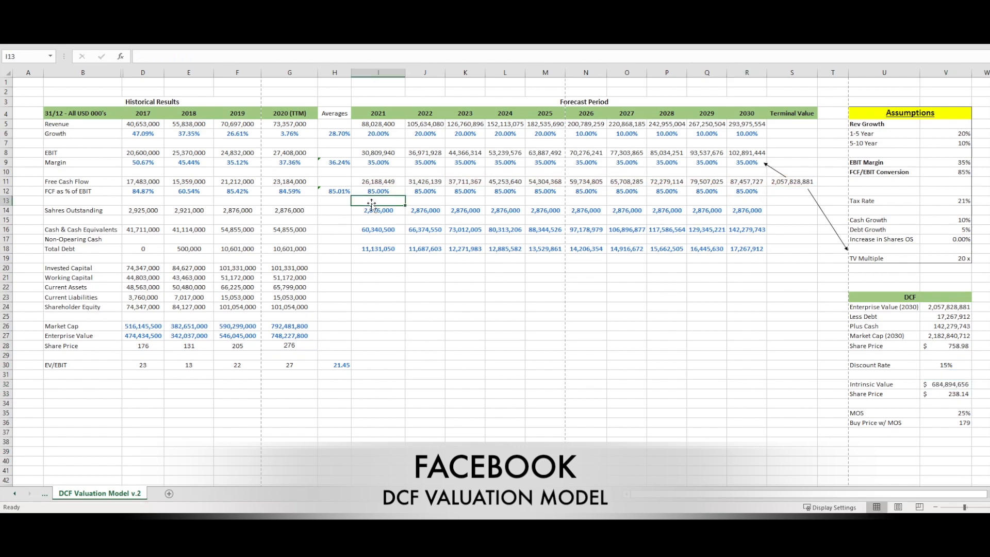
pyautogui.write('=')
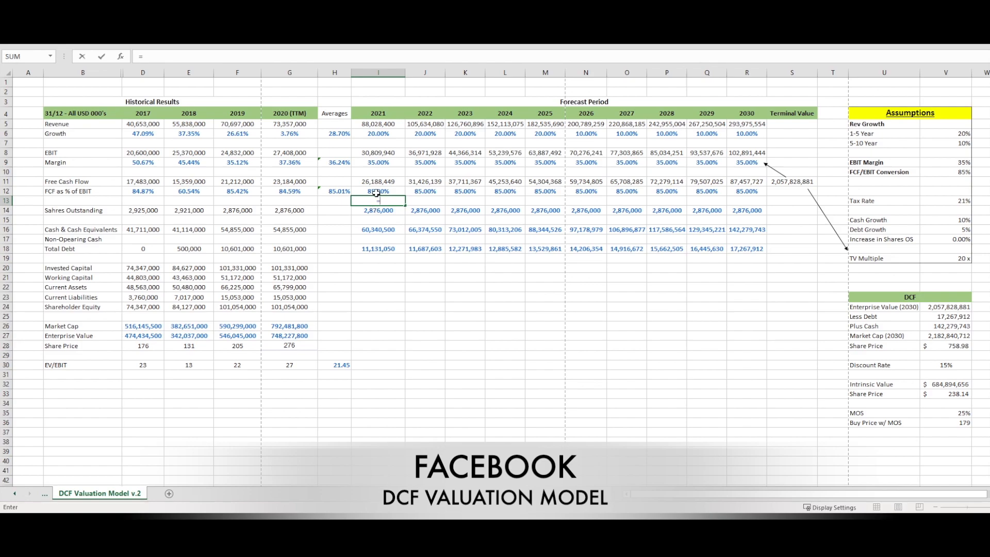
pyautogui.click(383, 180)
pyautogui.write('*1')
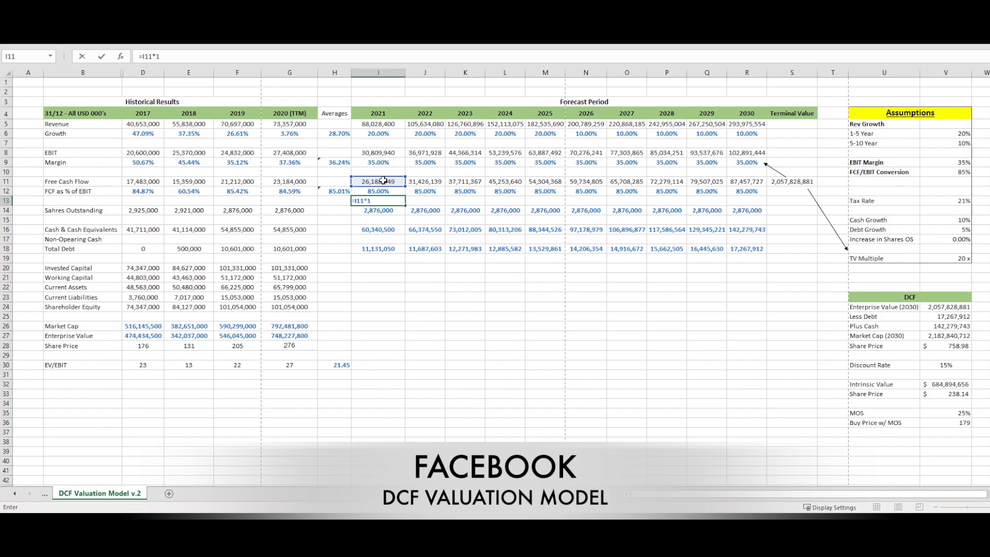
pyautogui.write('-')
pyautogui.press('BackSpace')
pyautogui.write('(1-')
pyautogui.click(938, 365)
pyautogui.write(')')
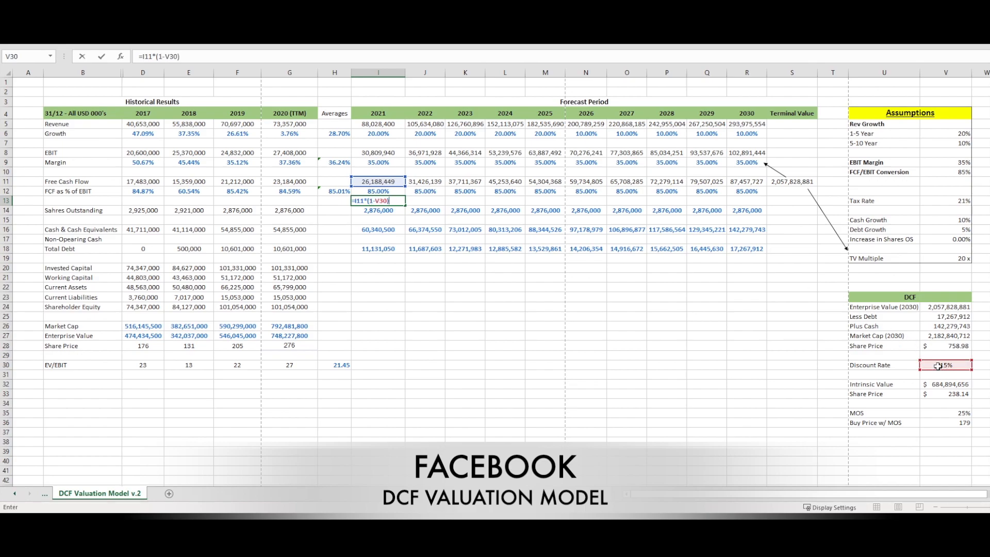
pyautogui.write('^1')
pyautogui.press('Return')
# Copy the discounting formula from I13 to R13 and edit it to =R11*(1-V30)^10 for the 2030 cash flow.
pyautogui.click(384, 203)
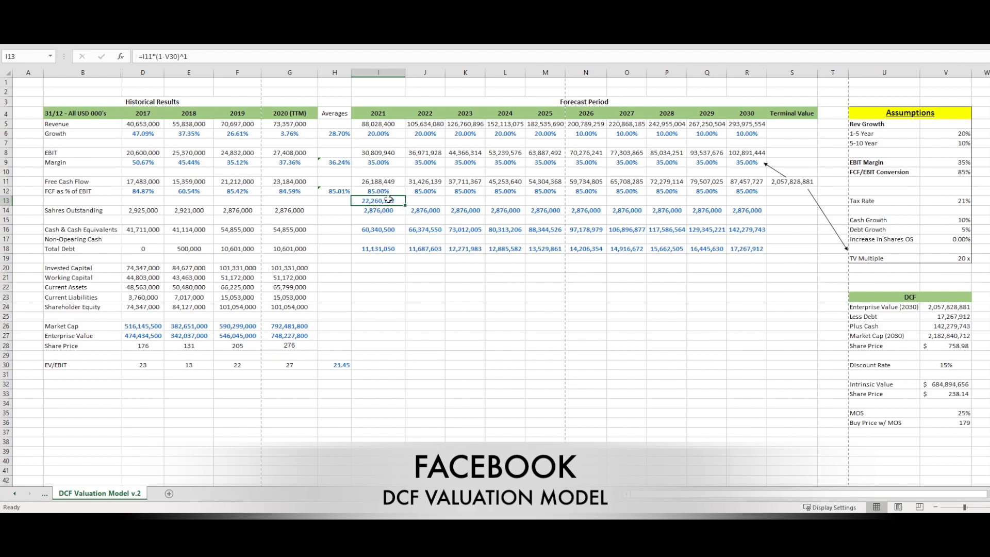
pyautogui.hotkey('ctrl', 'c')
pyautogui.click(747, 201)
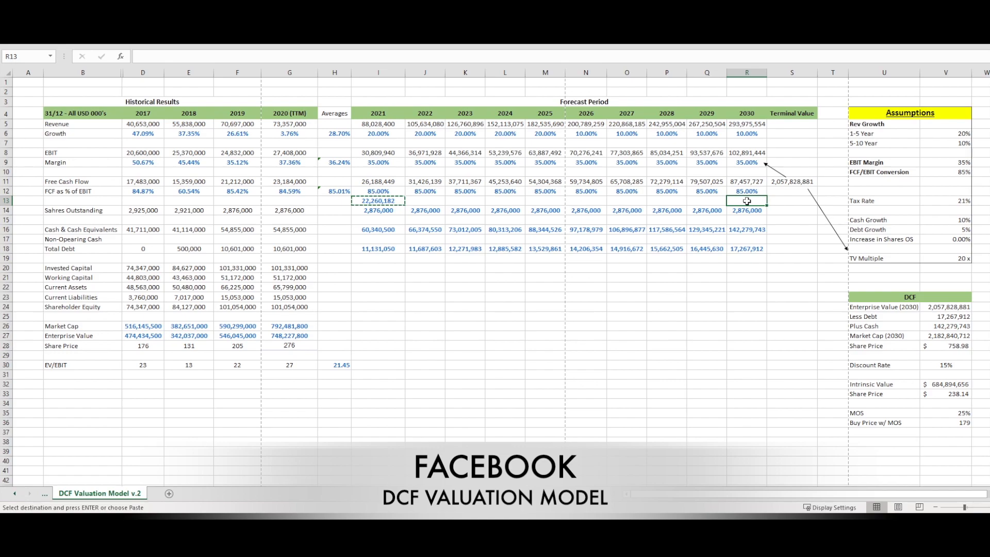
pyautogui.hotkey('ctrl', 'v')
pyautogui.doubleClick(748, 200)
pyautogui.write('0')
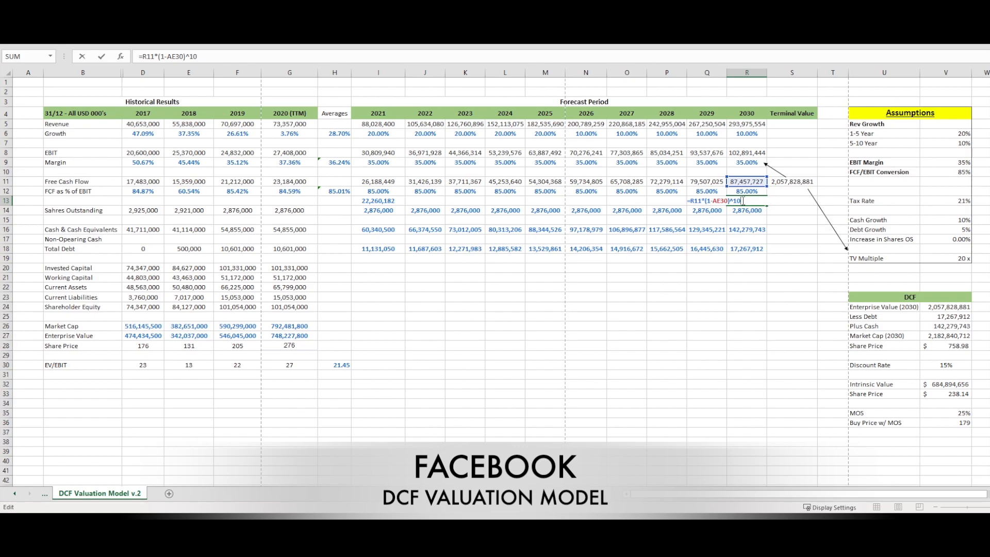
pyautogui.click(713, 201)
pyautogui.press('BackSpace')
pyautogui.press('BackSpace')
pyautogui.write('V')
pyautogui.press('Return')
pyautogui.click(749, 200)
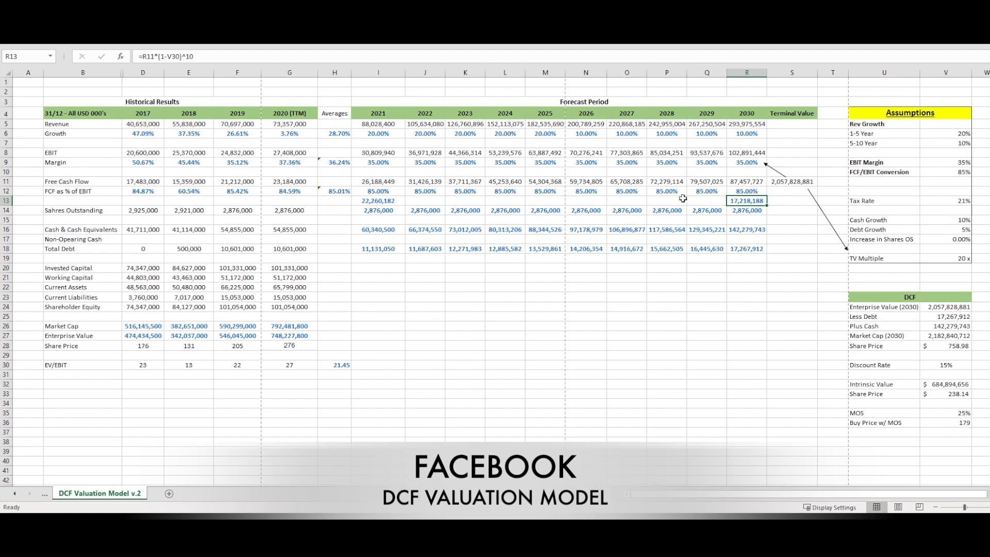
# Review the terminal value in S11 and the discounting formula in R13, and clear the trial calculations from row 13.
pyautogui.click(795, 181)
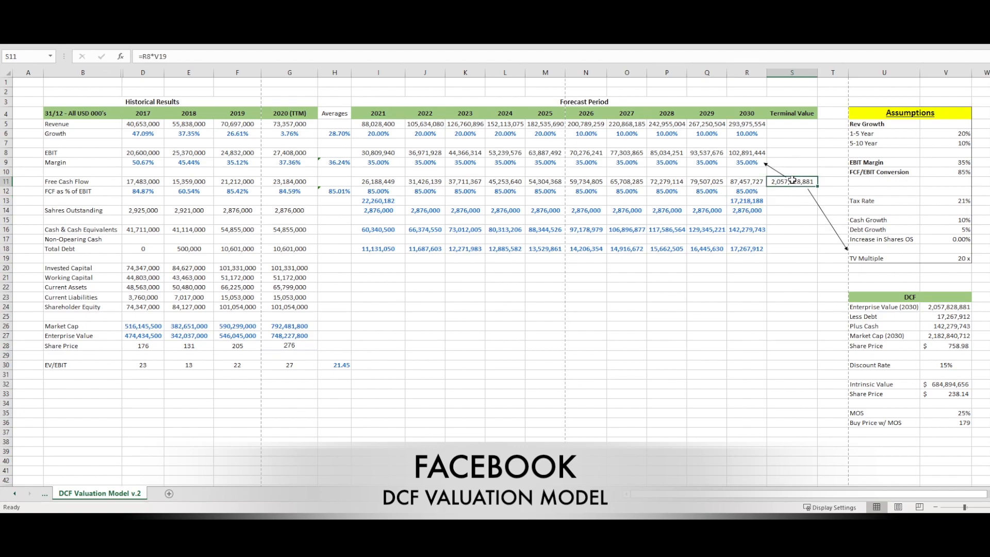
pyautogui.click(750, 200)
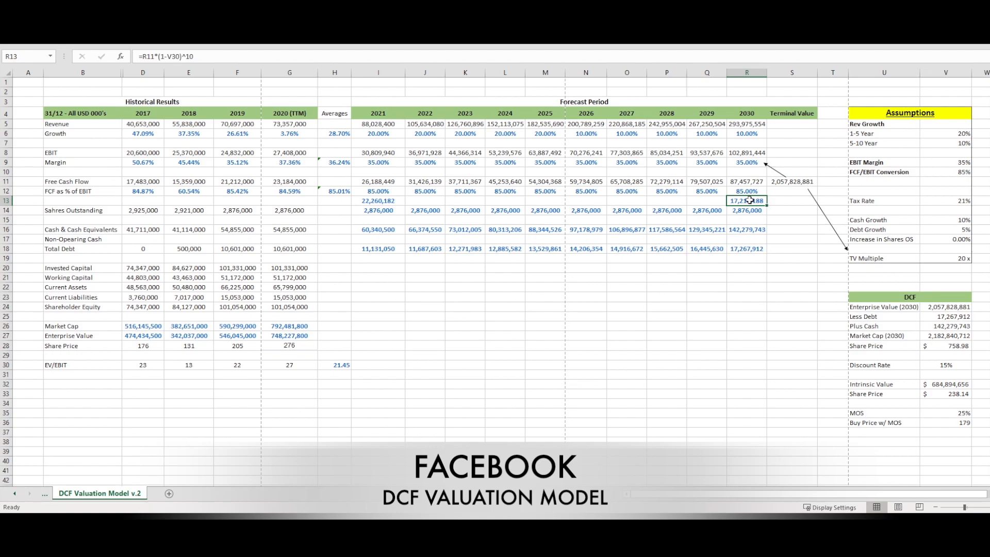
pyautogui.doubleClick(750, 200)
pyautogui.press('Return')
pyautogui.click(750, 200)
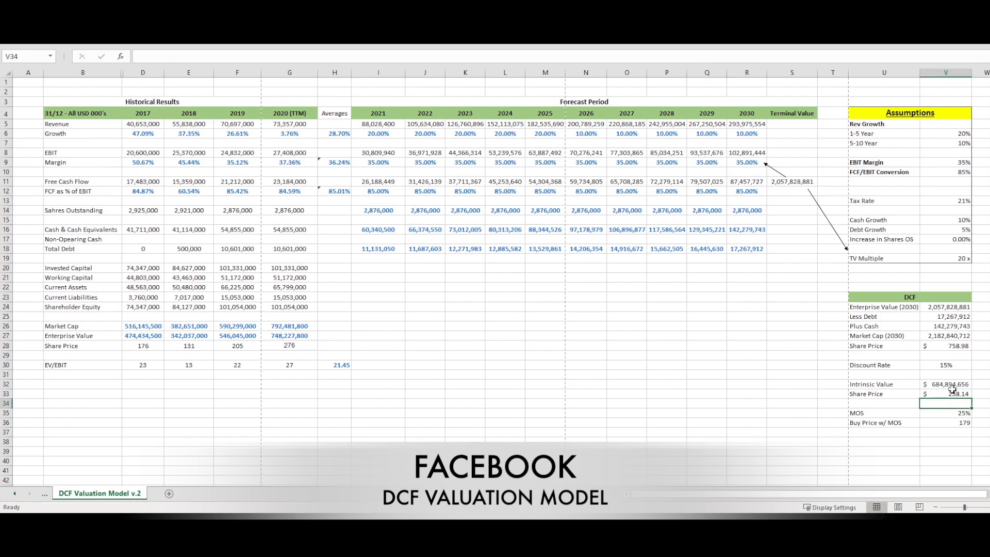
# Recheck the Intrinsic Value NPV formula in V32 and the per-share formula below it in V33.
pyautogui.doubleClick(956, 384)
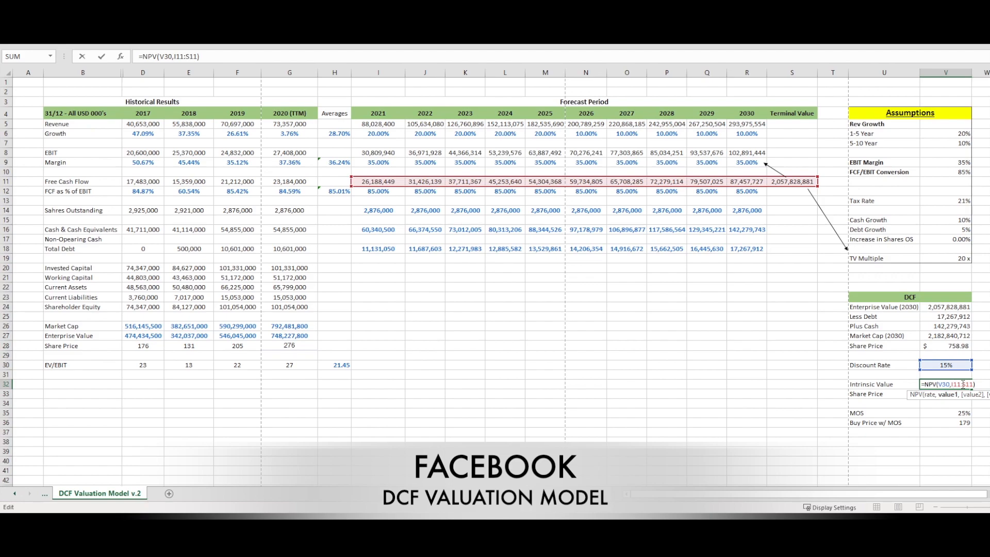
pyautogui.press('Return')
pyautogui.click(961, 384)
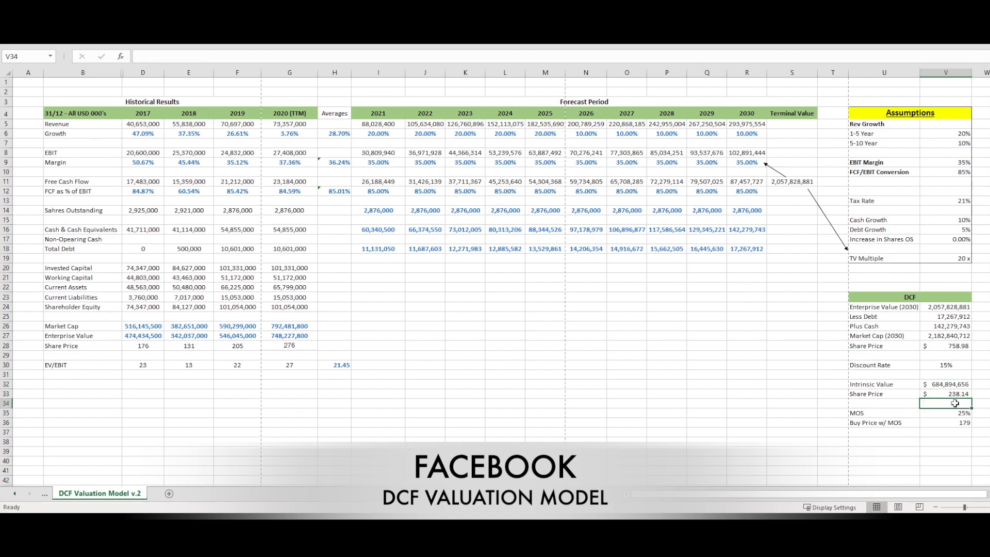
pyautogui.click(956, 395)
pyautogui.click(951, 404)
pyautogui.click(953, 394)
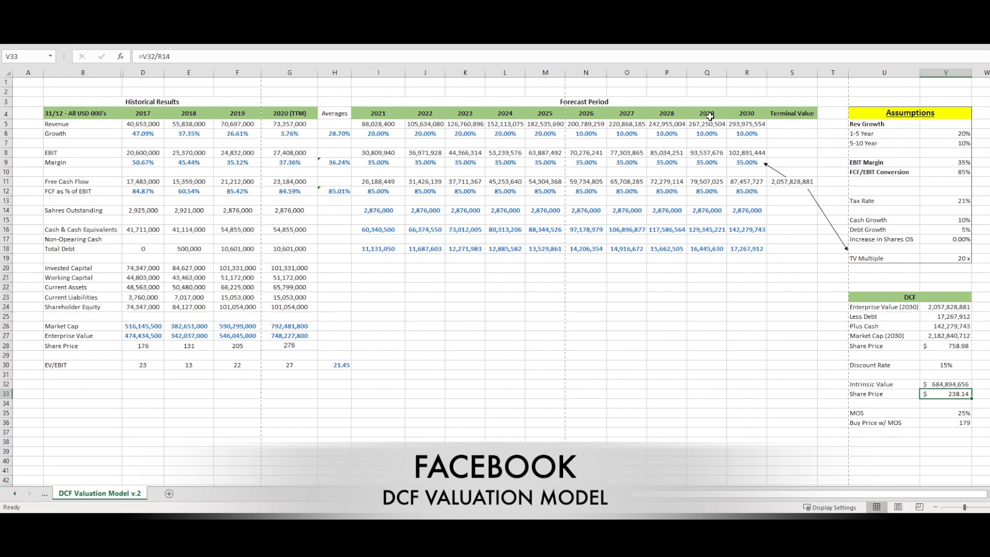
# Review the Forecast Period block in I3:S17 and the Discount Rate in V30.
pyautogui.moveTo(399, 108); pyautogui.dragTo(538, 240)
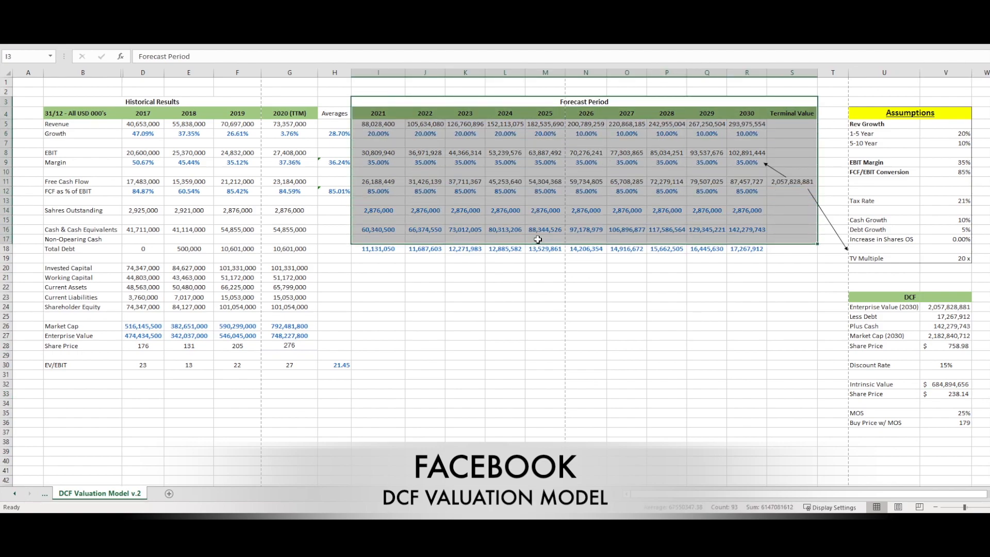
pyautogui.click(800, 260)
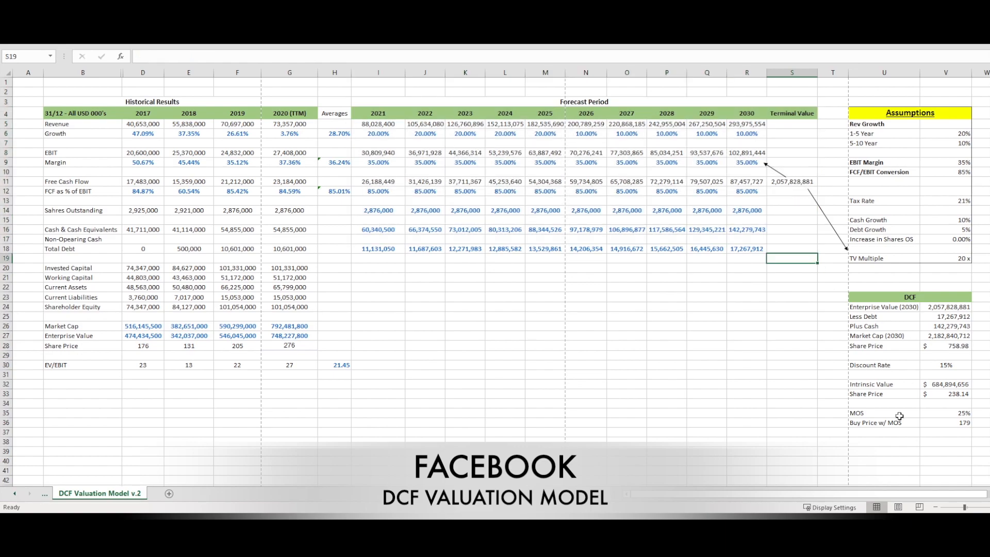
pyautogui.click(964, 364)
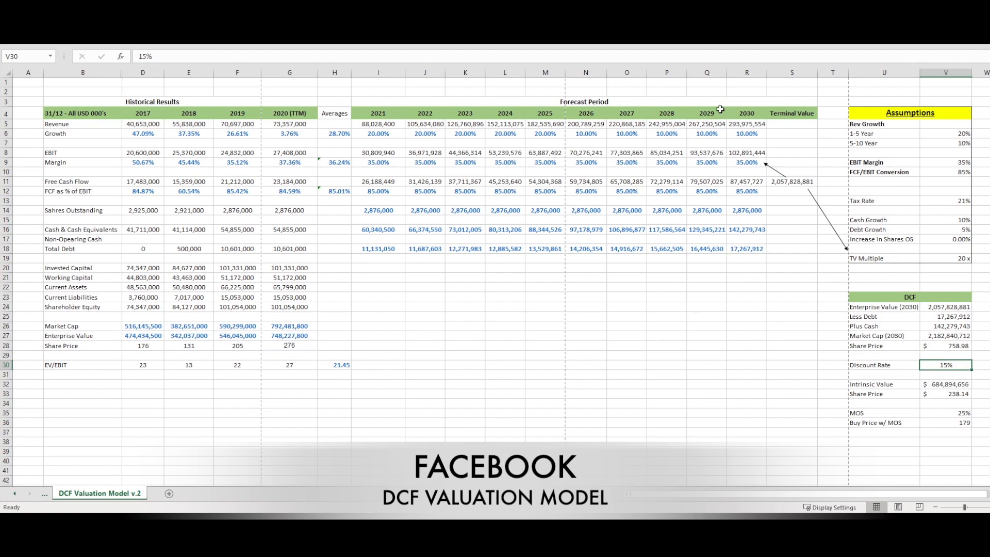
# Review the margin of safety in V35 and the Buy Price w/ MOS formula in V36 with its referenced cells.
pyautogui.click(956, 415)
pyautogui.click(948, 422)
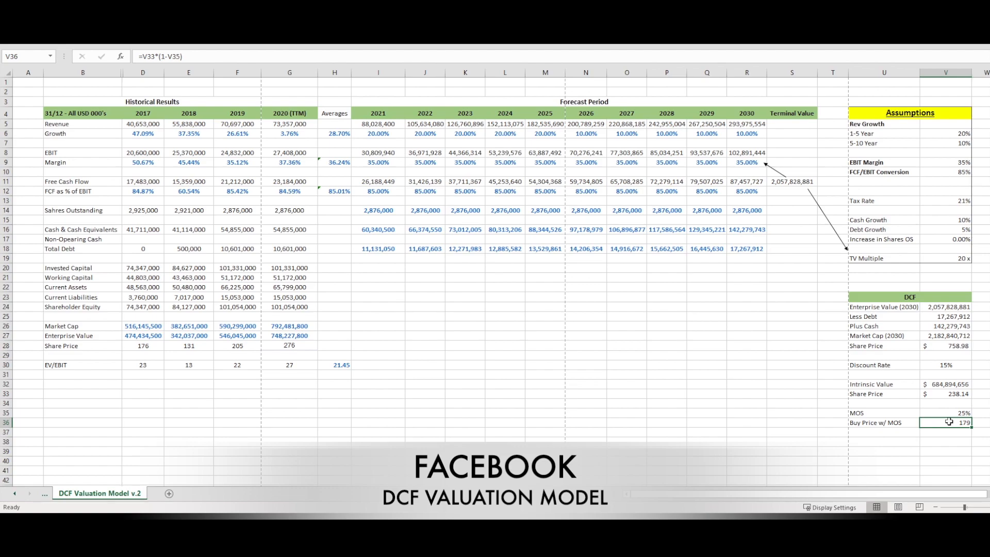
pyautogui.click(956, 414)
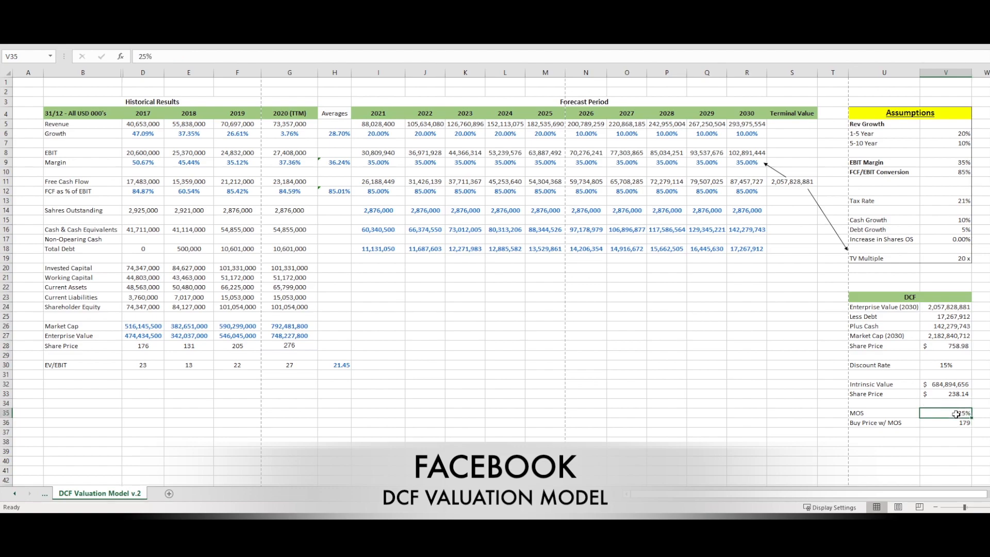
pyautogui.doubleClick(957, 424)
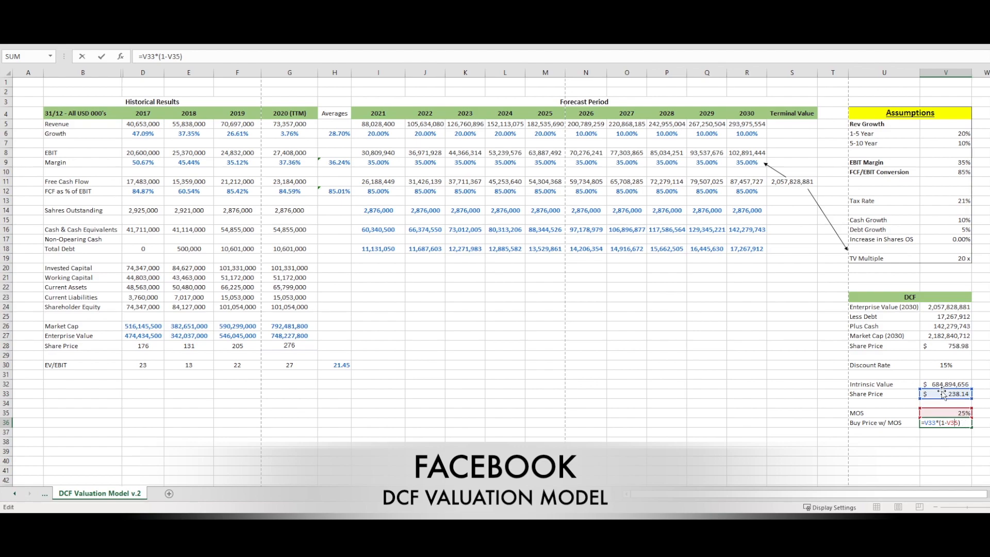
pyautogui.hotkey('ctrl', 'Return')
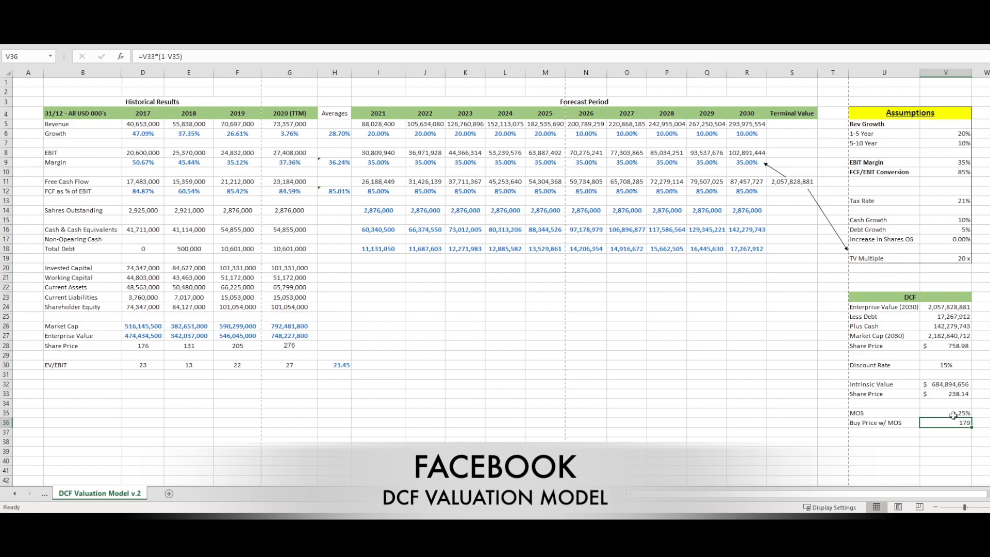
pyautogui.click(676, 356)
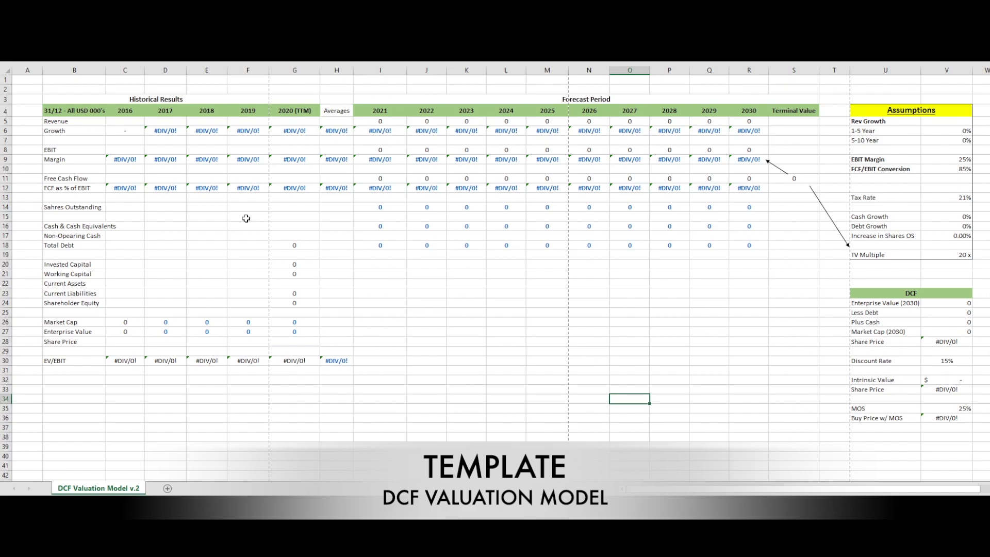
# In the blank DCF template, enter 50 as the revenue for both 2020 (TTM) and 2019.
pyautogui.click(471, 196)
pyautogui.click(267, 124)
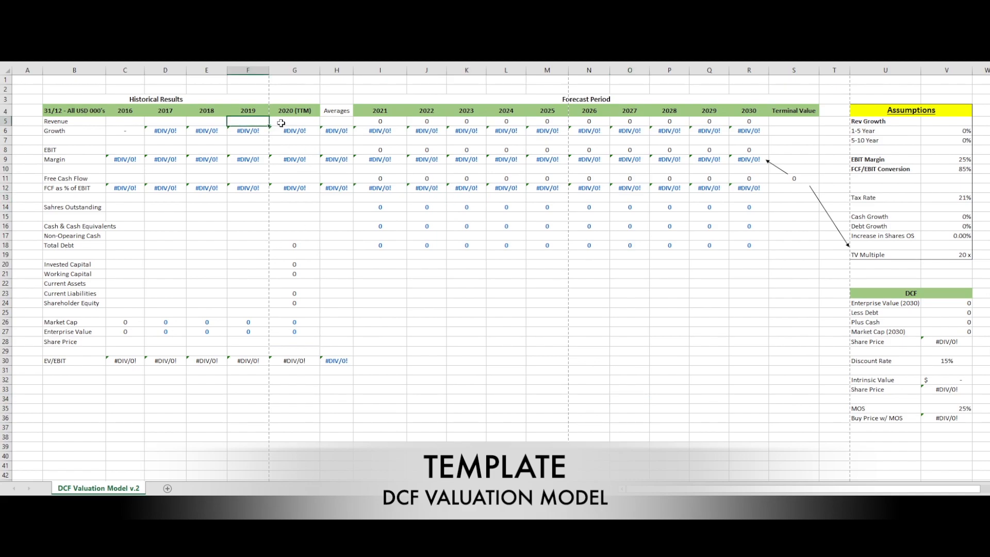
pyautogui.click(281, 124)
pyautogui.write('50')
pyautogui.click(257, 119)
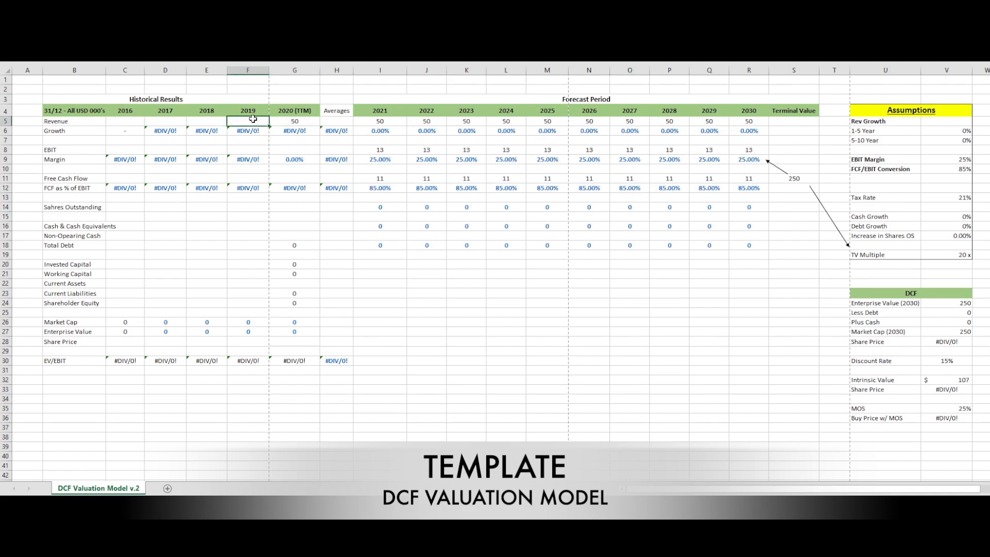
pyautogui.write('50')
pyautogui.click(337, 236)
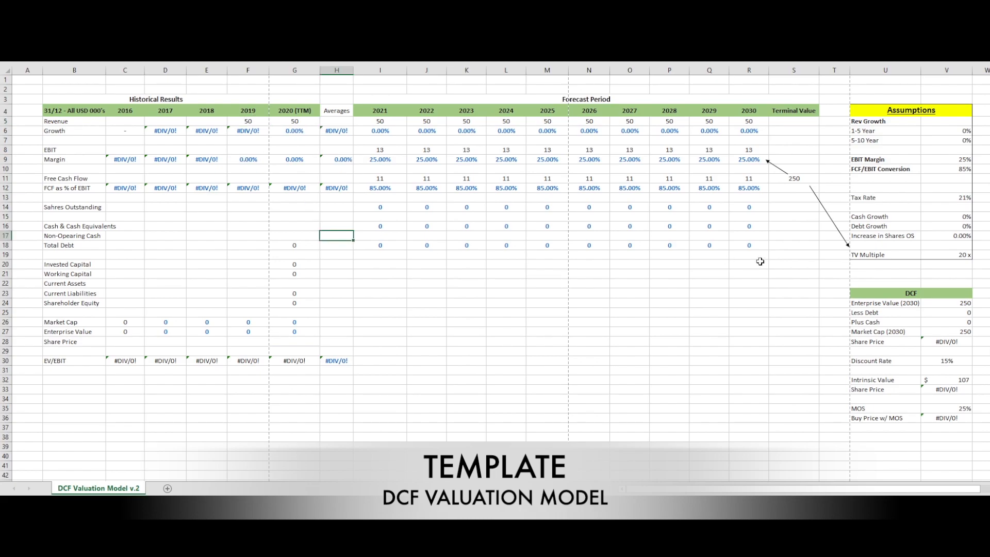
# Review the template's 1-5 Year revenue growth, TV Multiple and Discount Rate input cells.
pyautogui.click(968, 132)
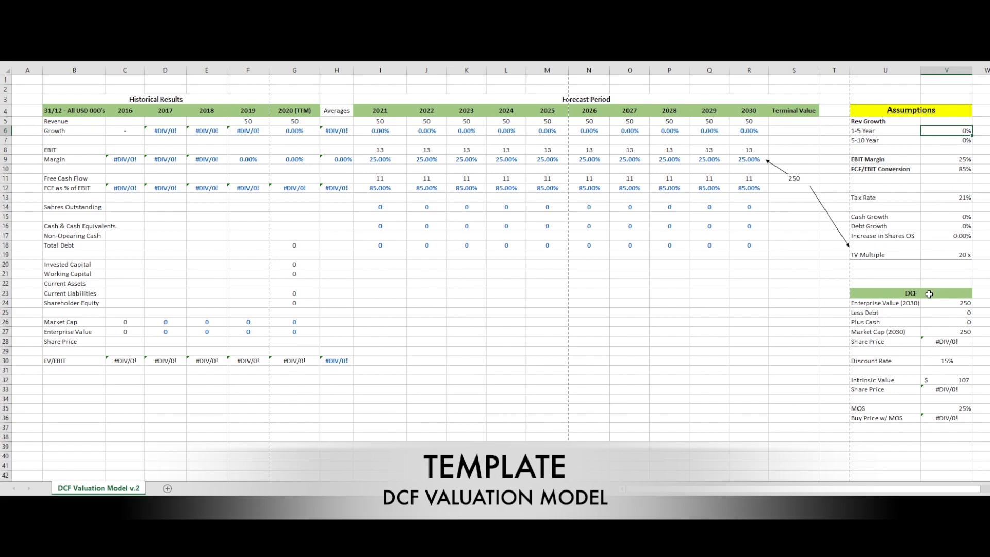
pyautogui.click(958, 255)
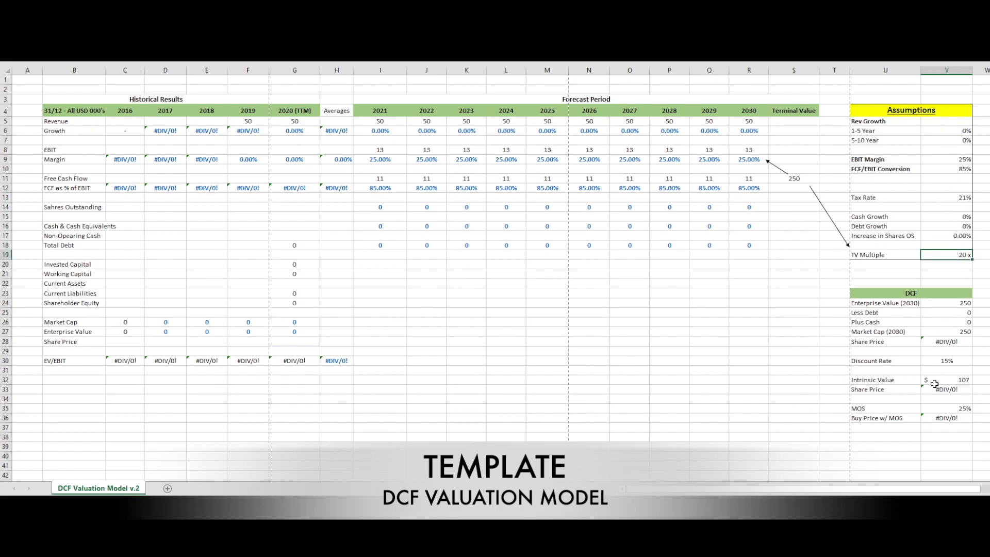
pyautogui.click(956, 359)
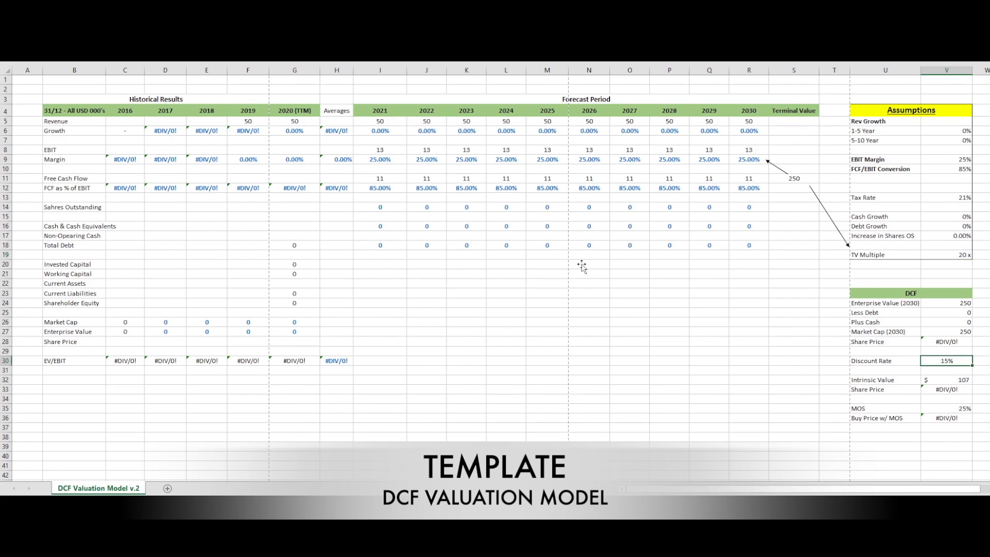
pyautogui.click(502, 255)
pyautogui.click(455, 330)
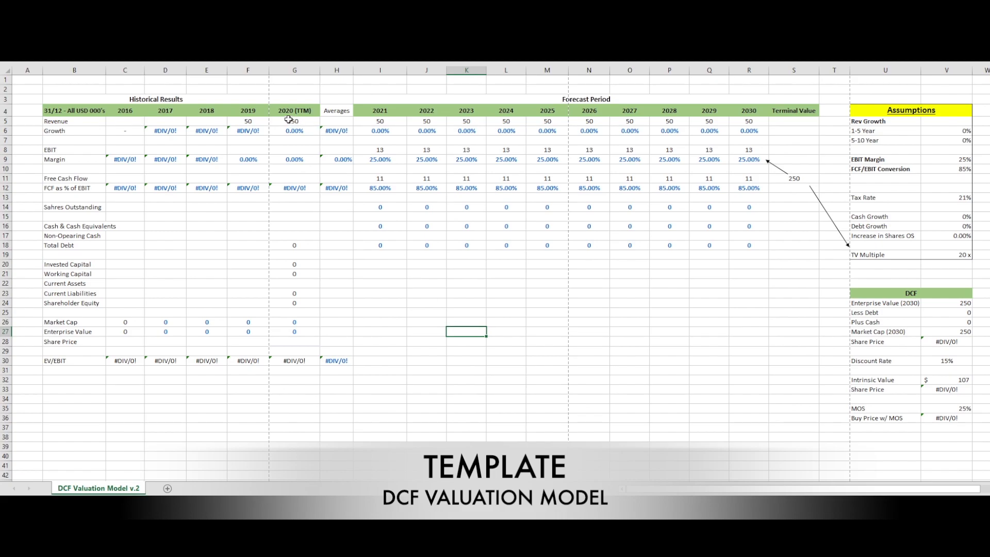
# Recheck the 2020 (TTM) and 2019 revenue cells in the template's Historical Results.
pyautogui.click(289, 119)
pyautogui.click(249, 119)
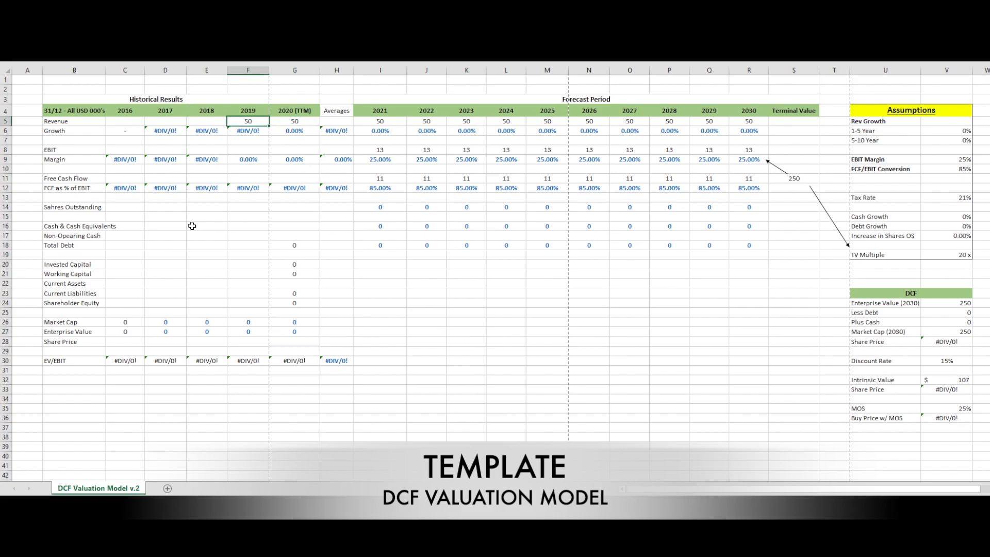
pyautogui.click(412, 297)
pyautogui.click(396, 282)
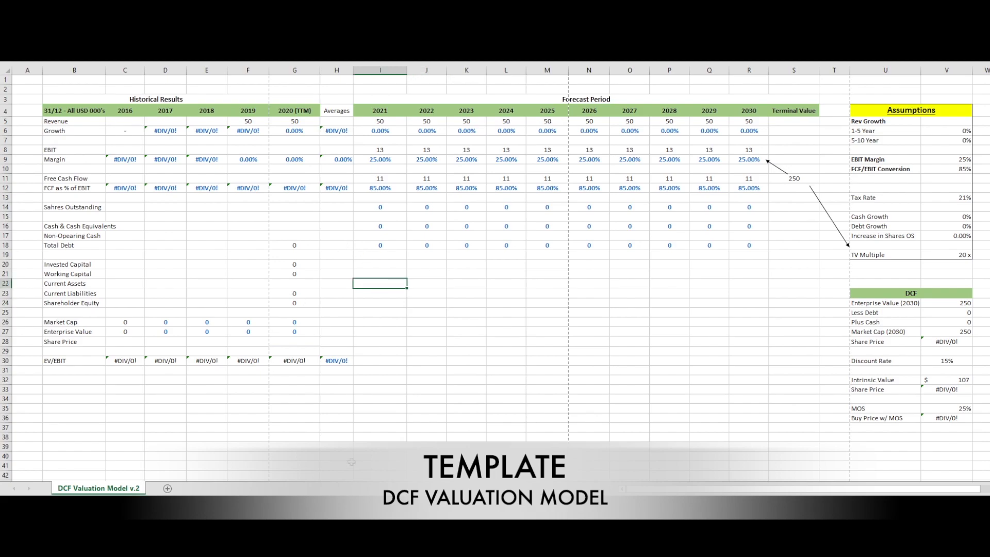